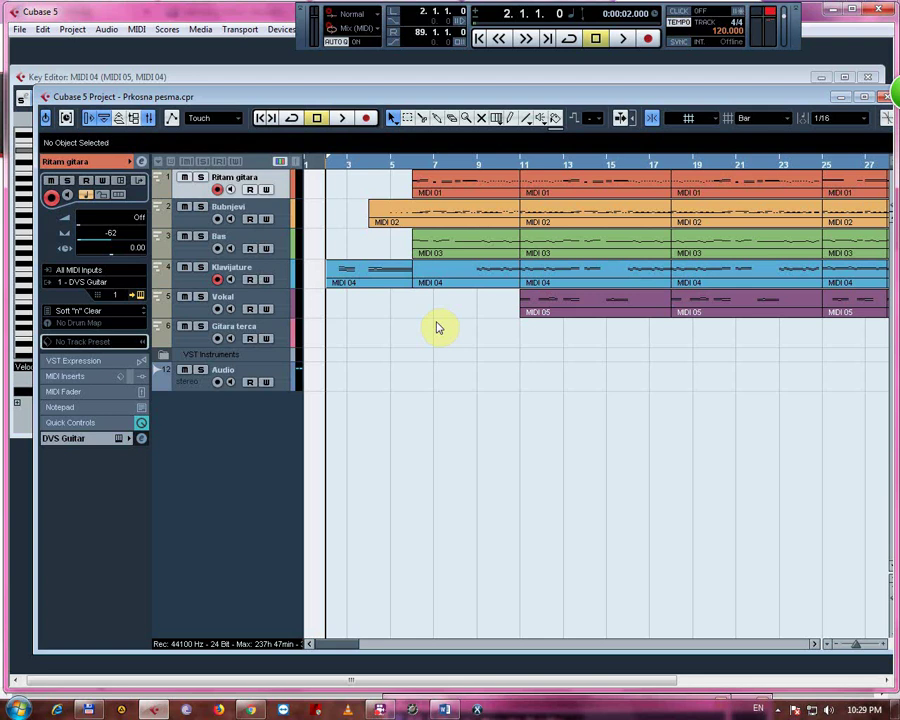
Play the project from bar 2, select the Vokal track during playback, and stop
{"action": "left_click", "coordinate": [622, 39]}
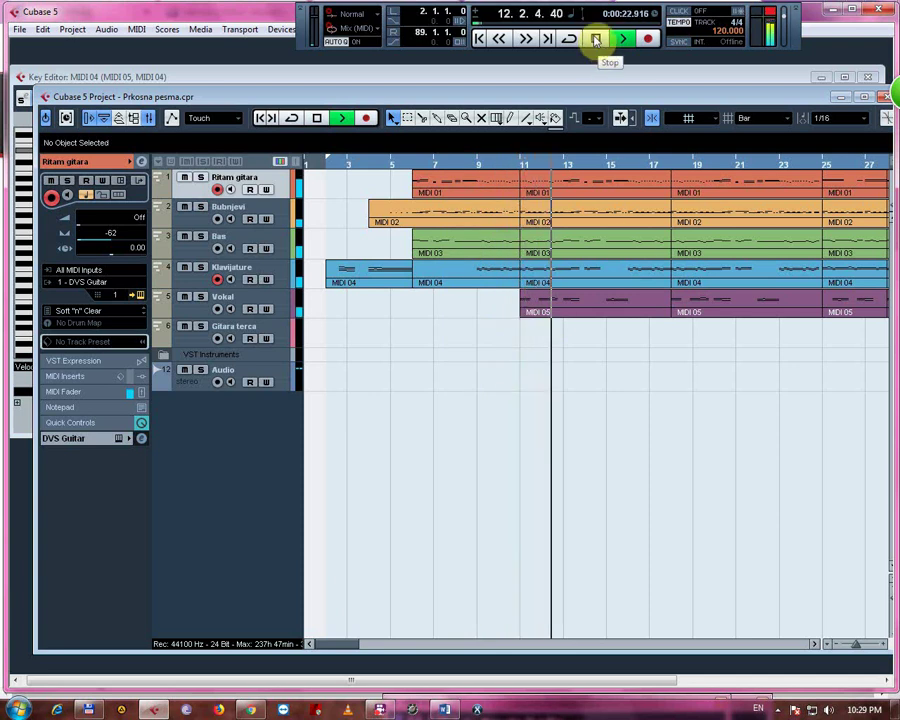
{"action": "left_click", "coordinate": [272, 300]}
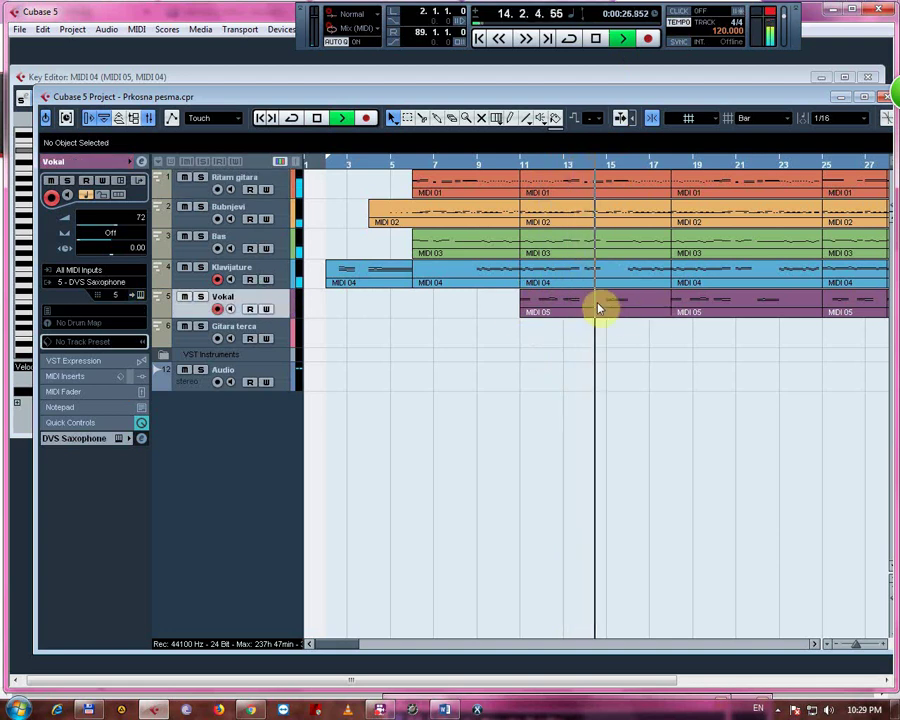
{"action": "left_click", "coordinate": [596, 40]}
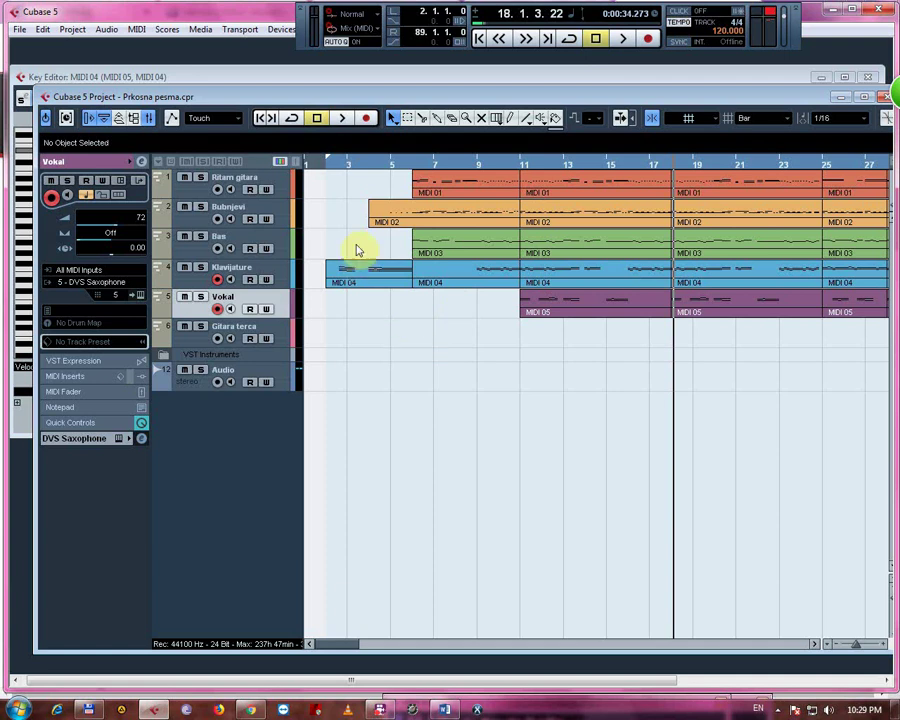
Review the instrument assignments of the Ritam gitara, Bubnjevi, Bas and Klavijature tracks one after another
{"action": "left_click", "coordinate": [268, 182]}
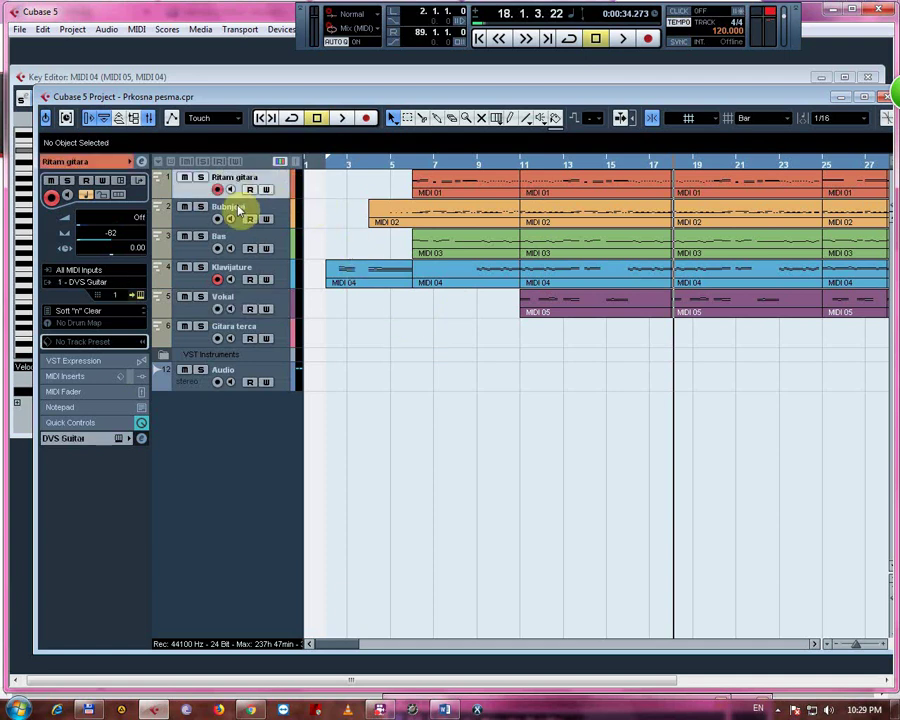
{"action": "left_click", "coordinate": [238, 209]}
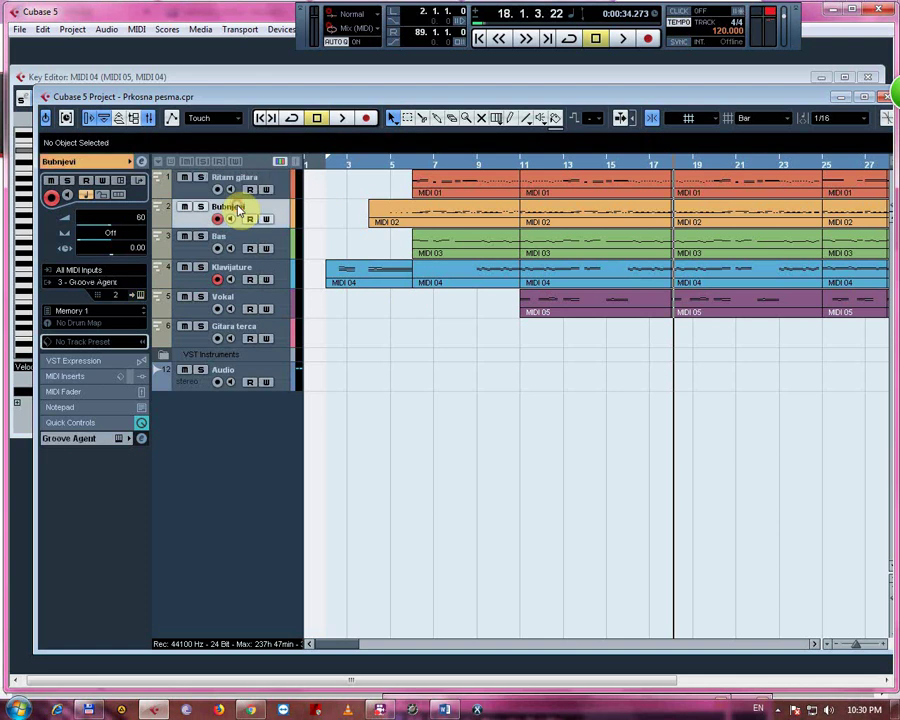
{"action": "left_click", "coordinate": [239, 247]}
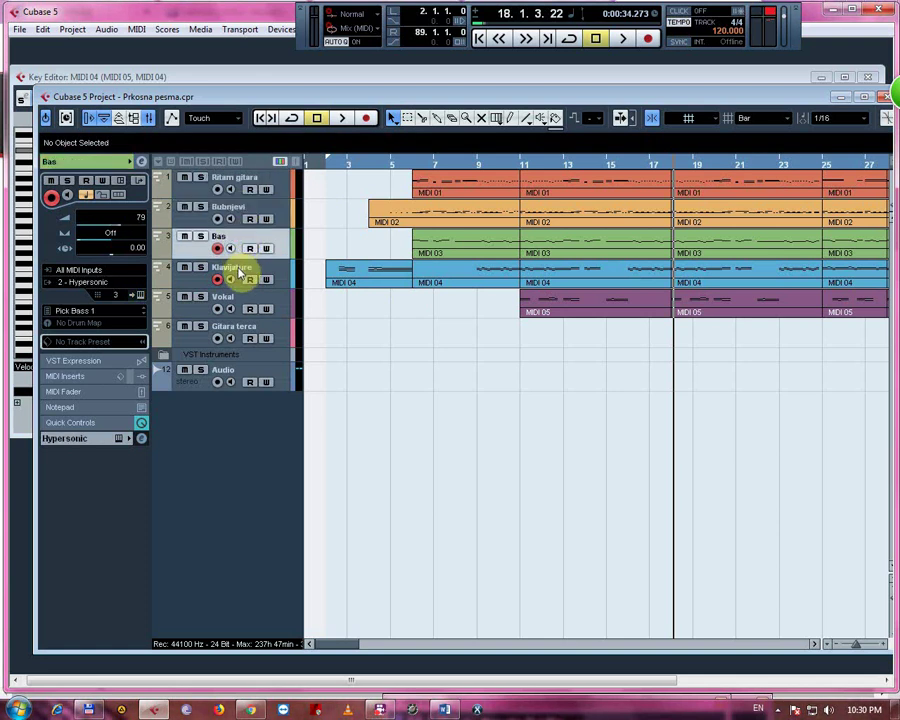
{"action": "left_click", "coordinate": [240, 271]}
Open the DVS Saxophone instrument window of the Vokal track and move it clear of the track list
{"action": "left_click", "coordinate": [240, 300]}
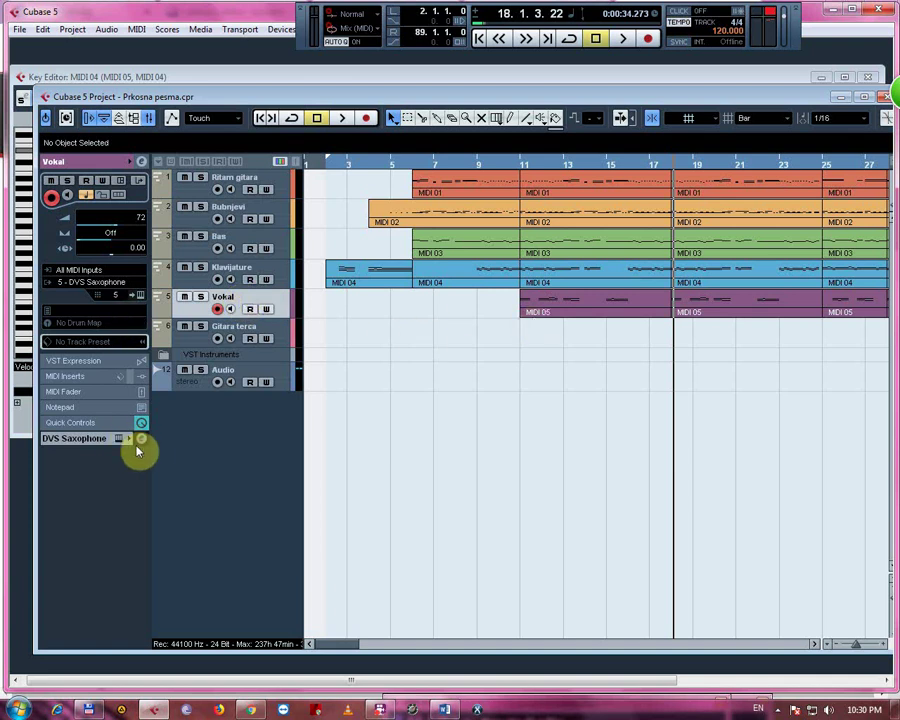
{"action": "left_click", "coordinate": [142, 440]}
{"action": "left_click_drag", "start_coordinate": [407, 623], "coordinate": [384, 607]}
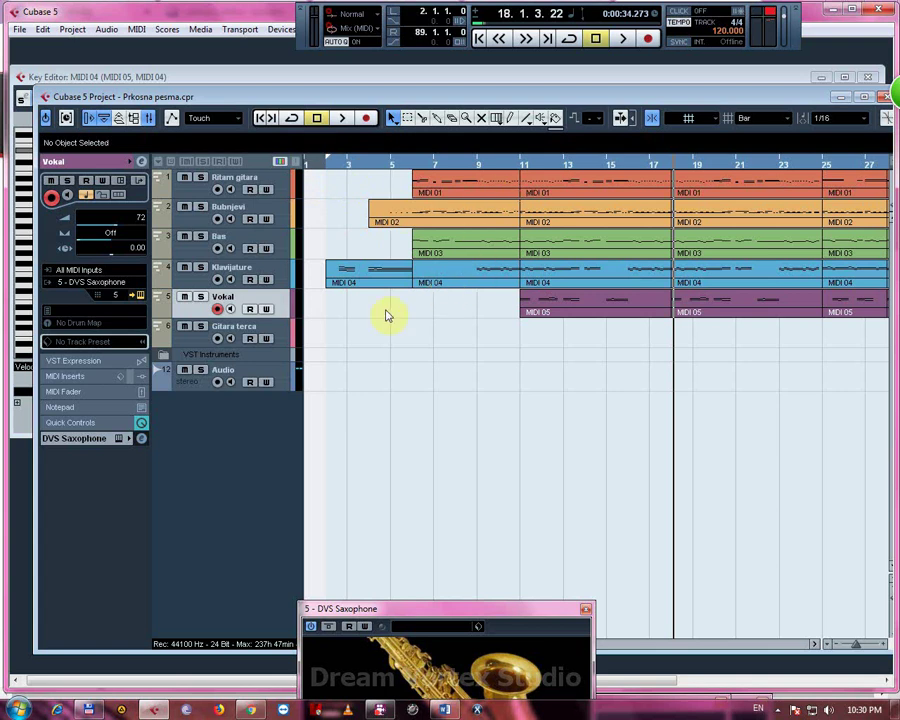
Open the Mixer, place it beneath the main MIDI tracks, and bring the Ritam gitara channel fully into view
{"action": "left_click", "coordinate": [148, 119]}
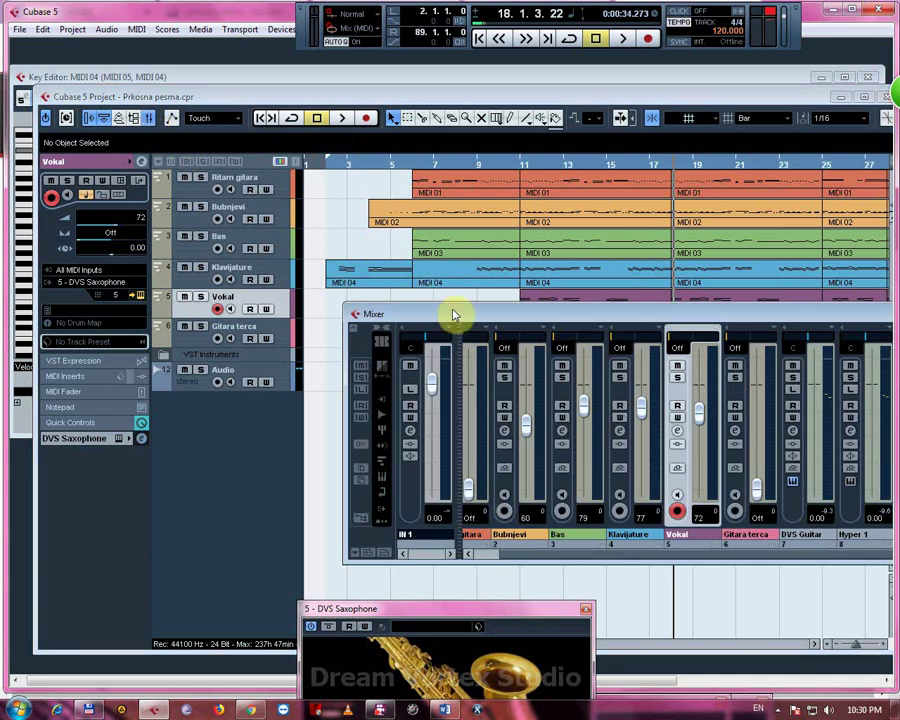
{"action": "left_click_drag", "start_coordinate": [456, 314], "coordinate": [144, 188]}
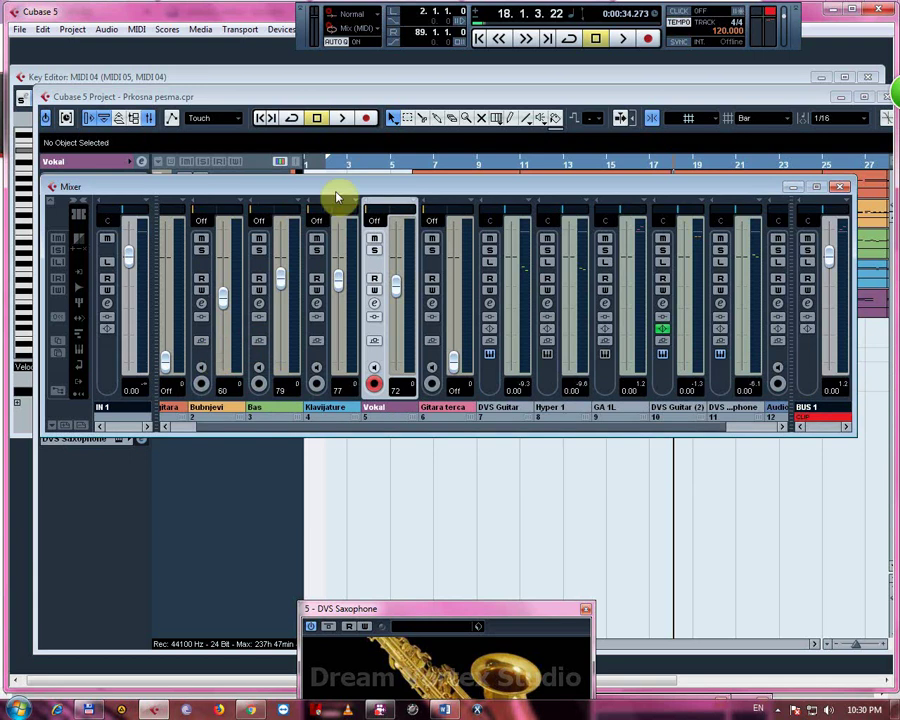
{"action": "left_click_drag", "start_coordinate": [372, 191], "coordinate": [345, 357]}
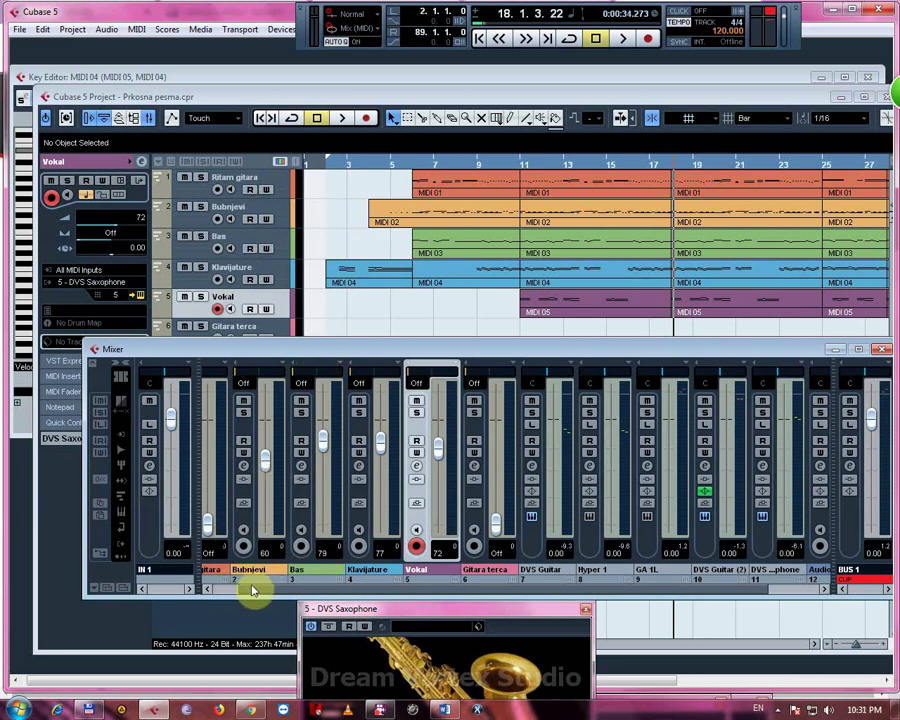
{"action": "left_click_drag", "start_coordinate": [250, 590], "coordinate": [230, 592]}
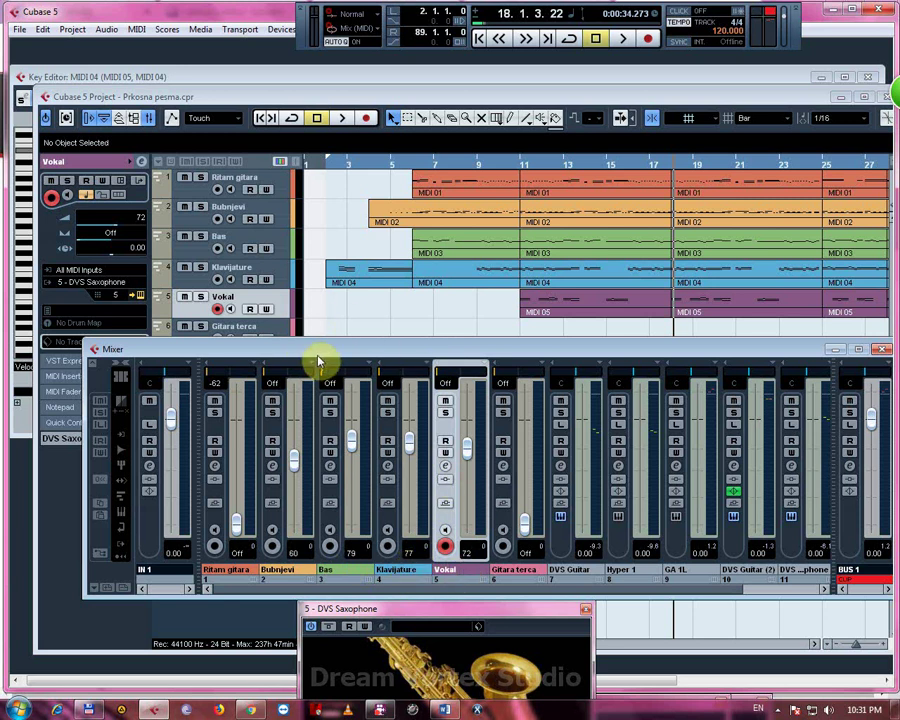
Reposition the Mixer window so that it sits below the Audio track and leaves the whole track list uncovered
{"action": "left_click_drag", "start_coordinate": [318, 362], "coordinate": [320, 494]}
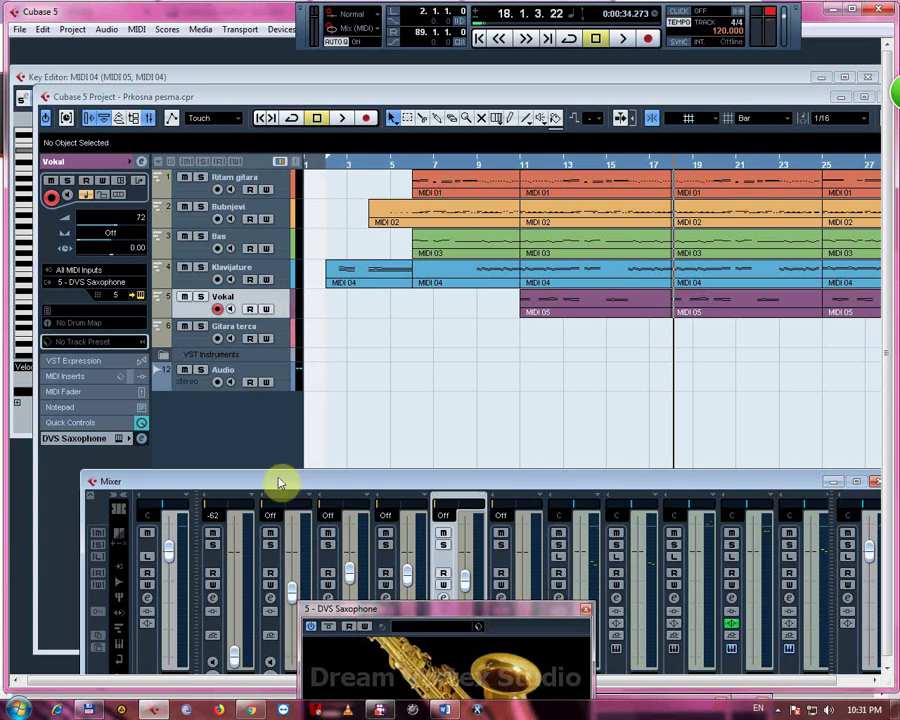
{"action": "left_click_drag", "start_coordinate": [281, 482], "coordinate": [260, 374]}
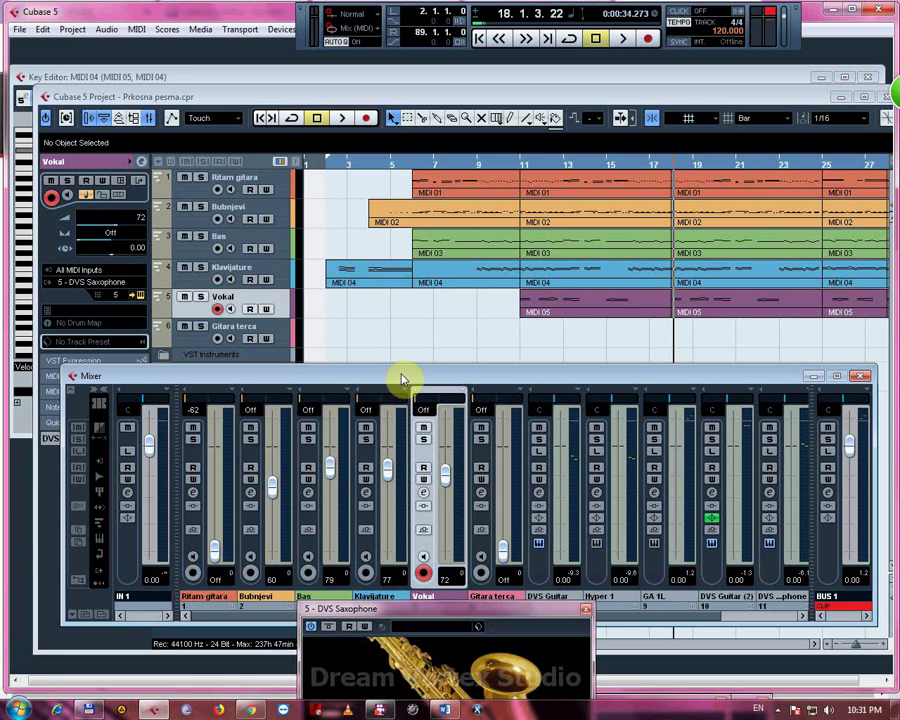
{"action": "left_click_drag", "start_coordinate": [402, 379], "coordinate": [518, 483]}
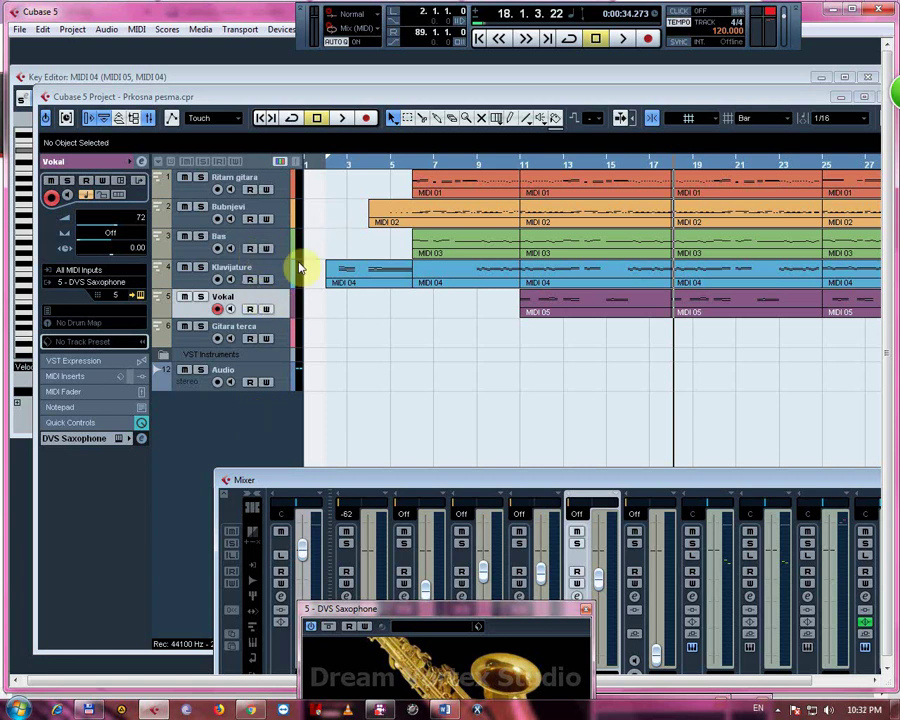
Select the Audio track and set the project cursor to the start of bar 2
{"action": "left_click", "coordinate": [239, 372]}
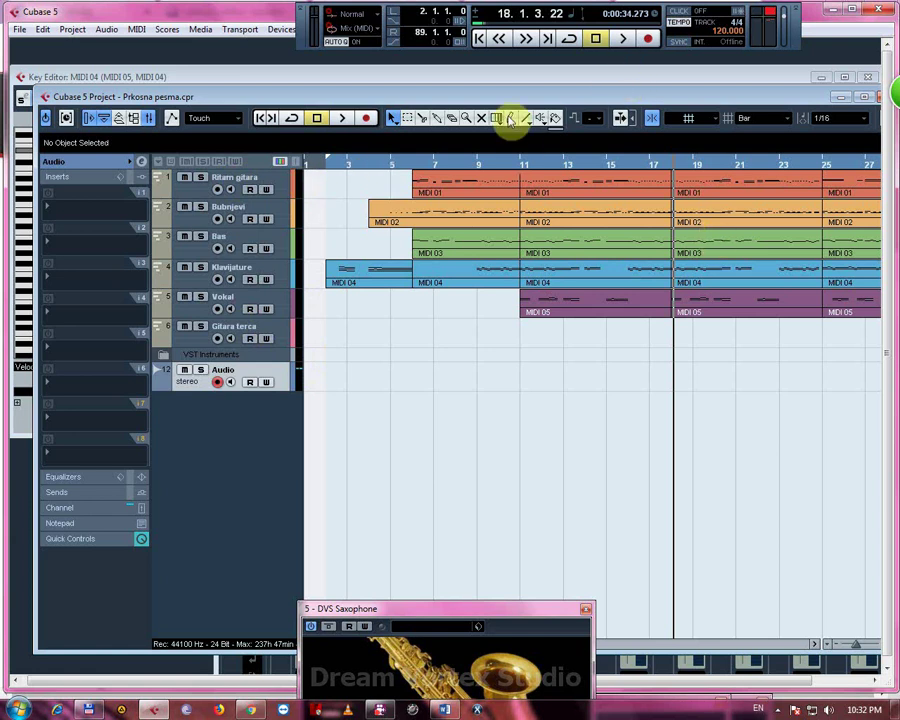
{"action": "left_click", "coordinate": [479, 38]}
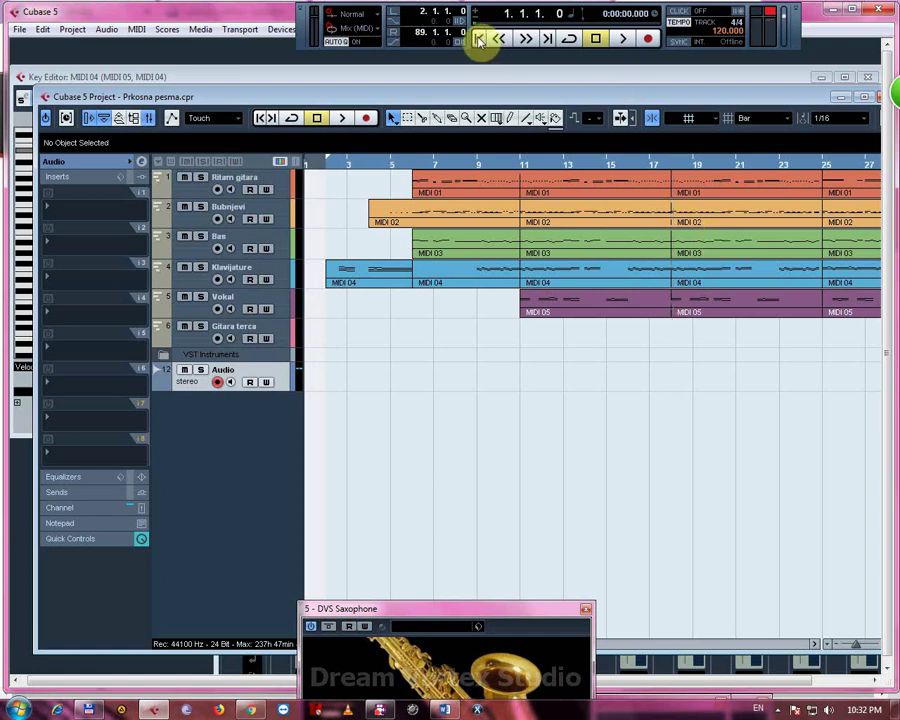
{"action": "left_click", "coordinate": [326, 171]}
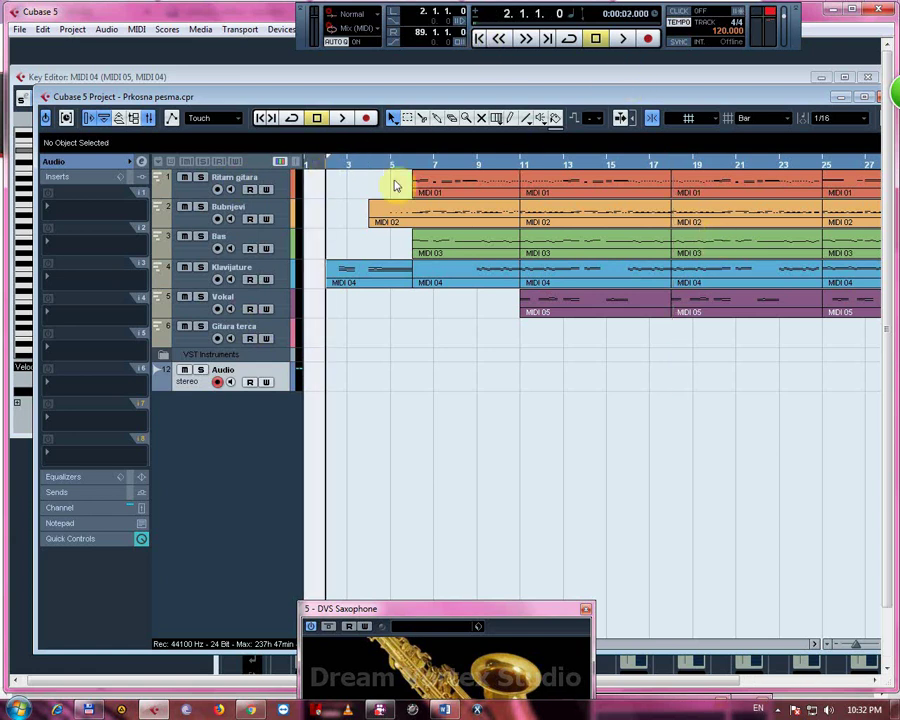
Record a short test take on the Audio track, delete it, and return the project cursor to bar 2
{"action": "left_click", "coordinate": [648, 43]}
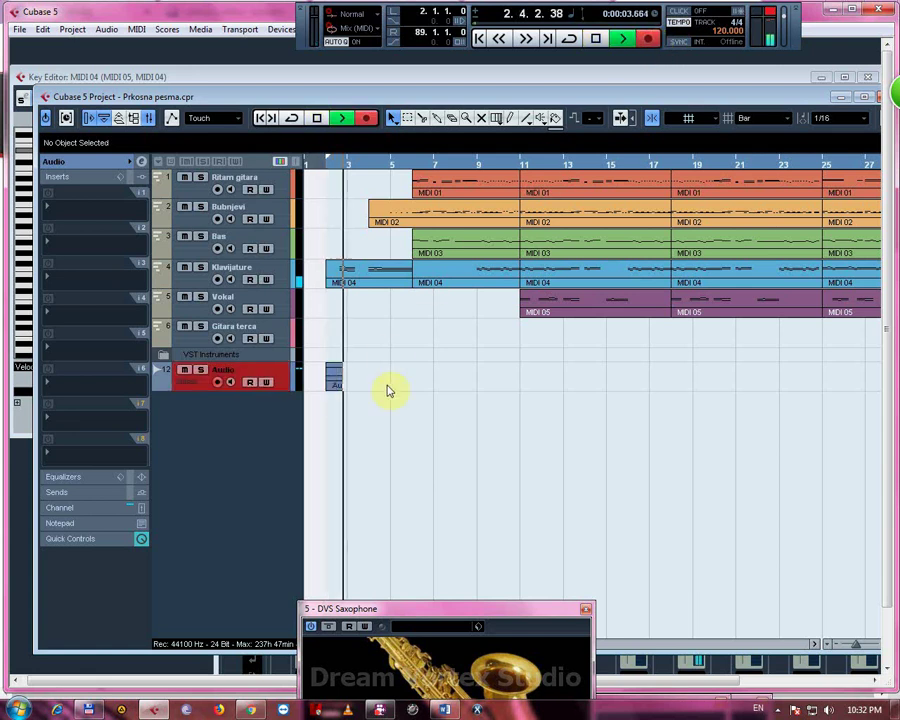
{"action": "left_click", "coordinate": [598, 40]}
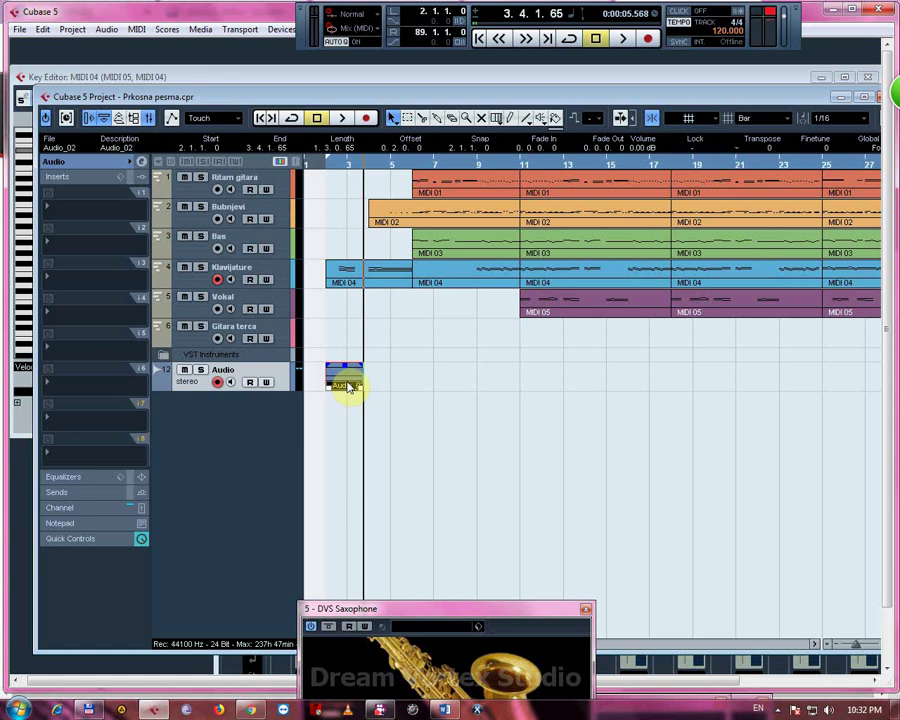
{"action": "key", "text": "Delete"}
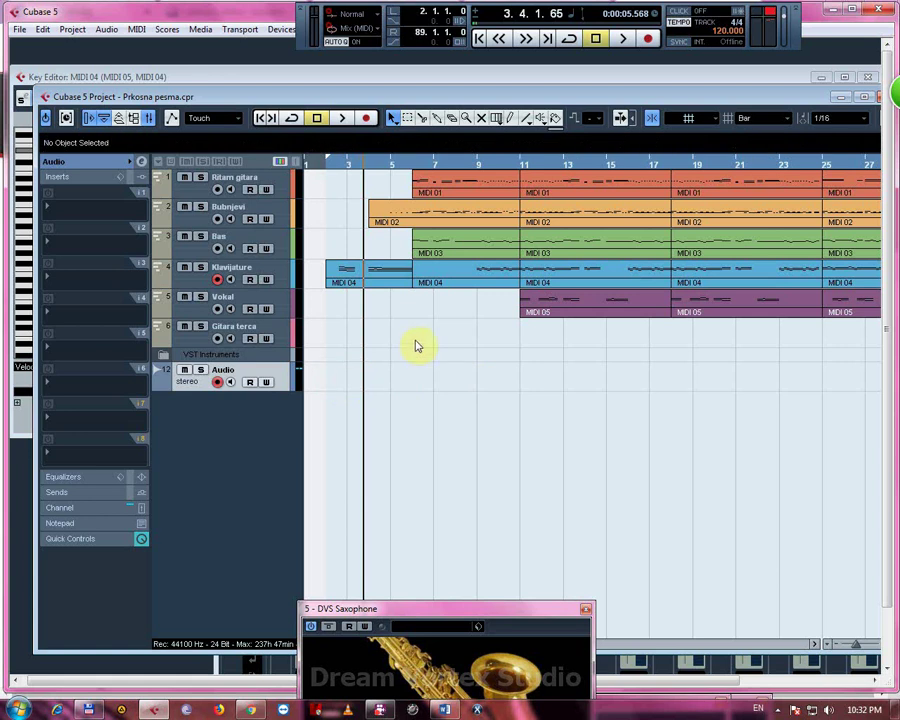
{"action": "left_click", "coordinate": [324, 170]}
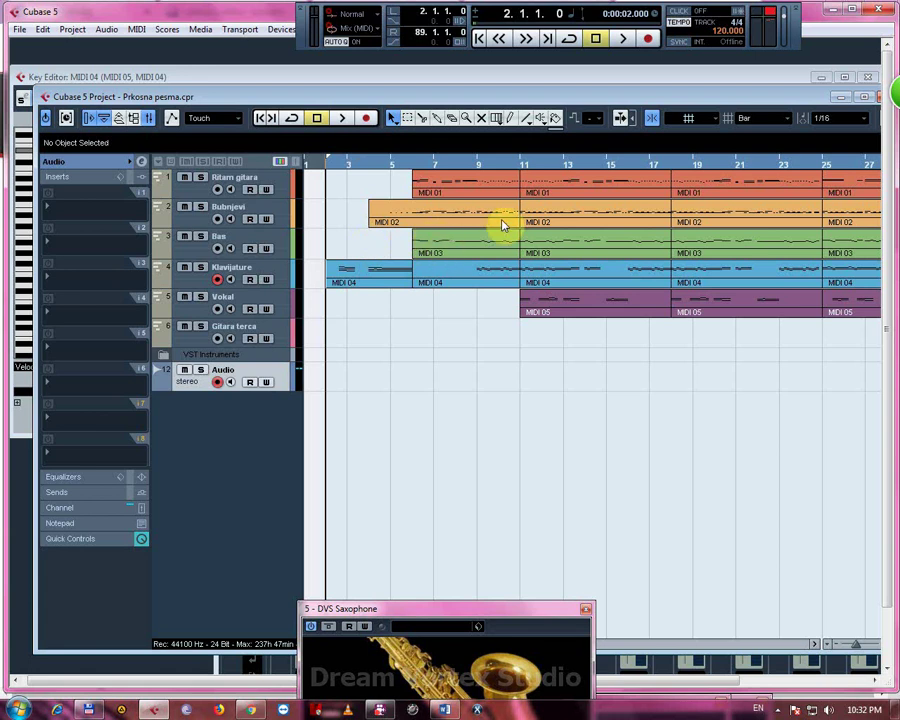
Switch from Cubase to Sound Forge and move the Sound 1.wav window close to the transport toolbar
{"action": "left_click", "coordinate": [832, 9]}
{"action": "left_click", "coordinate": [832, 9]}
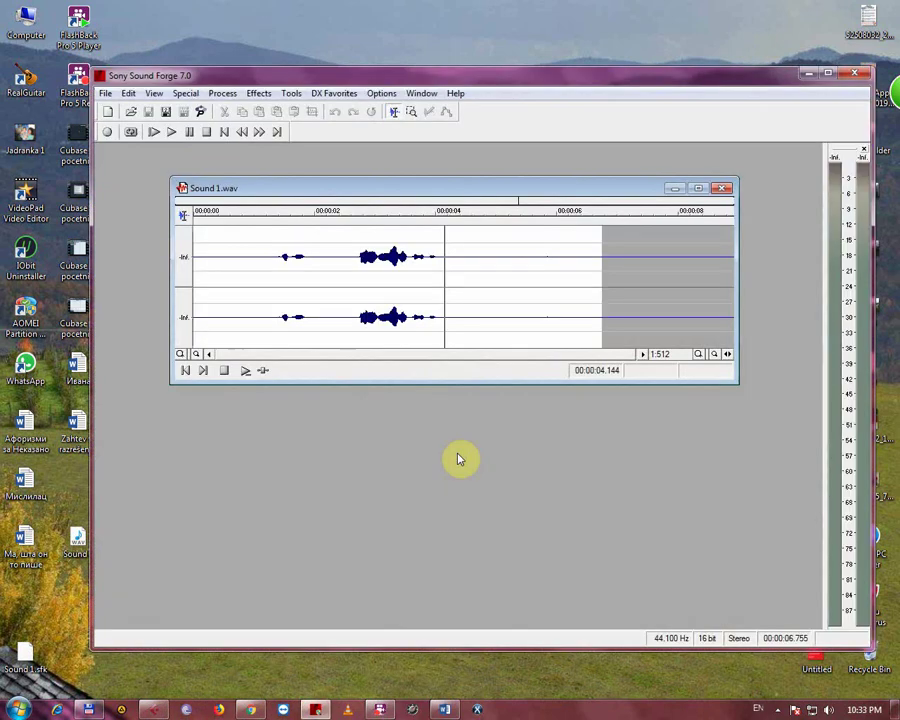
{"action": "left_click_drag", "start_coordinate": [547, 194], "coordinate": [535, 260]}
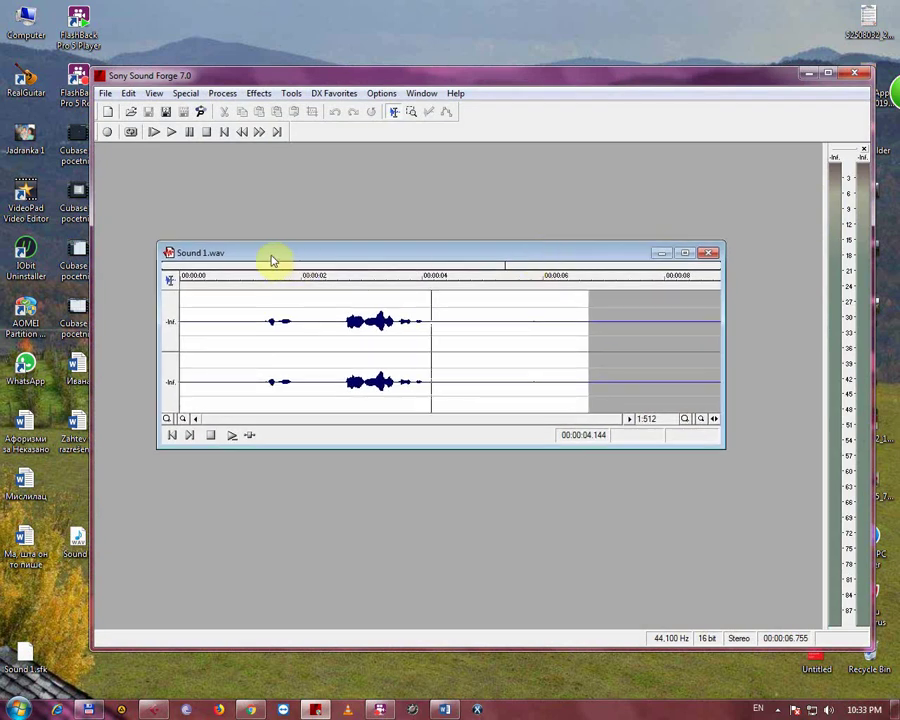
{"action": "left_click_drag", "start_coordinate": [272, 256], "coordinate": [238, 202]}
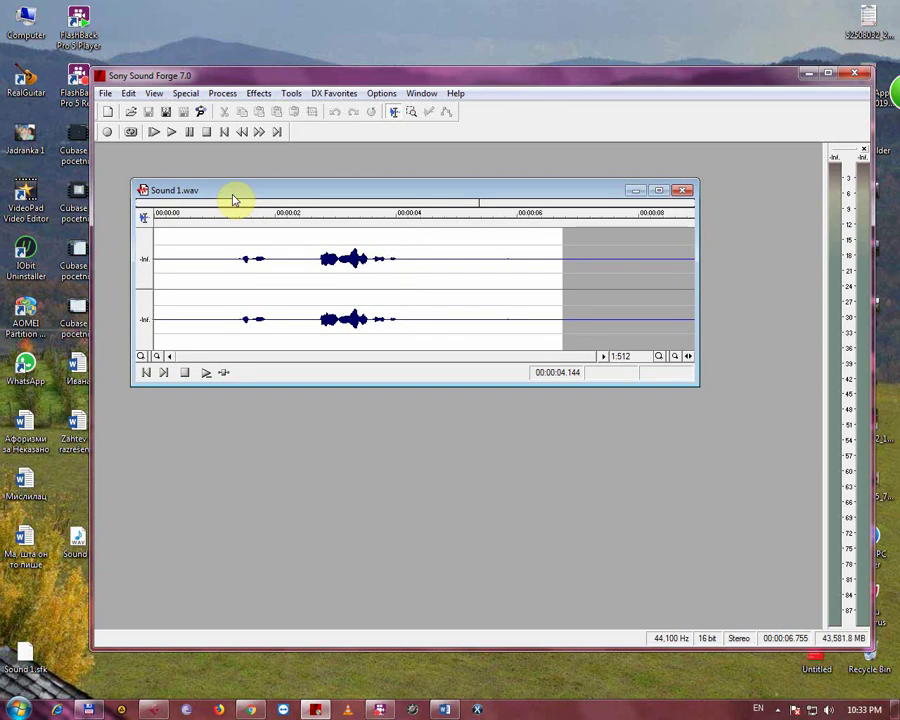
{"action": "left_click_drag", "start_coordinate": [232, 197], "coordinate": [204, 171]}
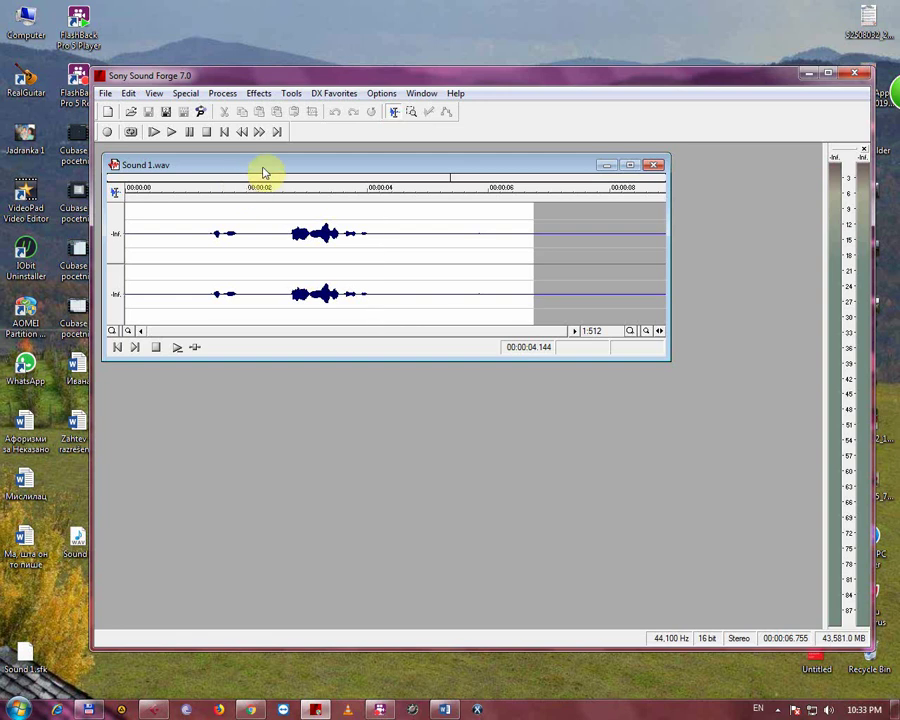
Widen the Sound 1.wav window and move the Sound Forge window away from the desktop icons
{"action": "left_click", "coordinate": [259, 94]}
{"action": "left_click", "coordinate": [435, 149]}
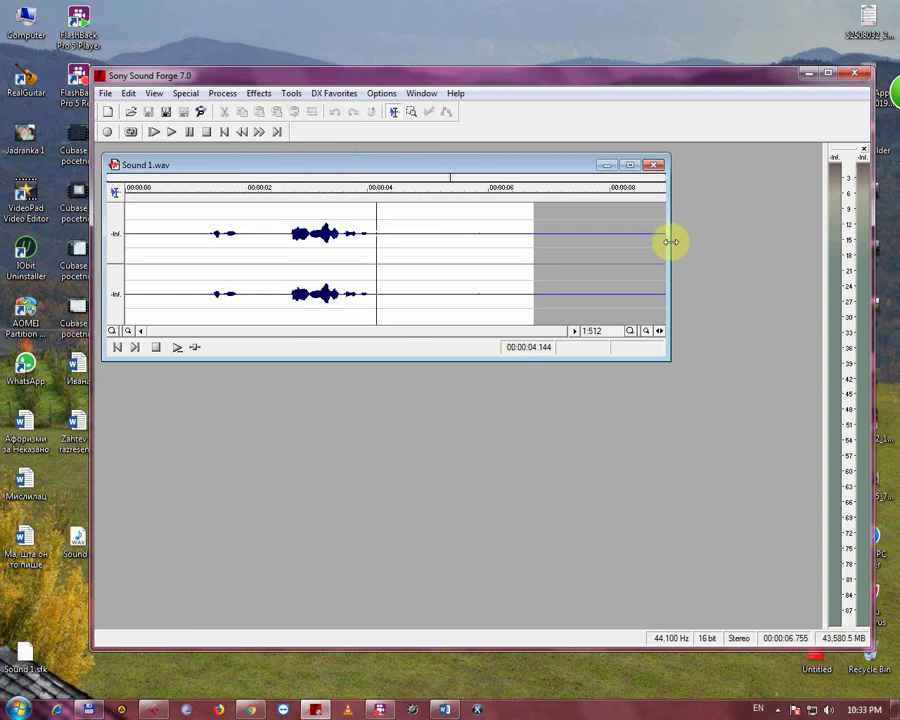
{"action": "left_click_drag", "start_coordinate": [669, 243], "coordinate": [751, 256]}
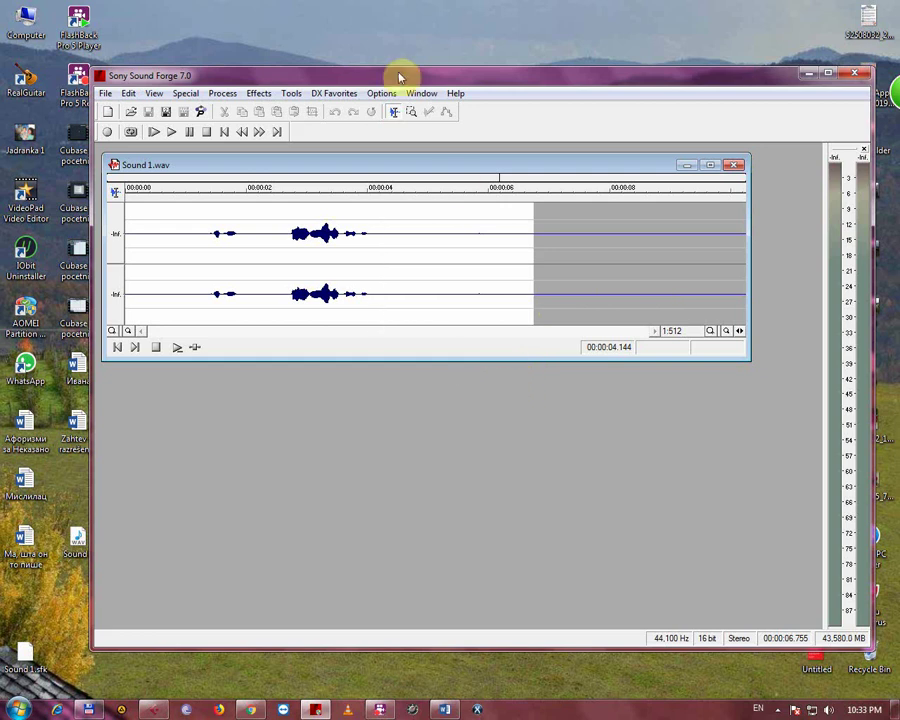
{"action": "left_click_drag", "start_coordinate": [400, 76], "coordinate": [466, 97]}
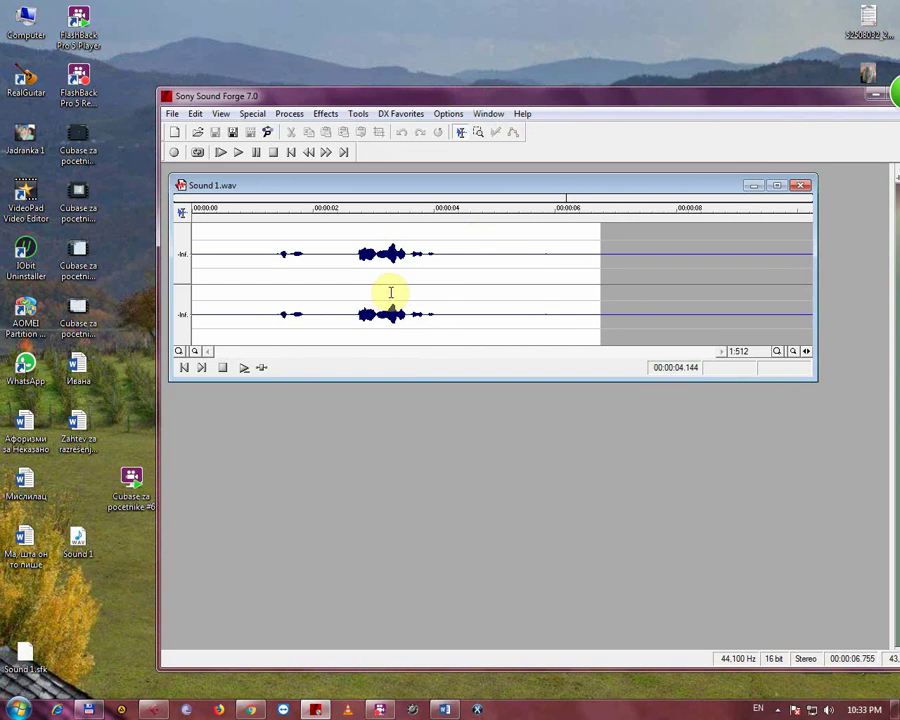
Open the Save As dialog for Sound 1.wav
{"action": "left_click", "coordinate": [176, 114]}
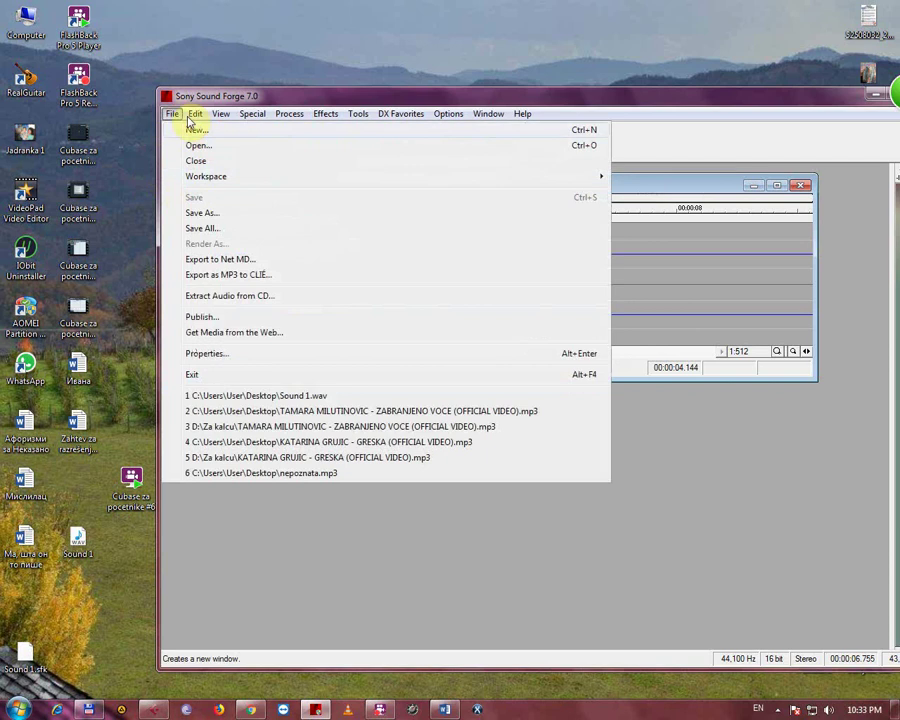
{"action": "left_click", "coordinate": [747, 259]}
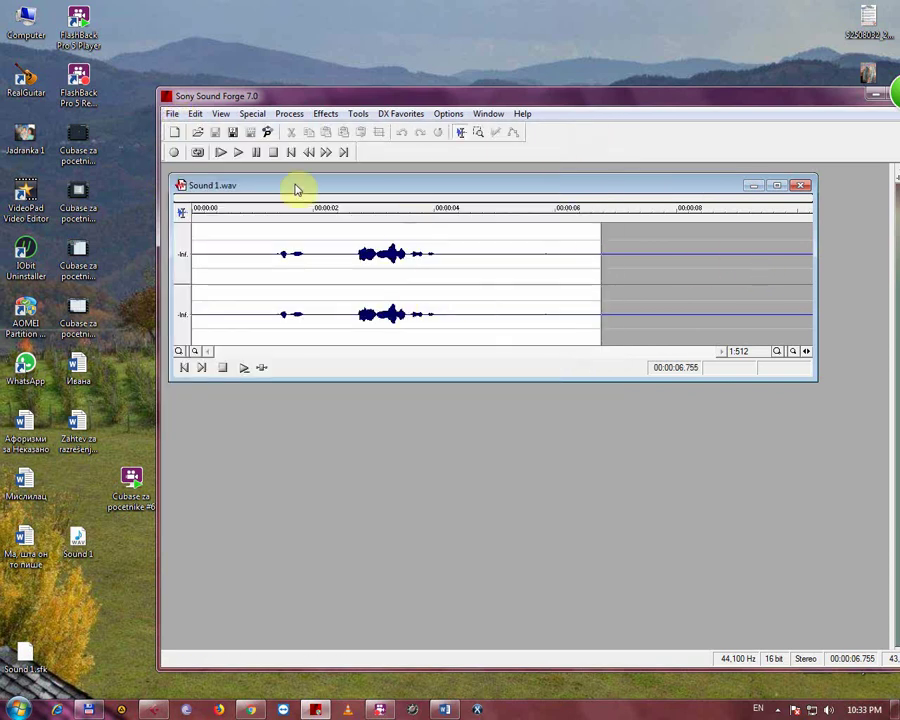
{"action": "left_click", "coordinate": [174, 116]}
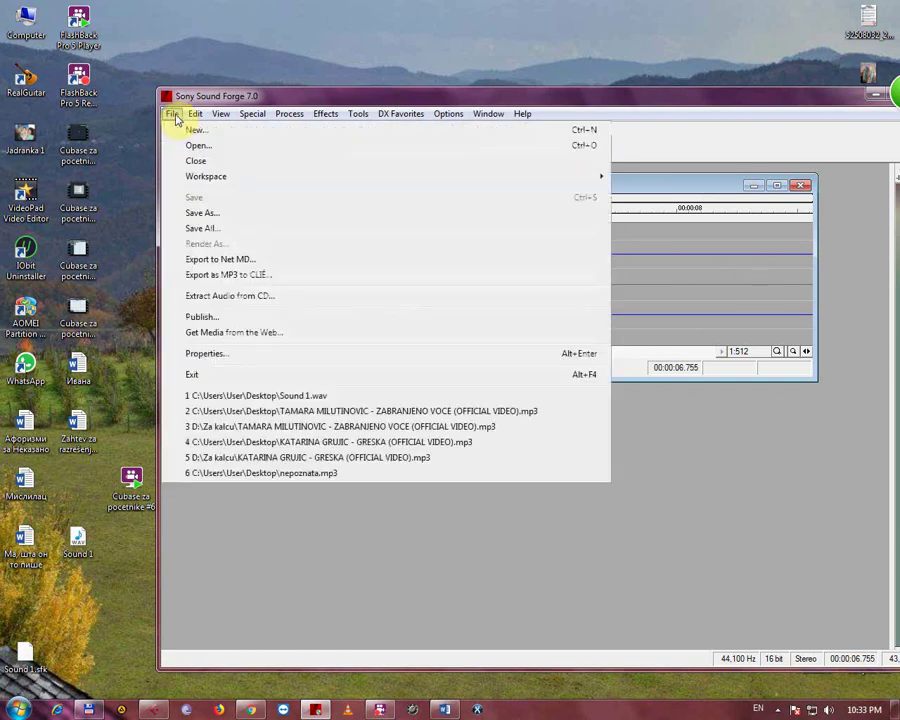
{"action": "left_click", "coordinate": [217, 215]}
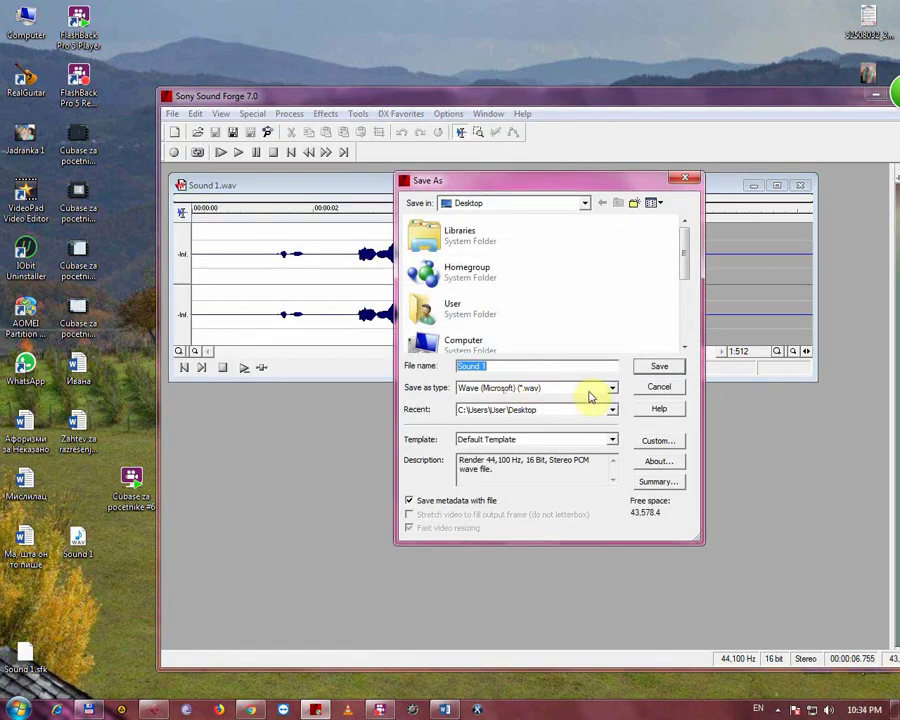
Select the Sound 1 audio file on the desktop and switch back to Cubase
{"action": "left_click", "coordinate": [80, 548]}
{"action": "left_click_drag", "start_coordinate": [88, 552], "coordinate": [89, 536]}
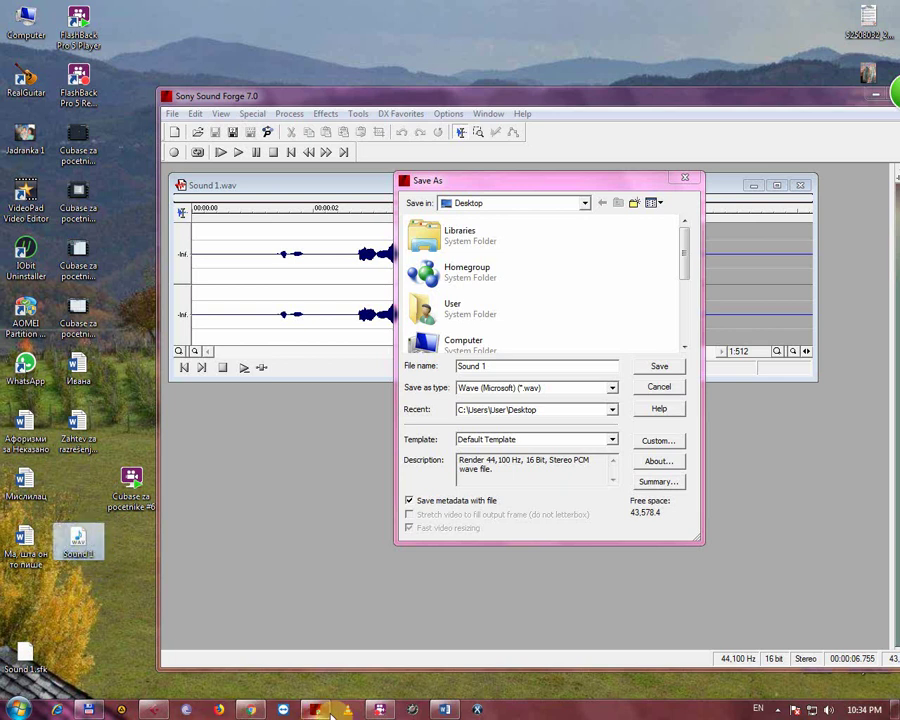
{"action": "left_click", "coordinate": [157, 712]}
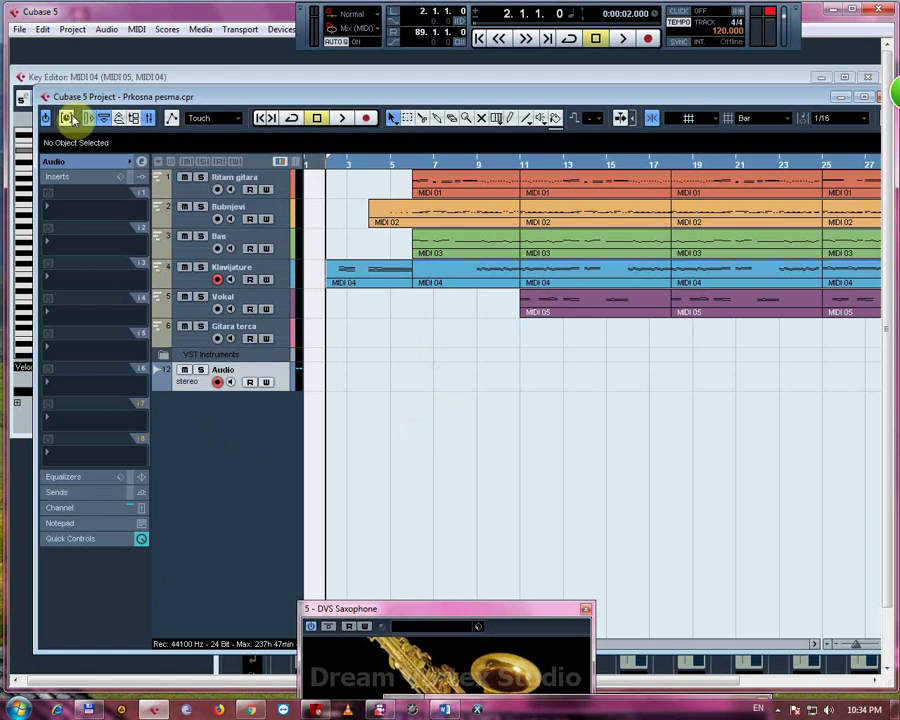
Import the Audio MP3 from the desktop onto the Audio track as a new version with the default import options, and select its event
{"action": "left_click", "coordinate": [19, 30]}
{"action": "mouse_move", "coordinate": [80, 268]}
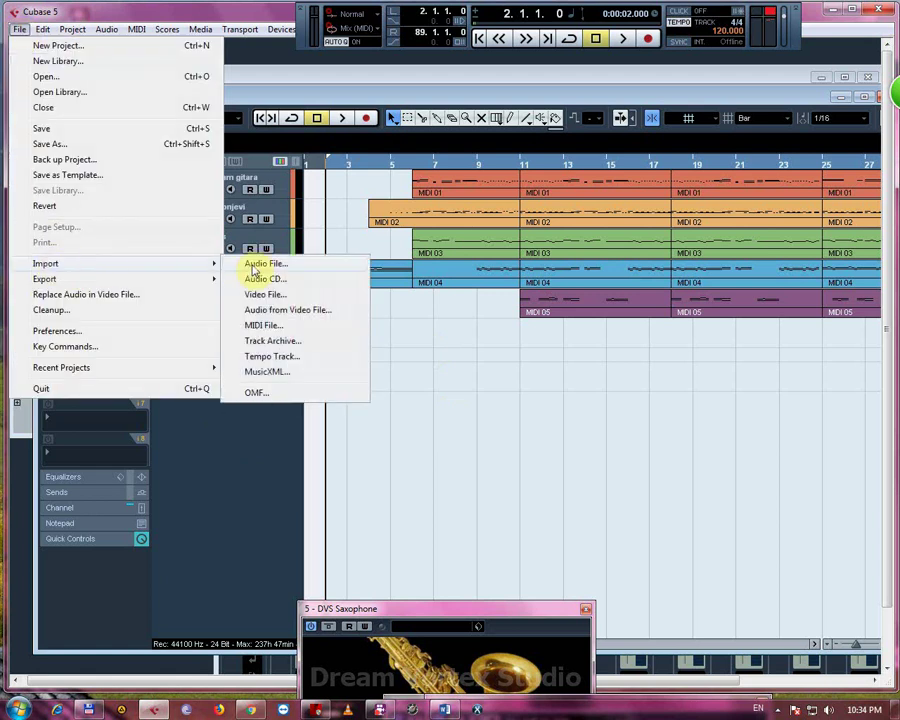
{"action": "left_click", "coordinate": [255, 265]}
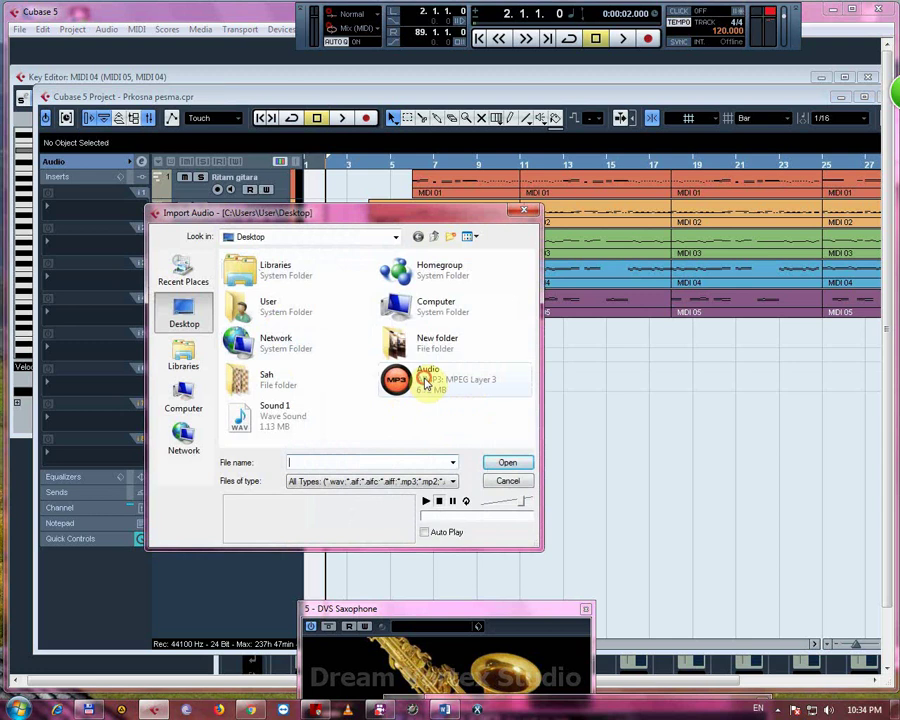
{"action": "left_click", "coordinate": [427, 383]}
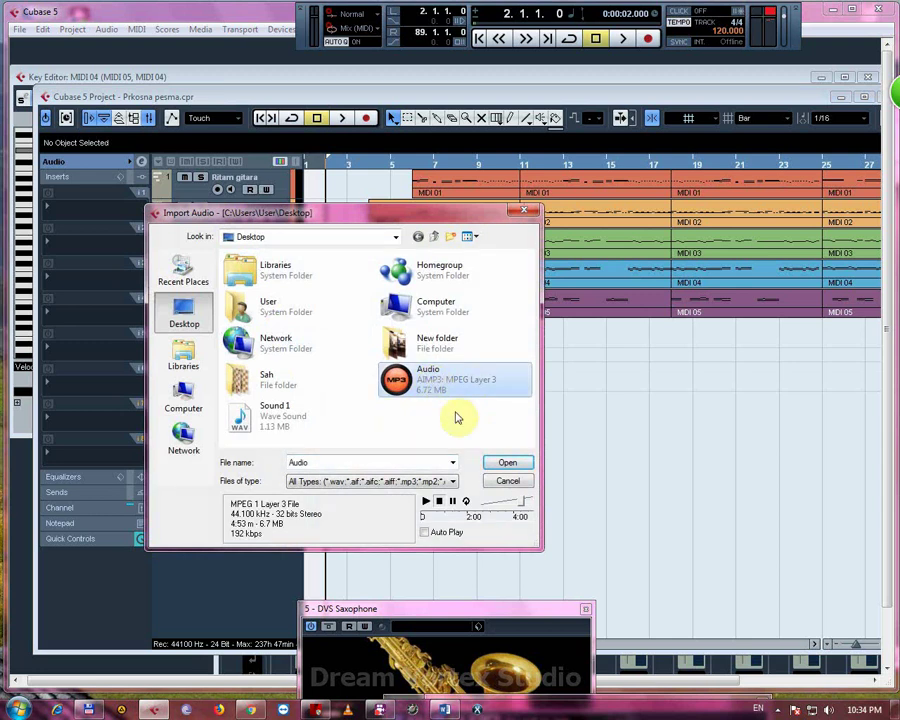
{"action": "left_click", "coordinate": [505, 463]}
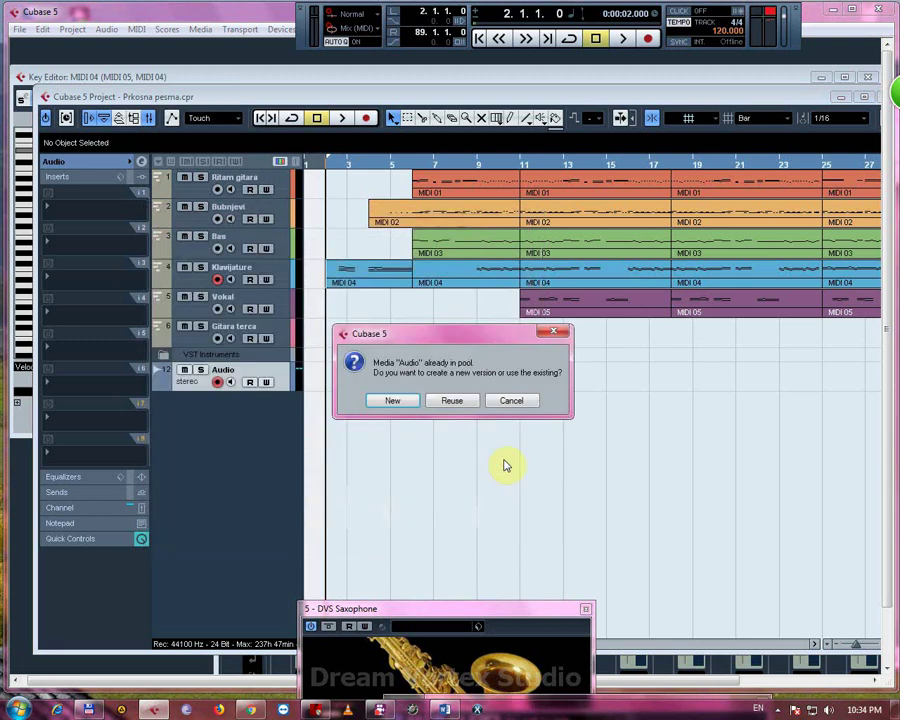
{"action": "left_click", "coordinate": [399, 402]}
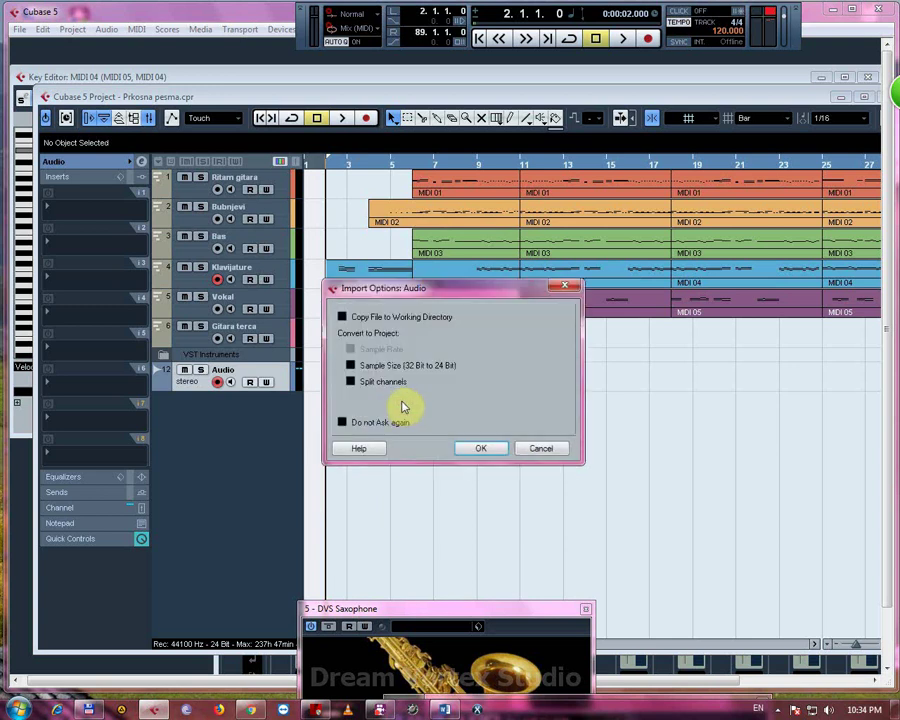
{"action": "left_click", "coordinate": [481, 448]}
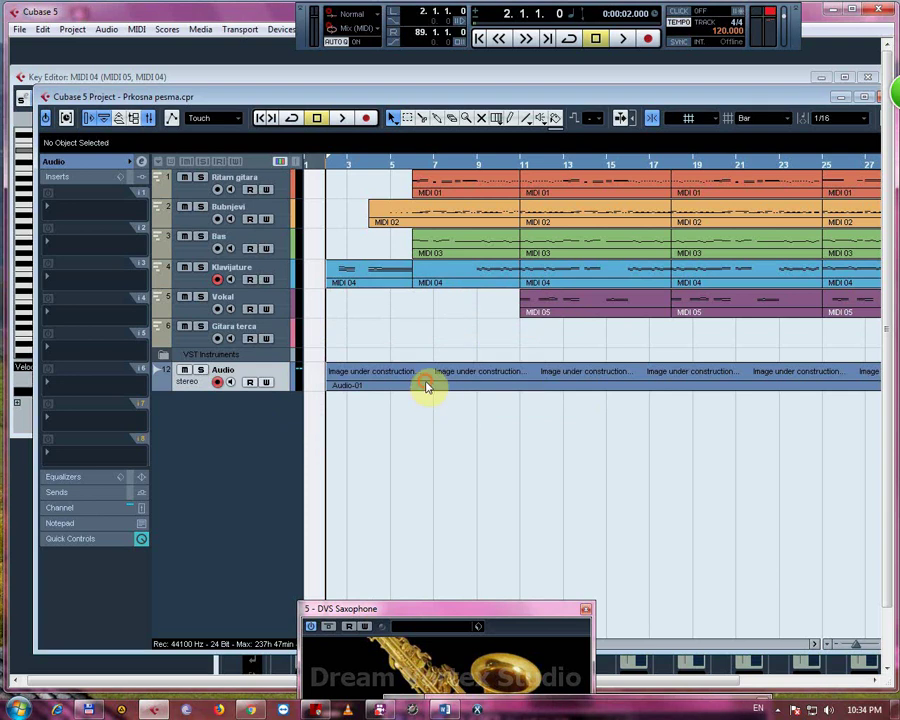
{"action": "left_click", "coordinate": [425, 387]}
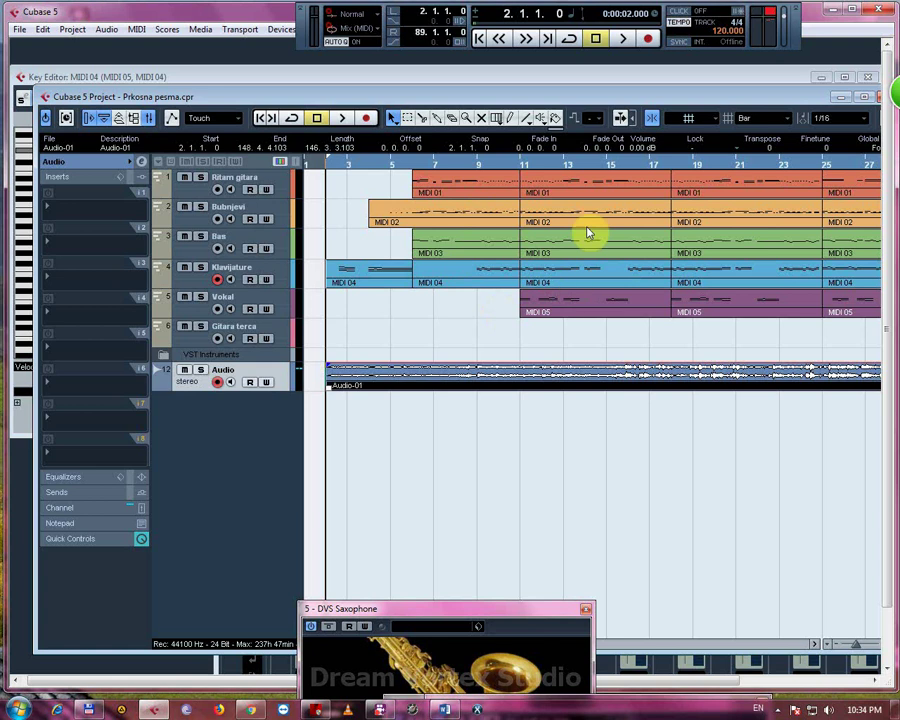
Open the DVS Guitar channel settings from the Ritam gitara track and move the window clear of the later bars
{"action": "left_click", "coordinate": [231, 184]}
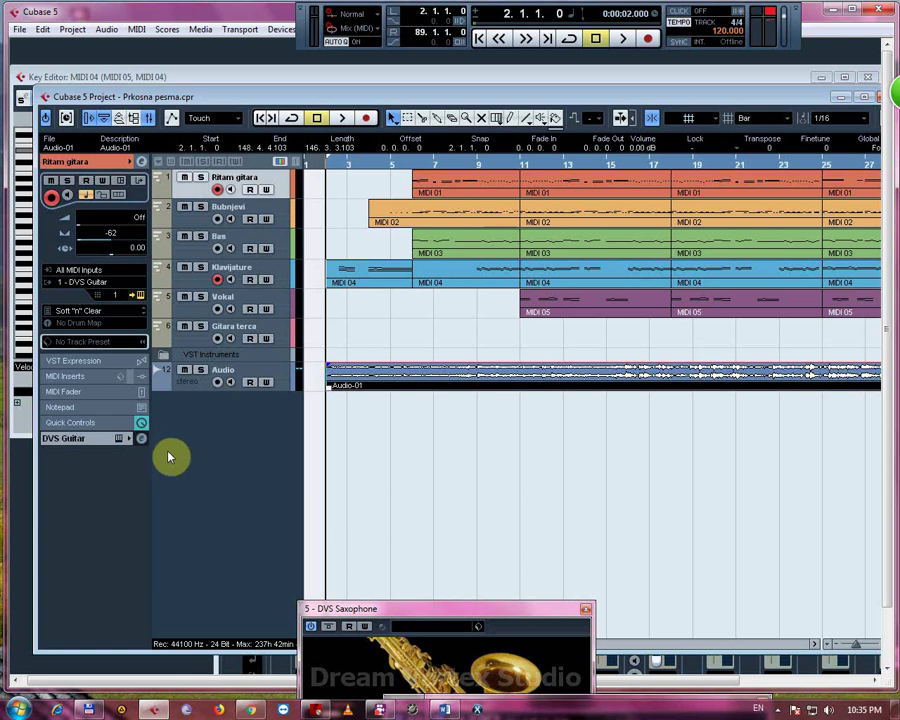
{"action": "left_click", "coordinate": [141, 441]}
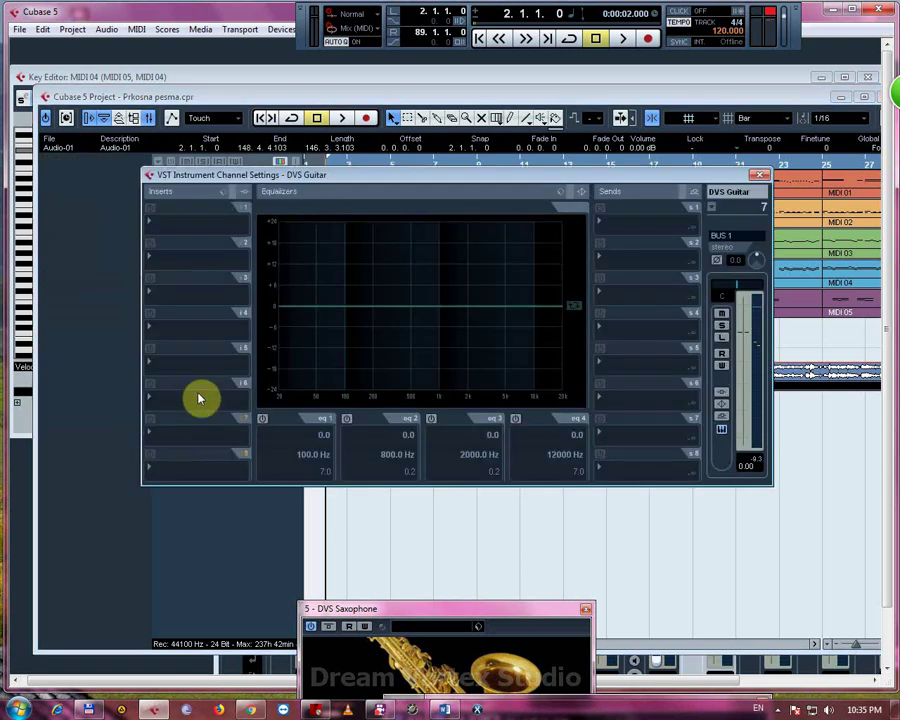
{"action": "left_click_drag", "start_coordinate": [372, 178], "coordinate": [297, 211]}
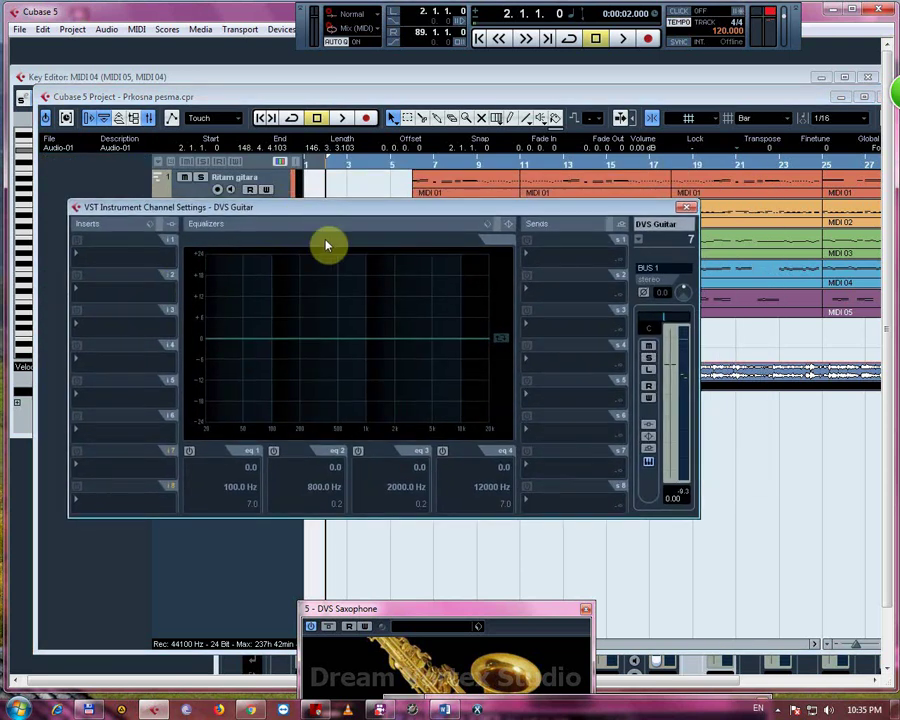
Add the StereoDelay effect to the first insert slot of the DVS Guitar channel and move its window over the equalizer's upper part
{"action": "left_click", "coordinate": [115, 254]}
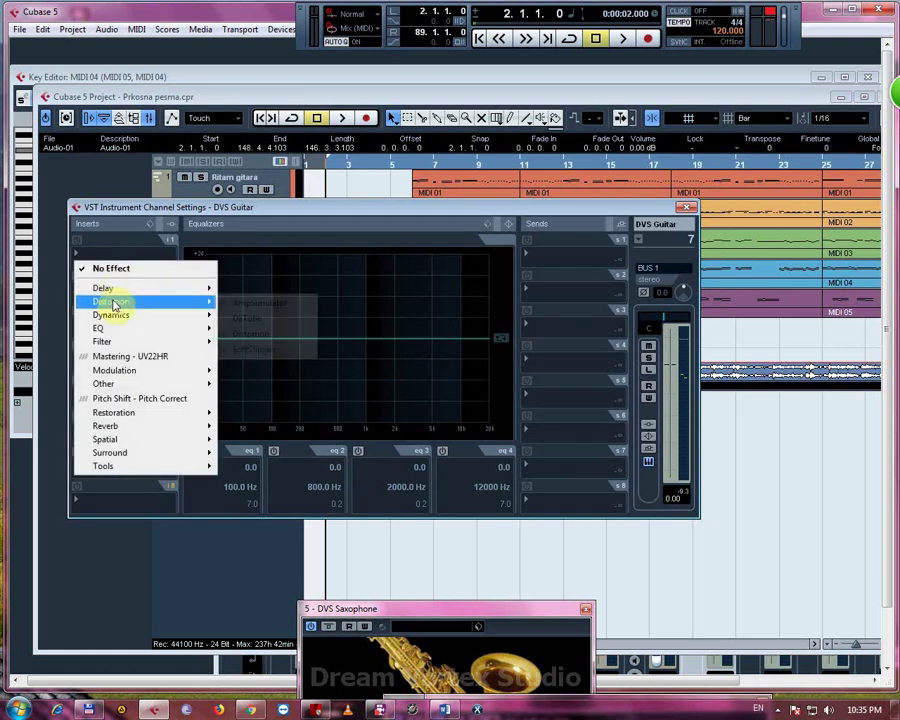
{"action": "mouse_move", "coordinate": [128, 293]}
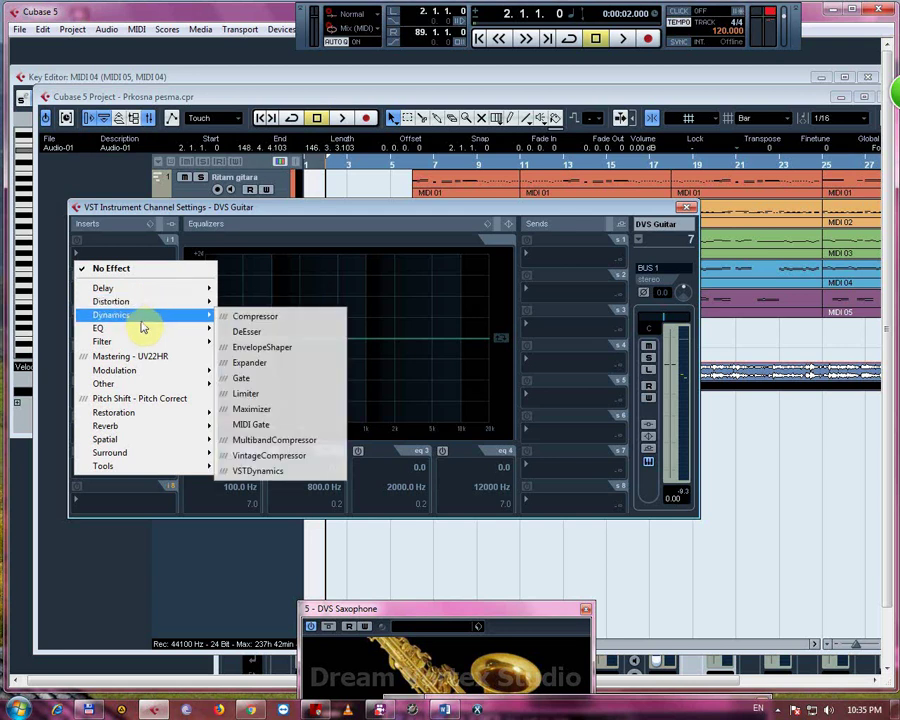
{"action": "mouse_move", "coordinate": [142, 328]}
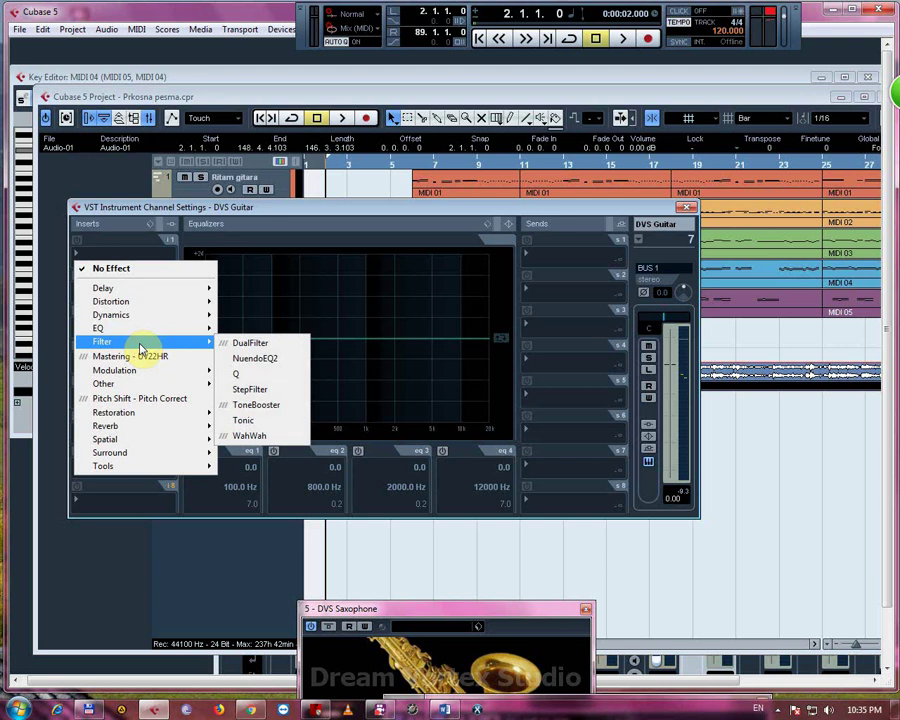
{"action": "mouse_move", "coordinate": [115, 291]}
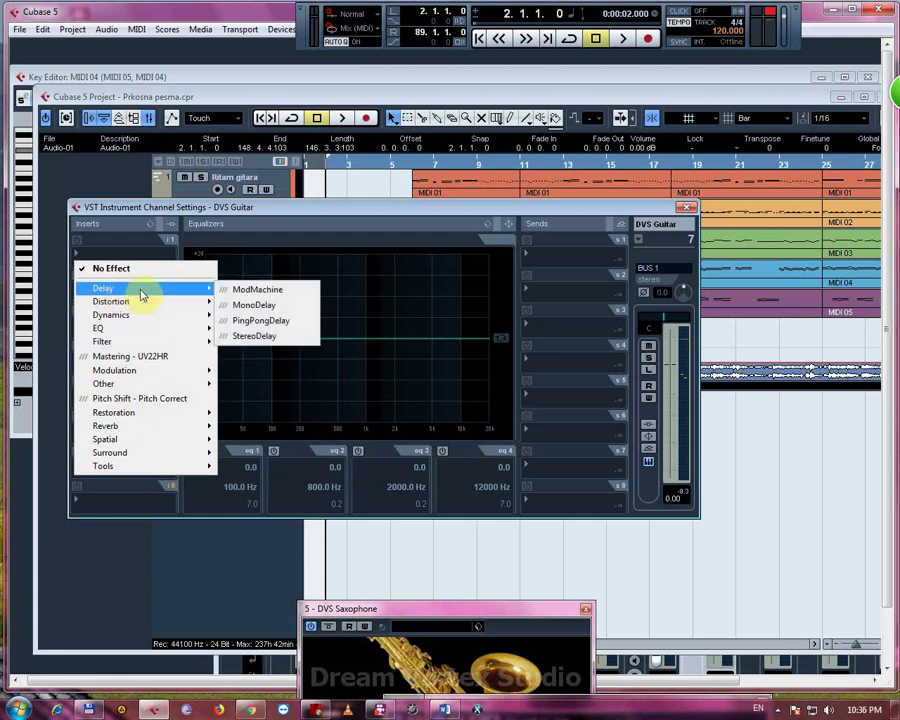
{"action": "mouse_move", "coordinate": [133, 379]}
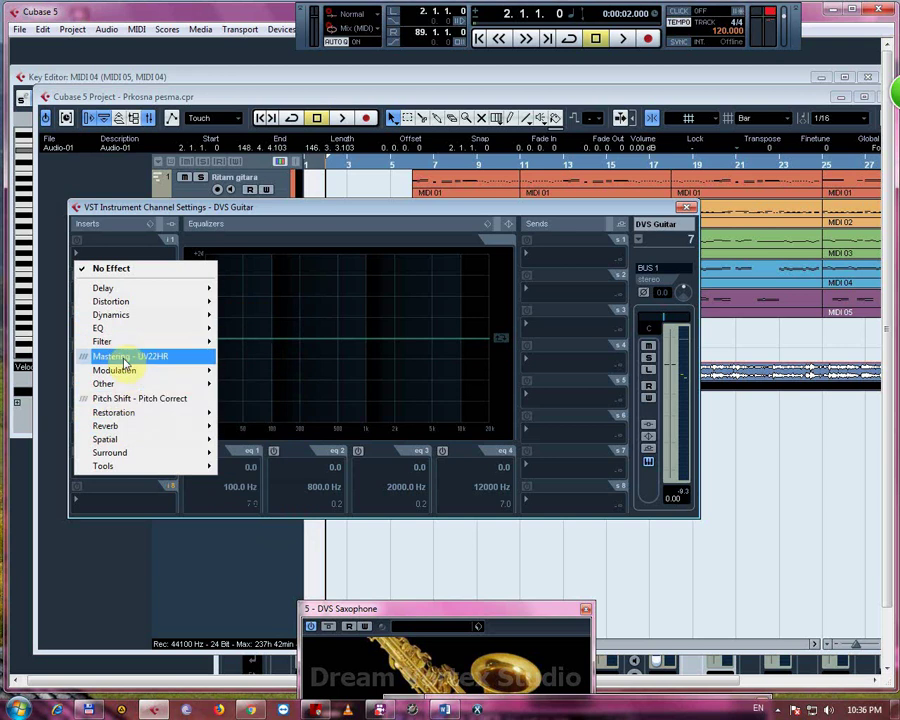
{"action": "mouse_move", "coordinate": [119, 431]}
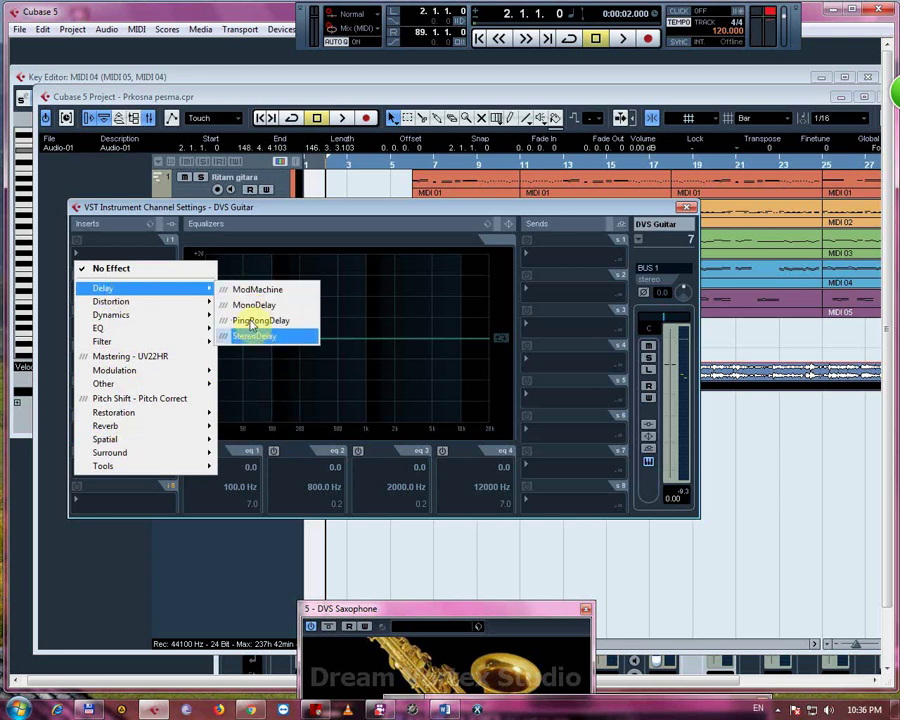
{"action": "left_click", "coordinate": [252, 338]}
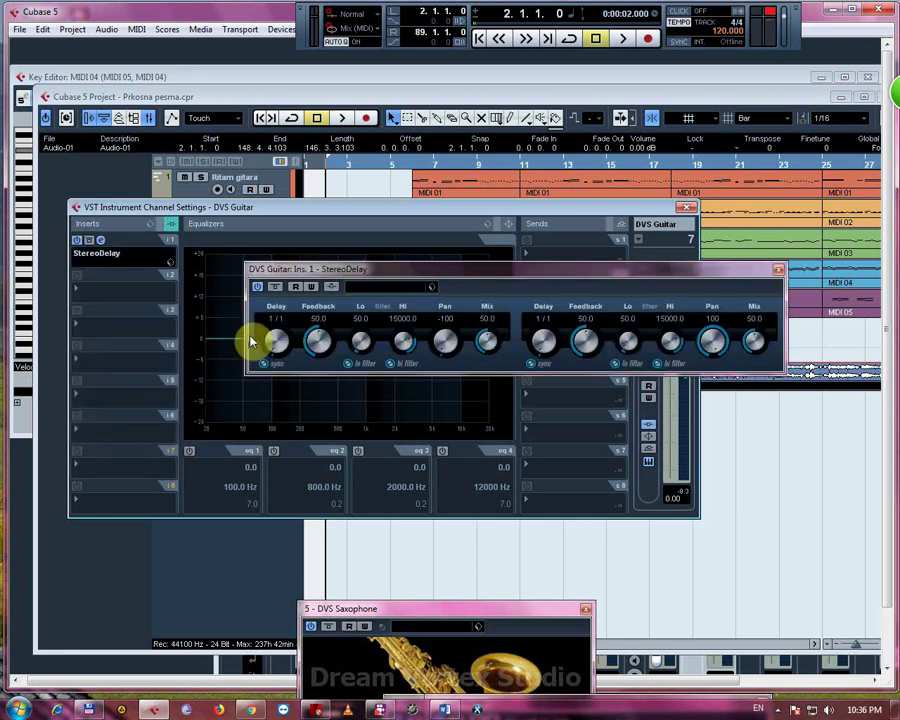
{"action": "left_click_drag", "start_coordinate": [408, 276], "coordinate": [351, 363]}
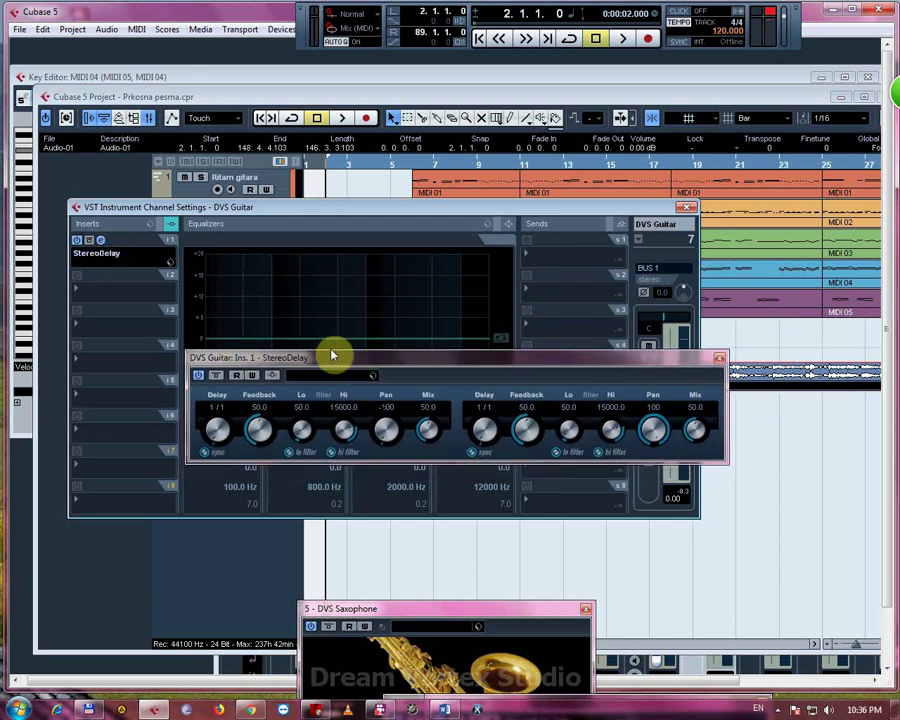
{"action": "left_click_drag", "start_coordinate": [325, 359], "coordinate": [336, 287]}
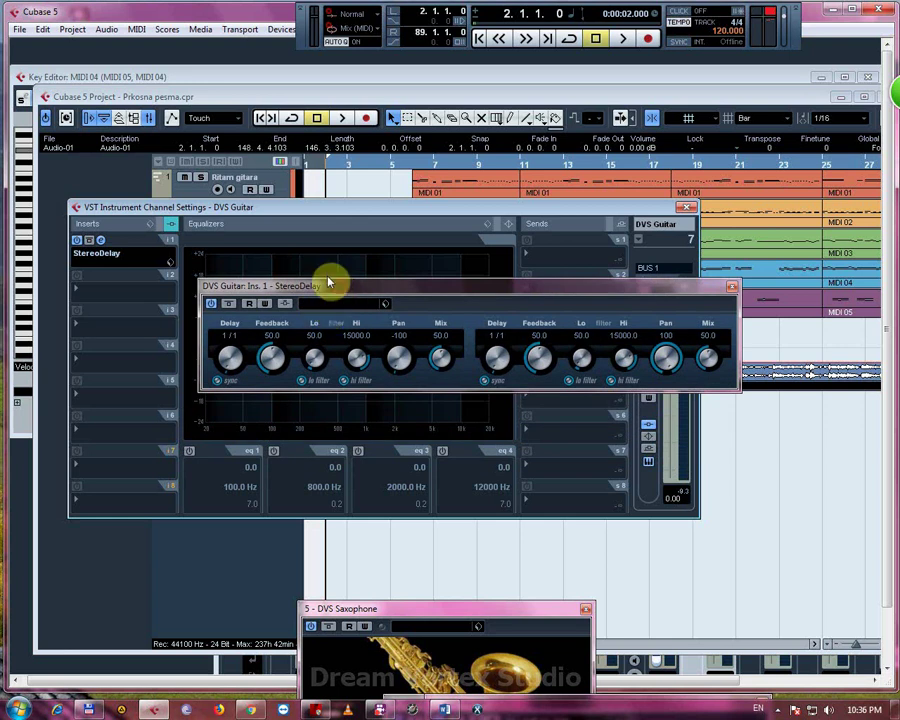
{"action": "left_click_drag", "start_coordinate": [330, 284], "coordinate": [278, 197]}
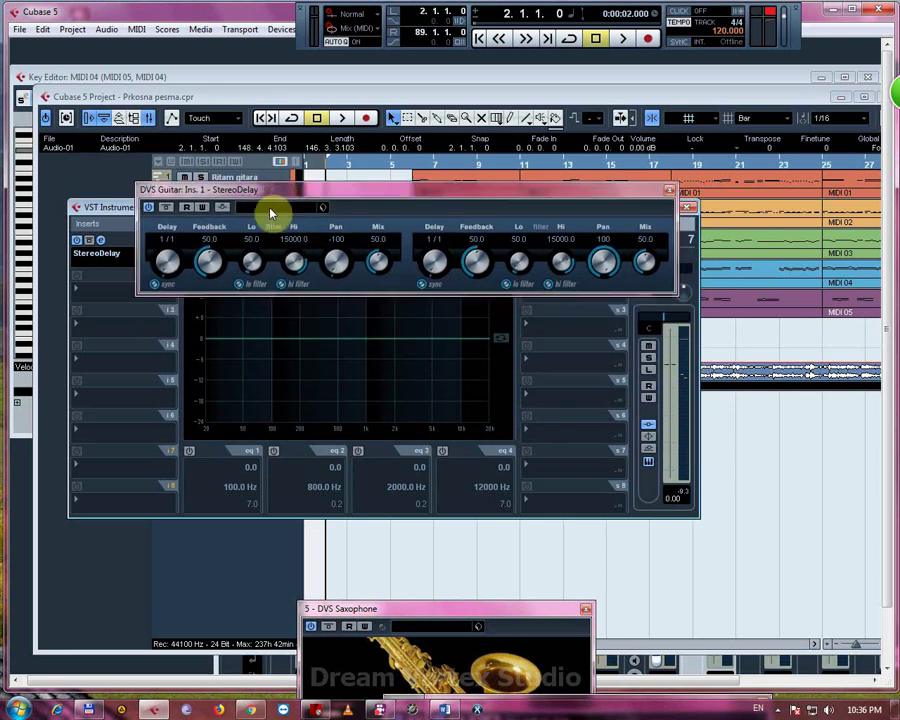
Try the Experimental and Long Vocal Line presets in StereoDelay, load The Edge, and close the effect window
{"action": "left_click", "coordinate": [270, 209]}
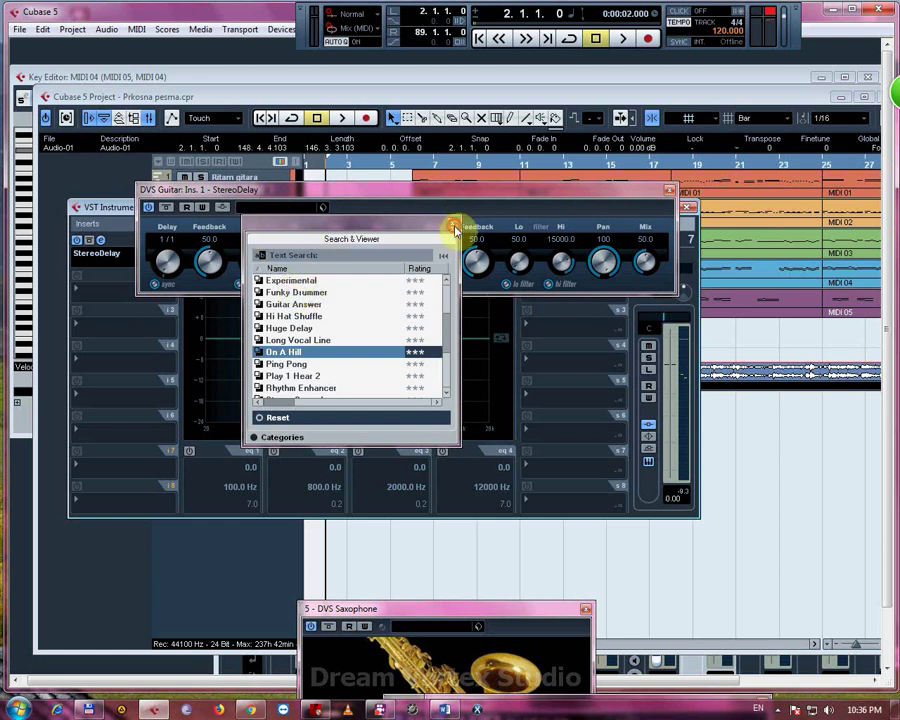
{"action": "left_click", "coordinate": [452, 223]}
{"action": "left_click", "coordinate": [270, 209]}
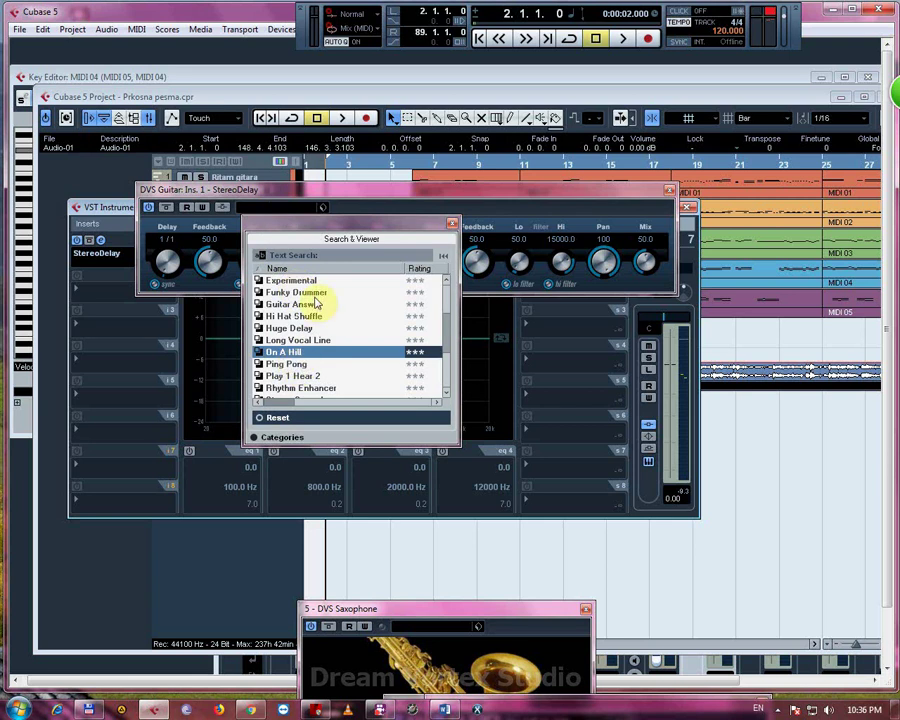
{"action": "left_click", "coordinate": [297, 282]}
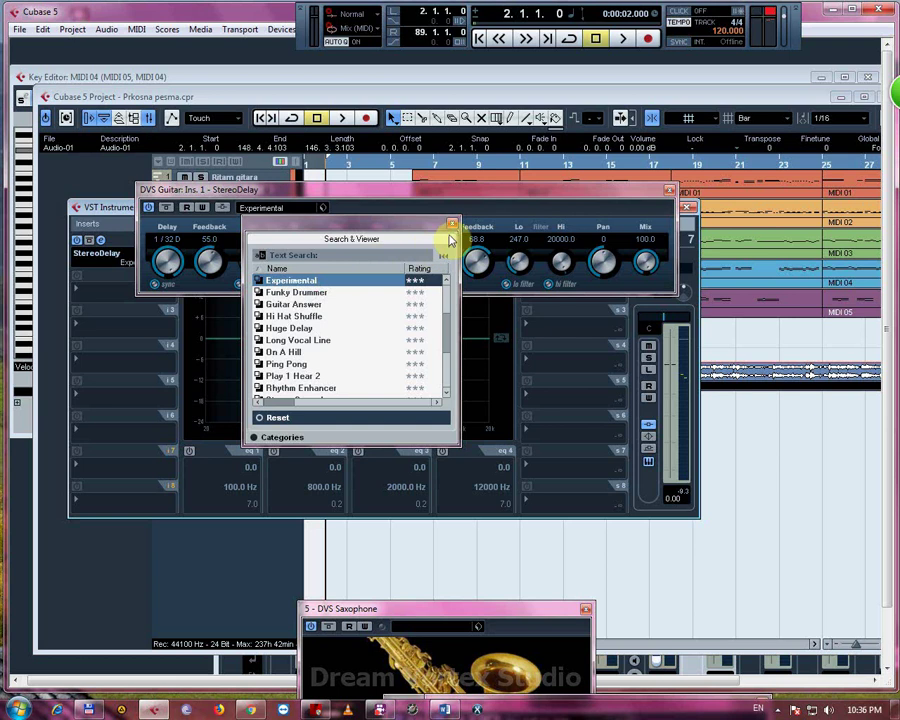
{"action": "left_click", "coordinate": [285, 340]}
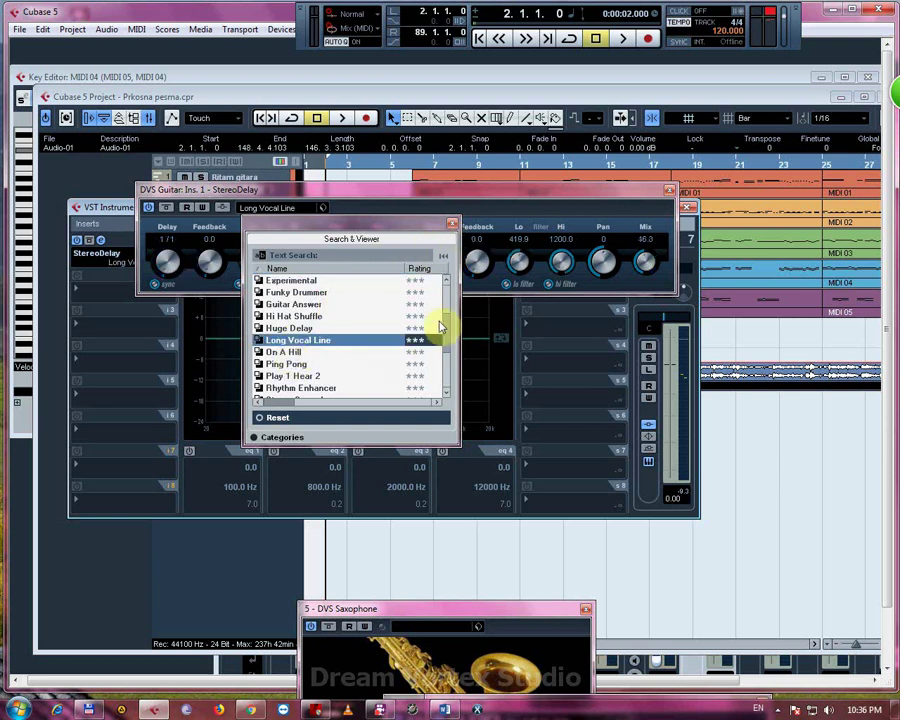
{"action": "left_click_drag", "start_coordinate": [444, 327], "coordinate": [448, 300]}
{"action": "left_click", "coordinate": [280, 344]}
{"action": "left_click", "coordinate": [453, 224]}
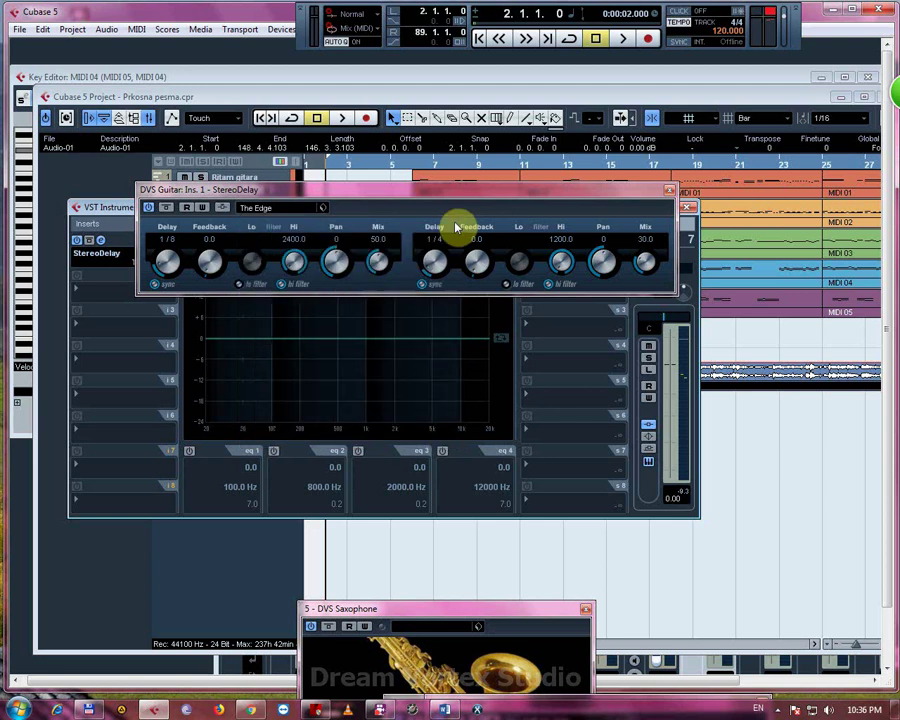
{"action": "left_click_drag", "start_coordinate": [438, 191], "coordinate": [440, 313]}
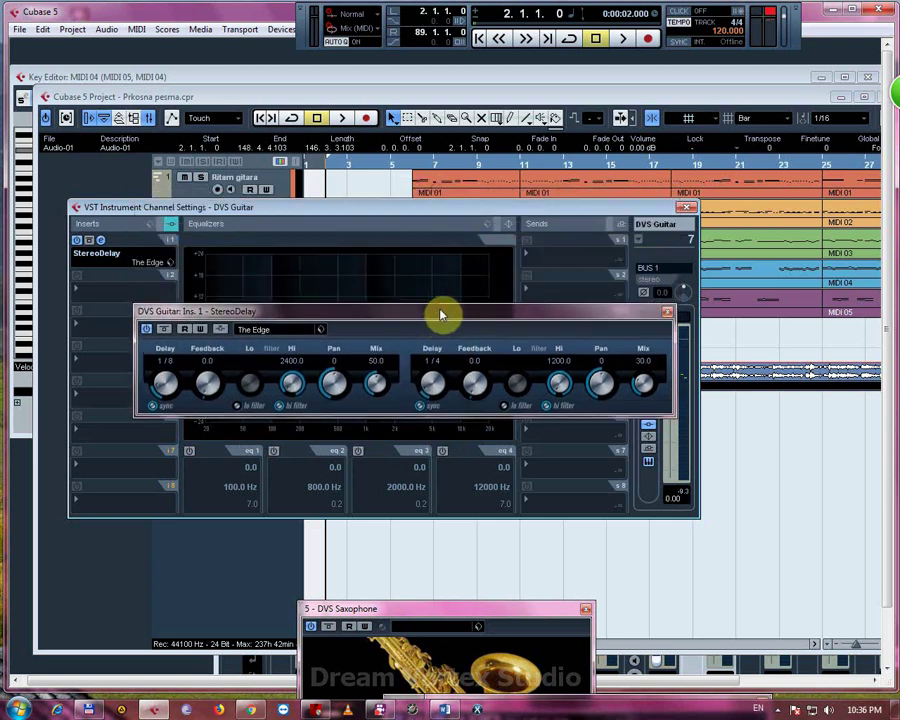
{"action": "left_click", "coordinate": [668, 312]}
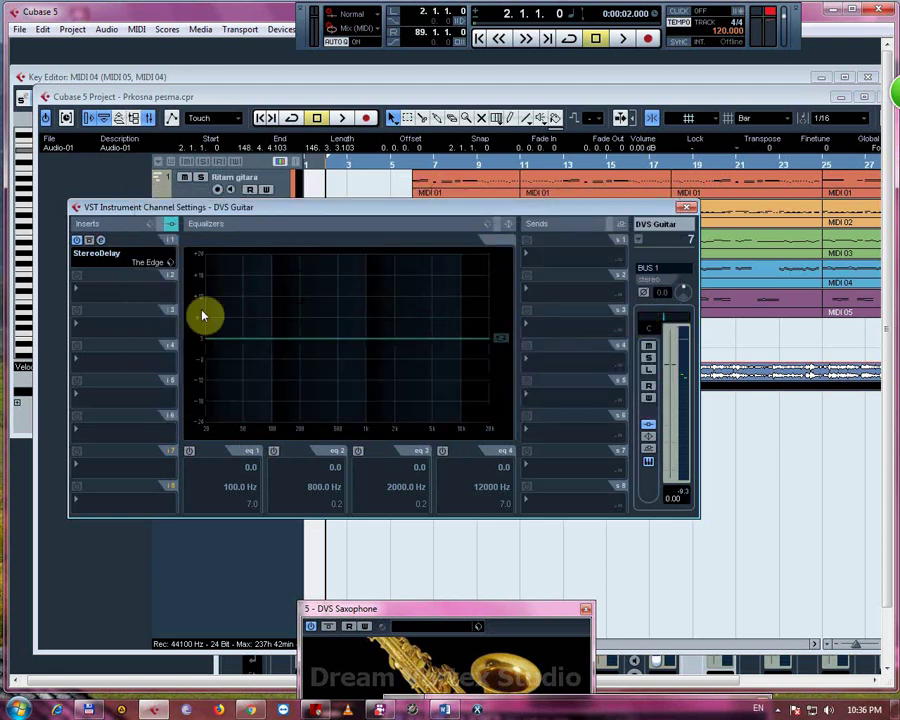
Shape the DVS Guitar equalizer with band 1 at about 12.8 dB, 434 Hz and band 2 at -13.6 dB, 2057 Hz, and enable bands 3 and 4
{"action": "left_click", "coordinate": [330, 339]}
{"action": "left_click_drag", "start_coordinate": [332, 342], "coordinate": [395, 385]}
{"action": "left_click", "coordinate": [359, 451]}
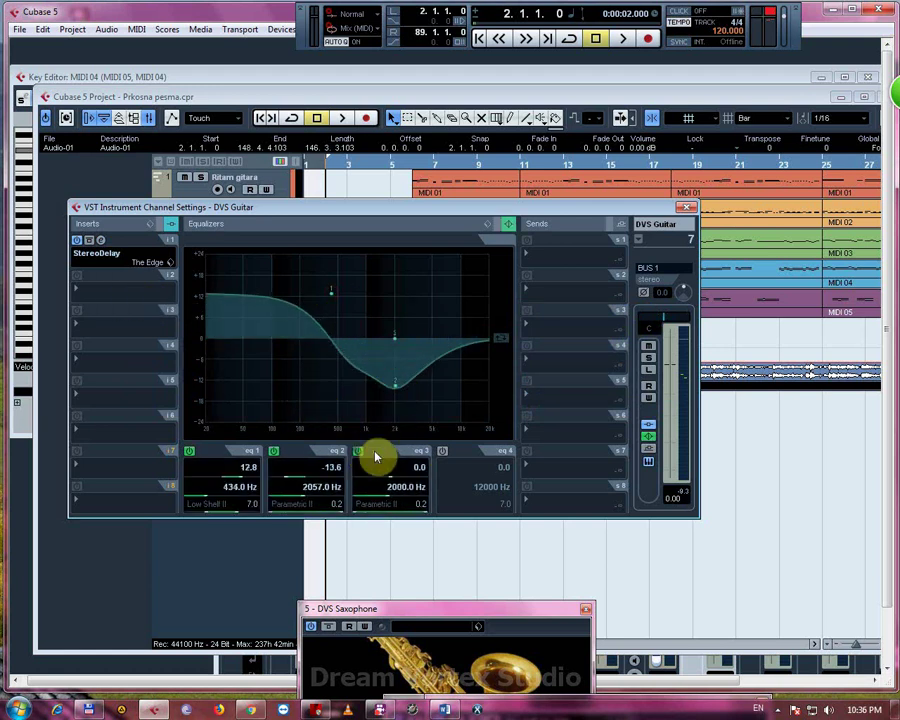
{"action": "left_click", "coordinate": [443, 451]}
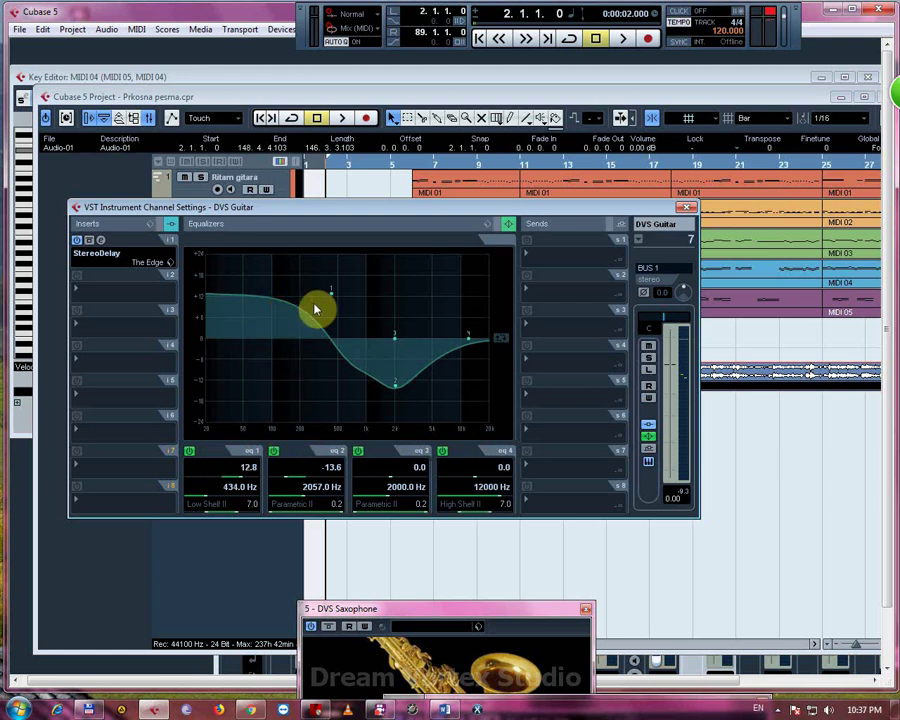
Reshape the equalizer curve to about 14.2 dB at 112 Hz for band 1, 4.2 dB at 434 Hz for band 3, and -11.8 dB at 2997 Hz for band 2
{"action": "left_click_drag", "start_coordinate": [331, 302], "coordinate": [275, 287]}
{"action": "left_click_drag", "start_coordinate": [396, 338], "coordinate": [331, 322]}
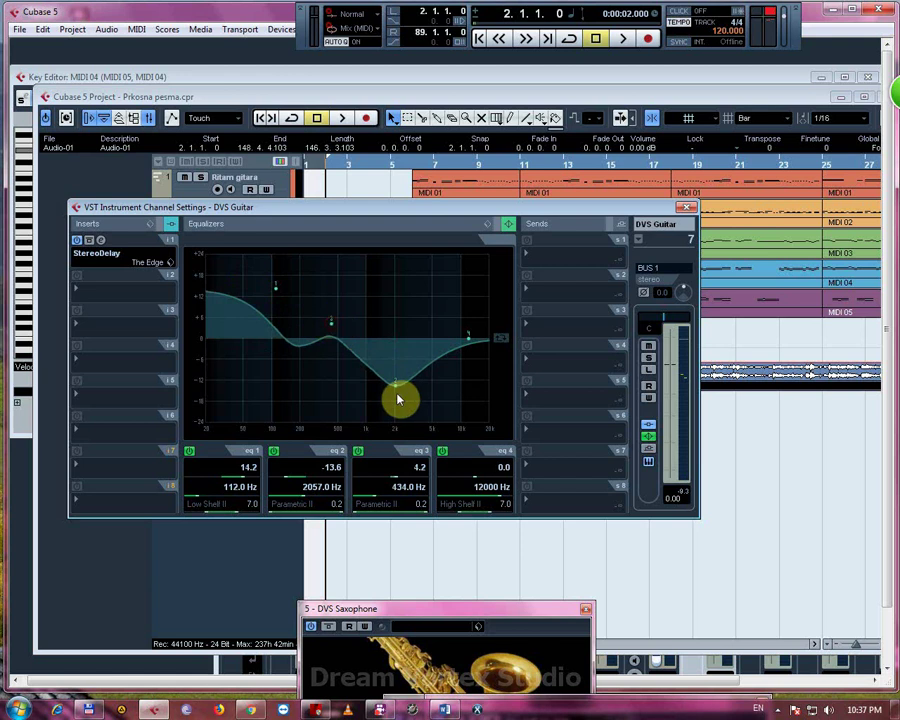
{"action": "mouse_move", "coordinate": [397, 387]}
{"action": "left_mouse_down"}
{"action": "mouse_move", "coordinate": [347, 388]}
{"action": "mouse_move", "coordinate": [411, 378]}
{"action": "left_mouse_up"}
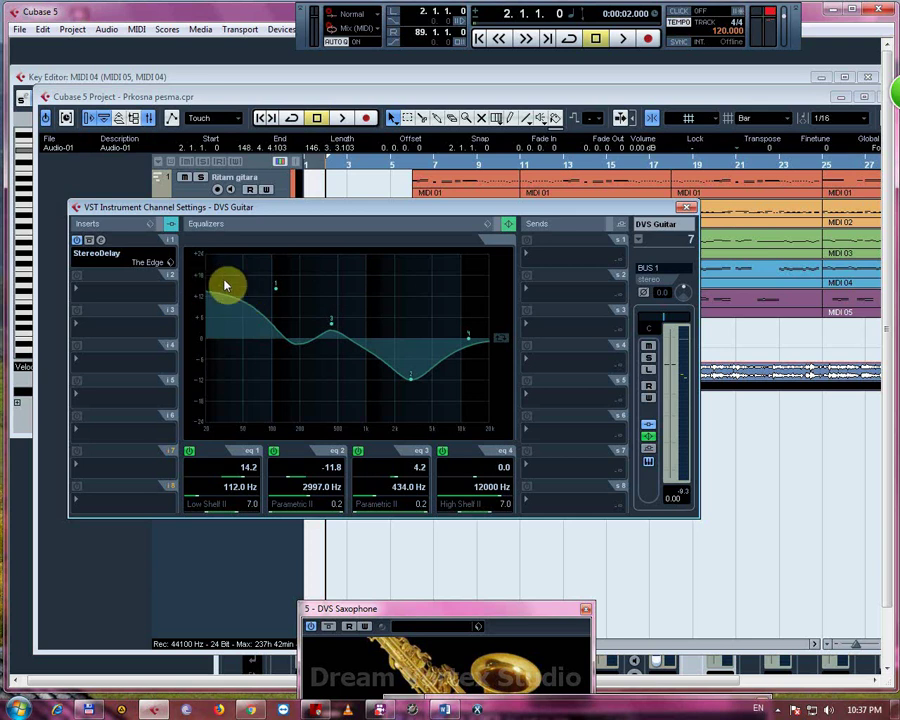
Add the Compressor effect to the second insert slot of the DVS Guitar channel and reposition its window
{"action": "left_click", "coordinate": [115, 296]}
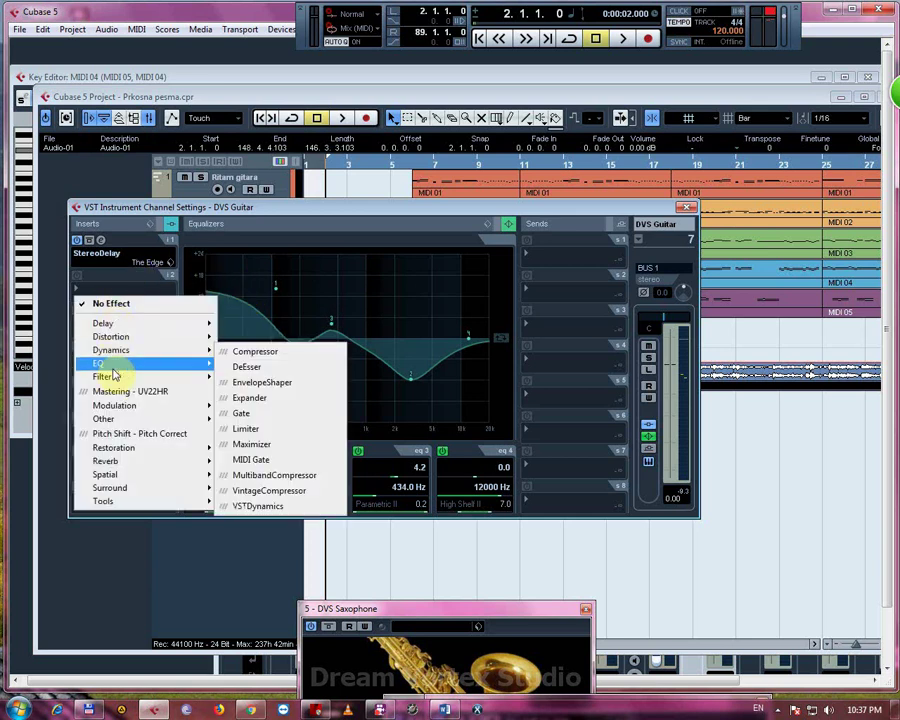
{"action": "mouse_move", "coordinate": [113, 352]}
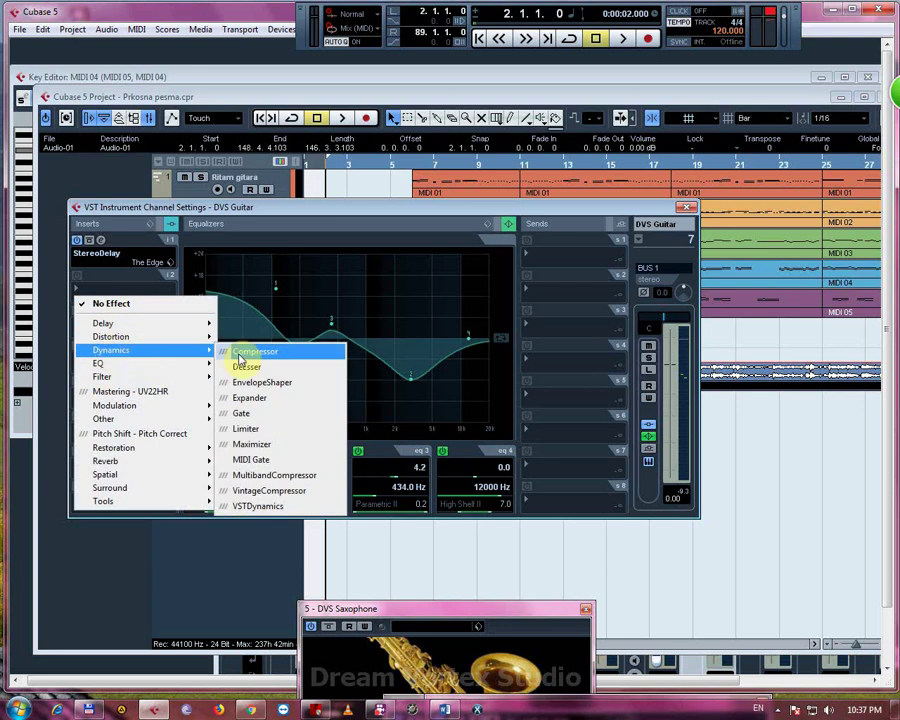
{"action": "left_click", "coordinate": [240, 353]}
{"action": "left_click_drag", "start_coordinate": [405, 392], "coordinate": [448, 385]}
Try the Backing Vocals, Ballad Piano and Brass Compression 3 presets in the Compressor, load Dance Master, and close the effect window
{"action": "left_click", "coordinate": [459, 401]}
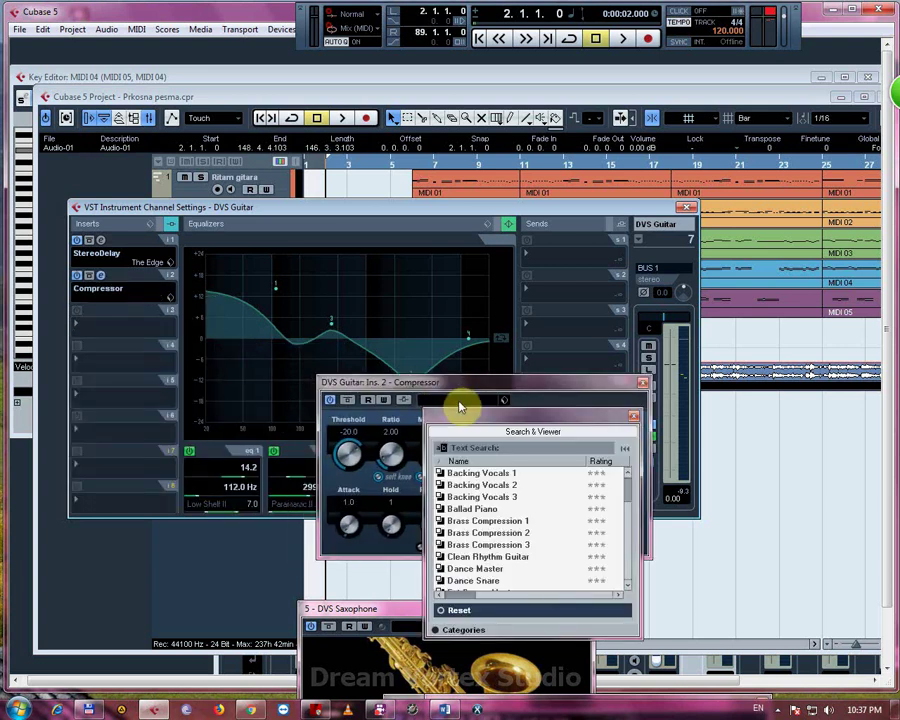
{"action": "left_click", "coordinate": [472, 474]}
{"action": "left_click", "coordinate": [468, 486]}
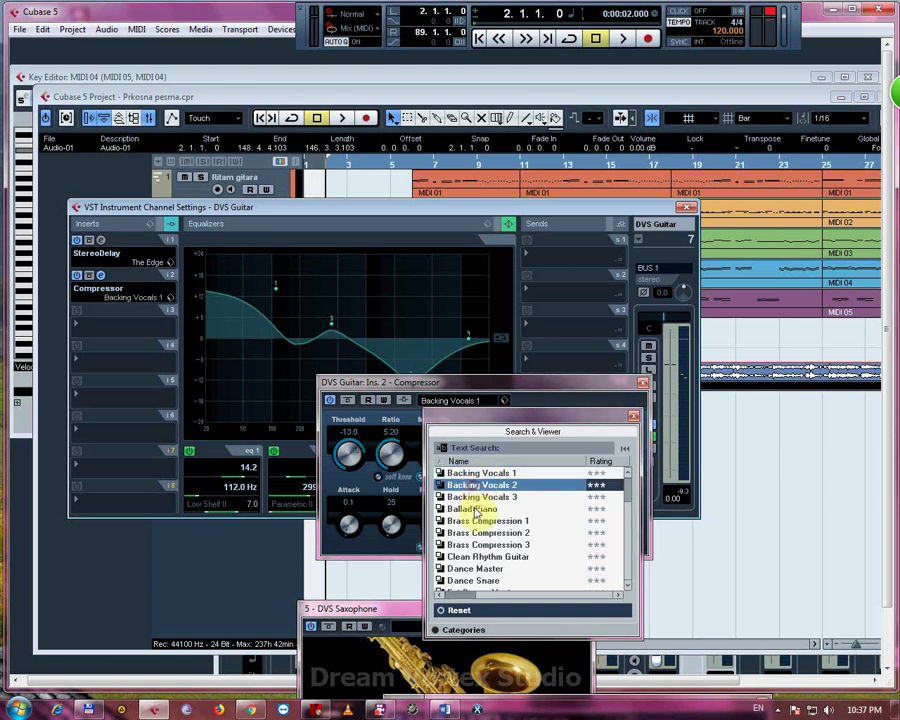
{"action": "left_click", "coordinate": [474, 509]}
{"action": "left_click", "coordinate": [486, 545]}
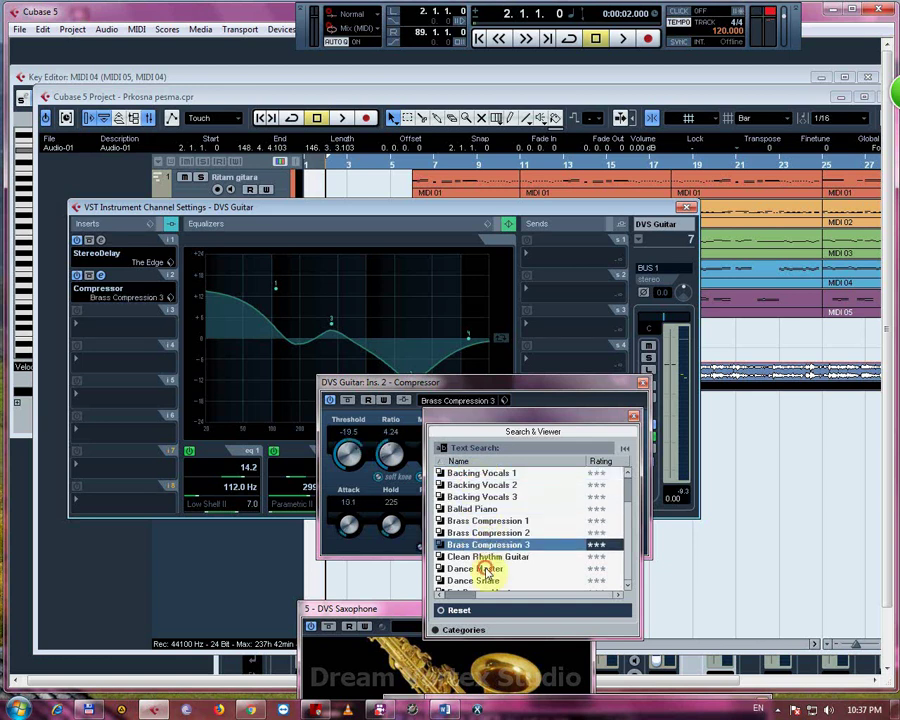
{"action": "left_click", "coordinate": [485, 569]}
{"action": "left_click", "coordinate": [632, 415]}
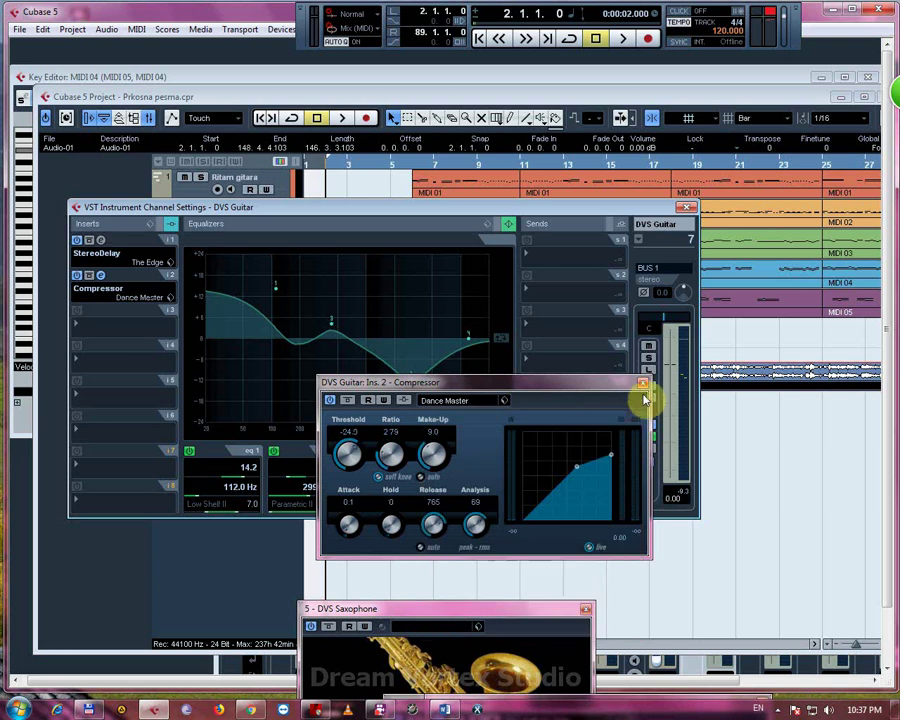
{"action": "left_click", "coordinate": [643, 386]}
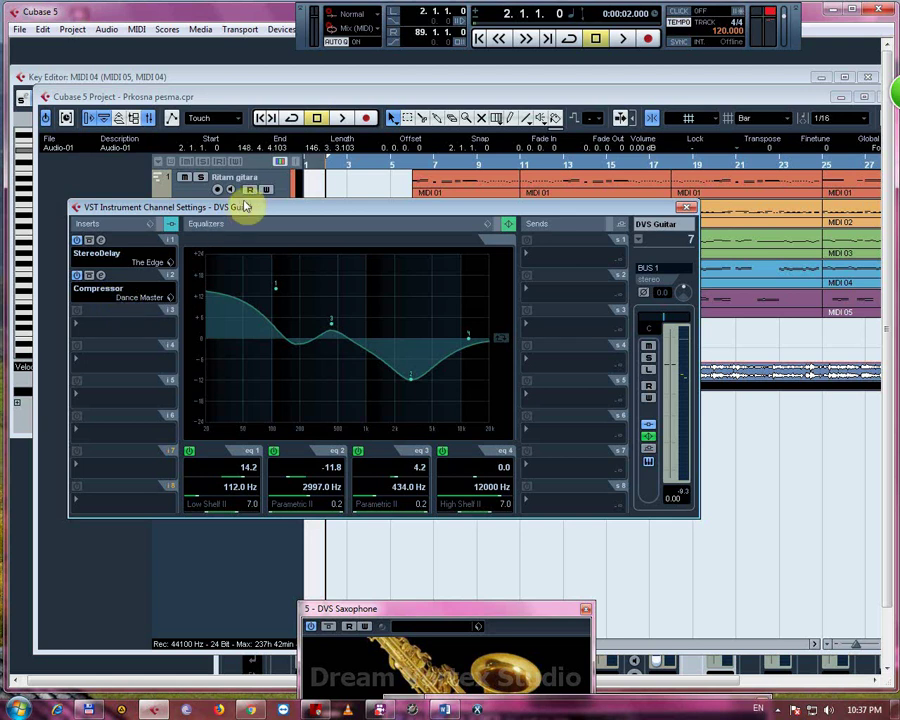
{"action": "left_click_drag", "start_coordinate": [245, 212], "coordinate": [368, 221]}
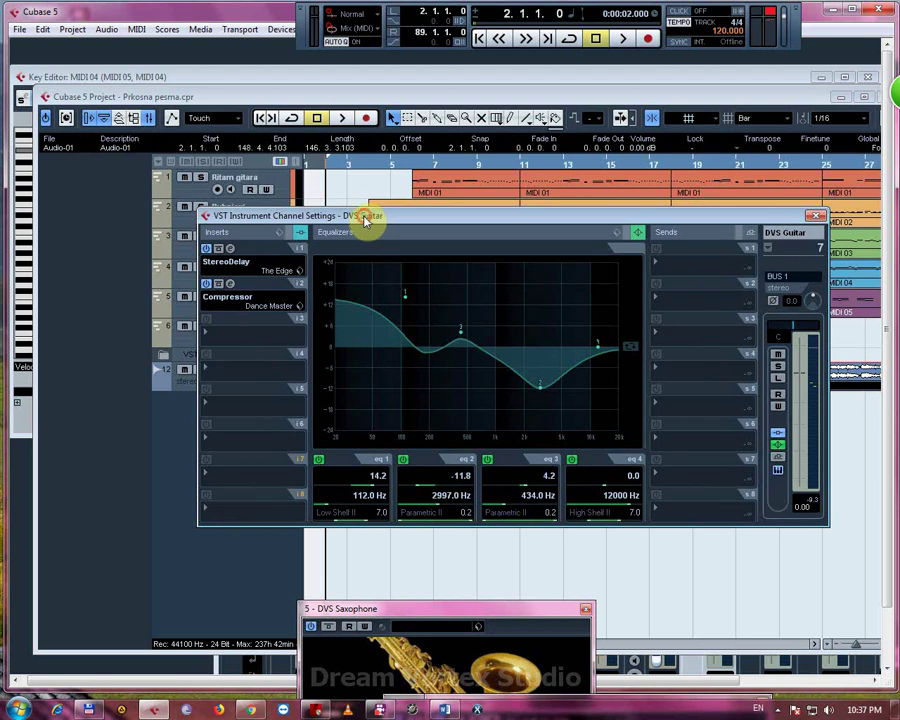
{"action": "left_click_drag", "start_coordinate": [368, 221], "coordinate": [265, 220]}
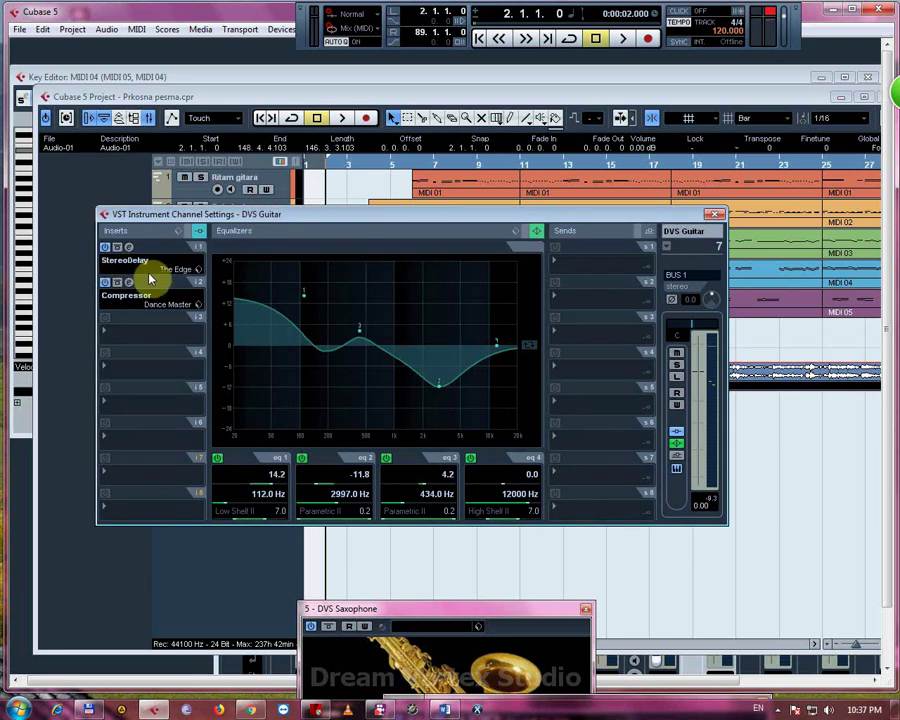
{"action": "left_click_drag", "start_coordinate": [510, 220], "coordinate": [566, 272]}
{"action": "left_click_drag", "start_coordinate": [463, 273], "coordinate": [462, 220]}
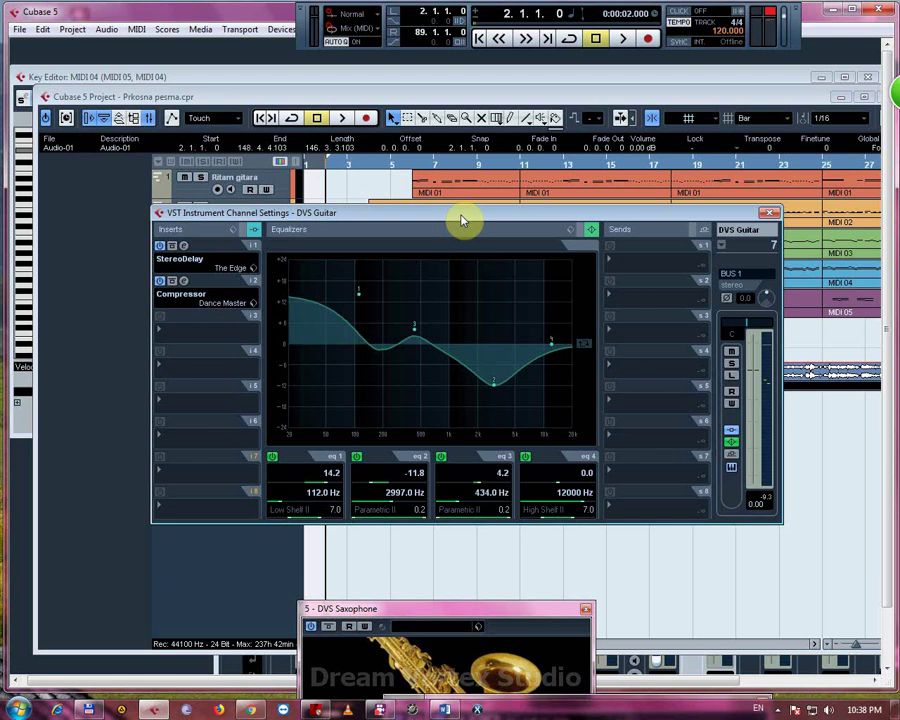
{"action": "left_click_drag", "start_coordinate": [455, 222], "coordinate": [438, 270]}
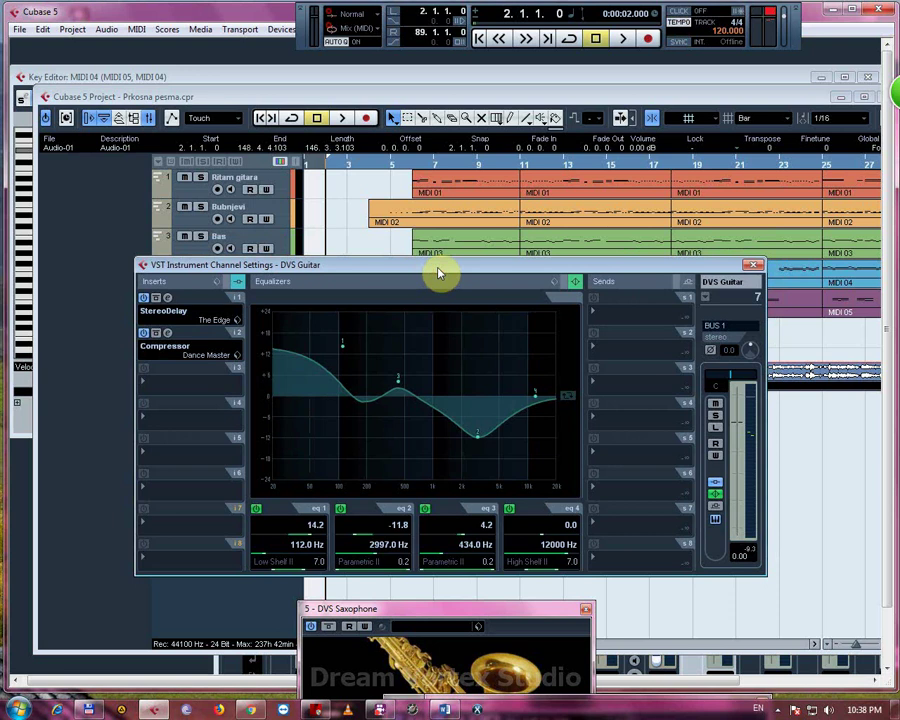
Remove StereoDelay and Compressor from the DVS Guitar inserts, discarding their changes, and close the channel settings
{"action": "left_click", "coordinate": [183, 321]}
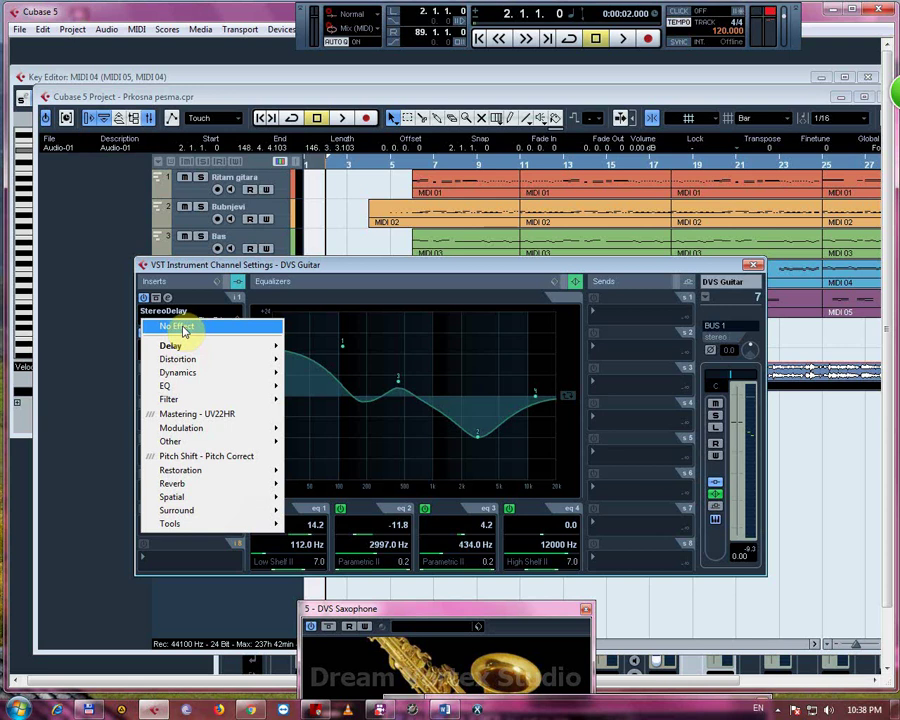
{"action": "left_click", "coordinate": [183, 329]}
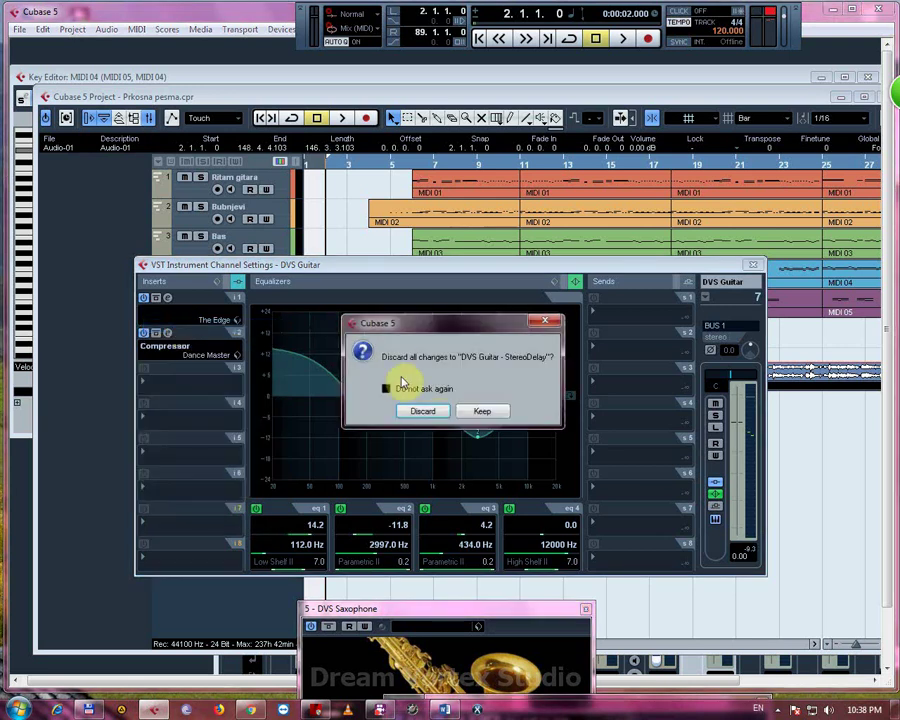
{"action": "left_click", "coordinate": [426, 411]}
{"action": "left_click", "coordinate": [187, 355]}
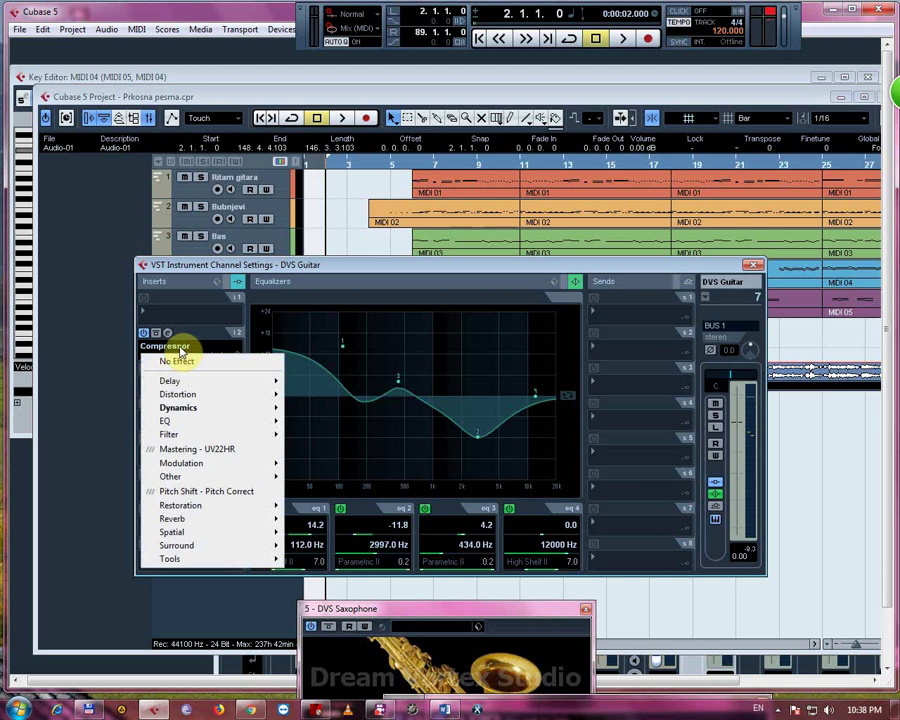
{"action": "left_click", "coordinate": [176, 364]}
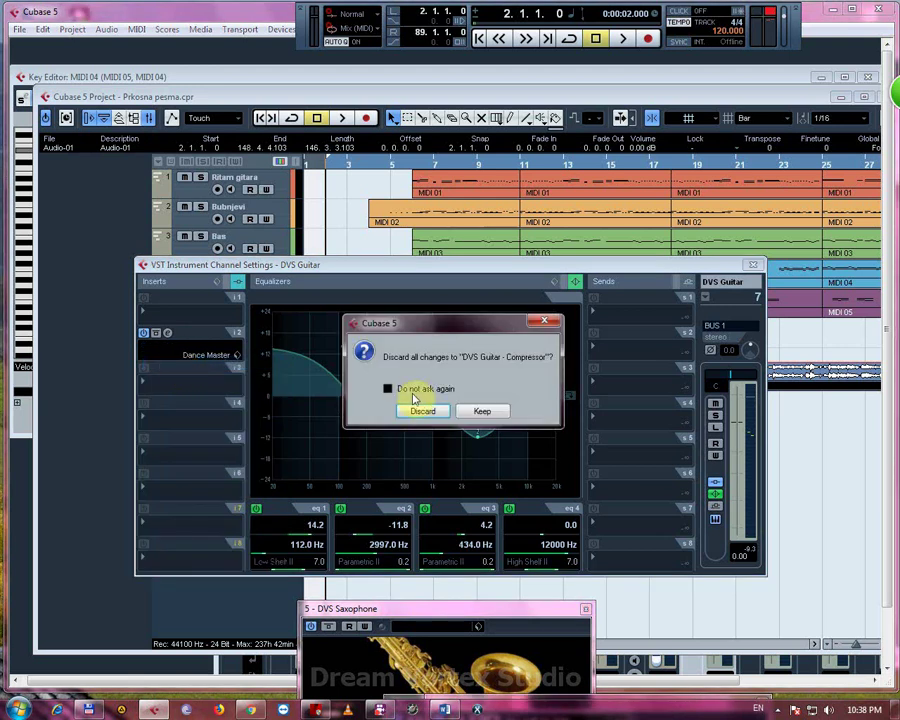
{"action": "left_click", "coordinate": [424, 412]}
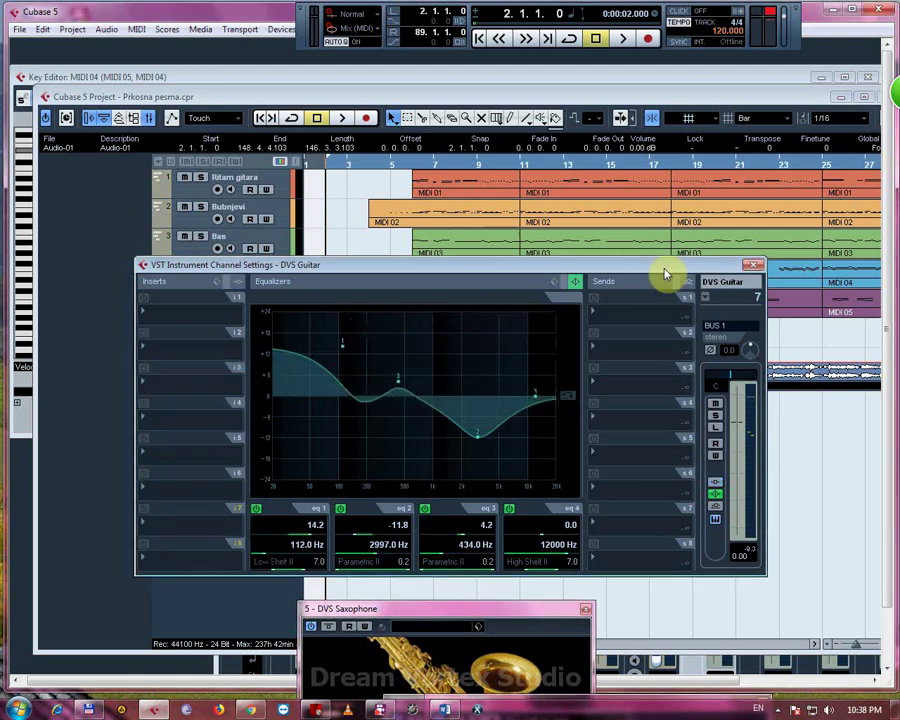
{"action": "left_click", "coordinate": [752, 265]}
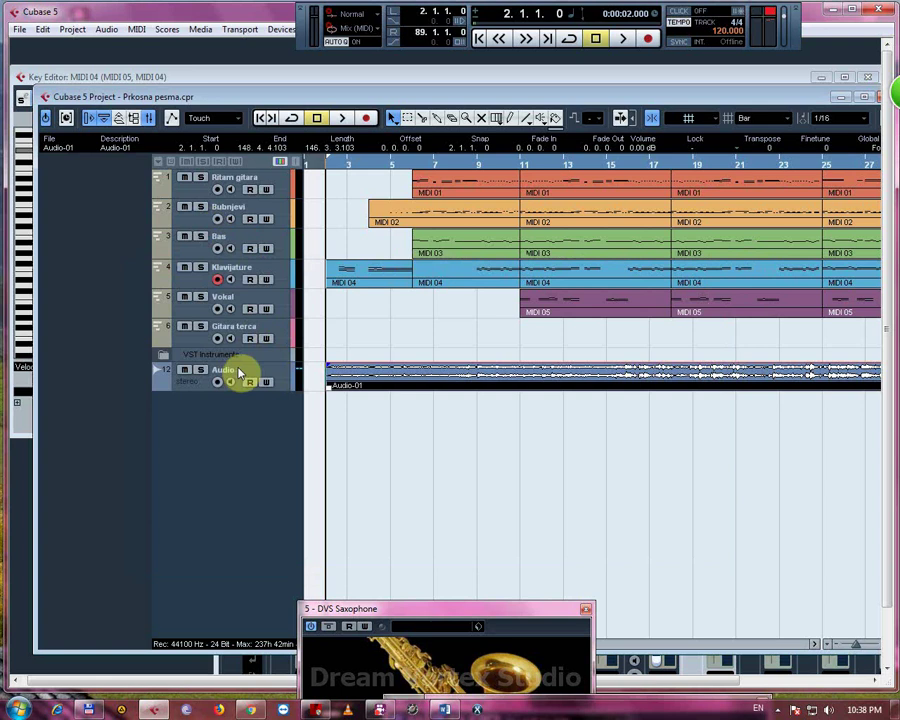
Inspect the Bubnjevi, Ritam gitara, Bas and Klavijature tracks and view the Klavijature instrument's channel settings
{"action": "left_click", "coordinate": [236, 207]}
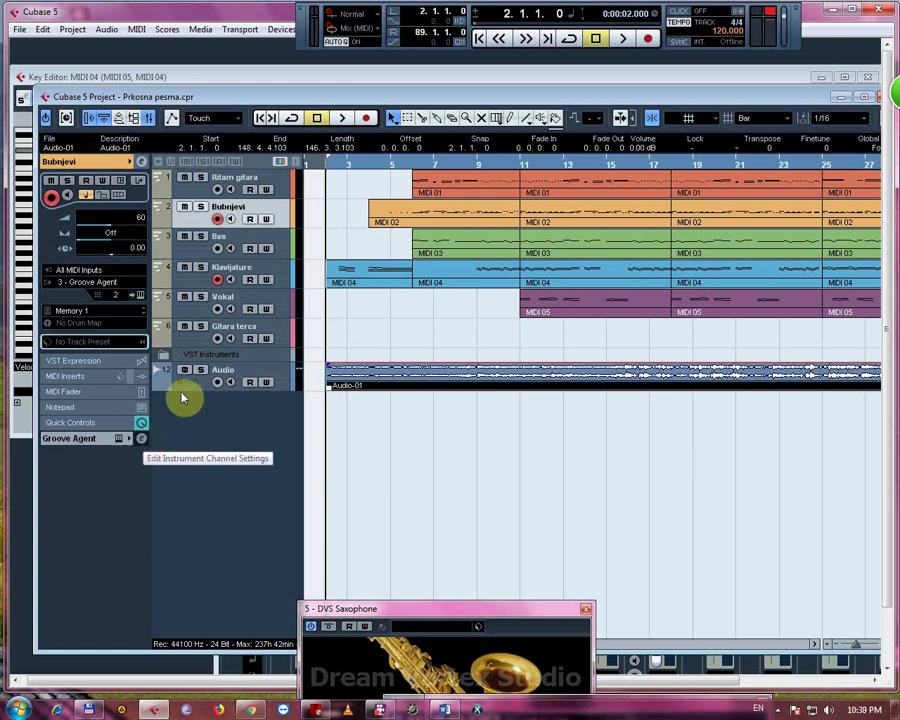
{"action": "left_click", "coordinate": [237, 182]}
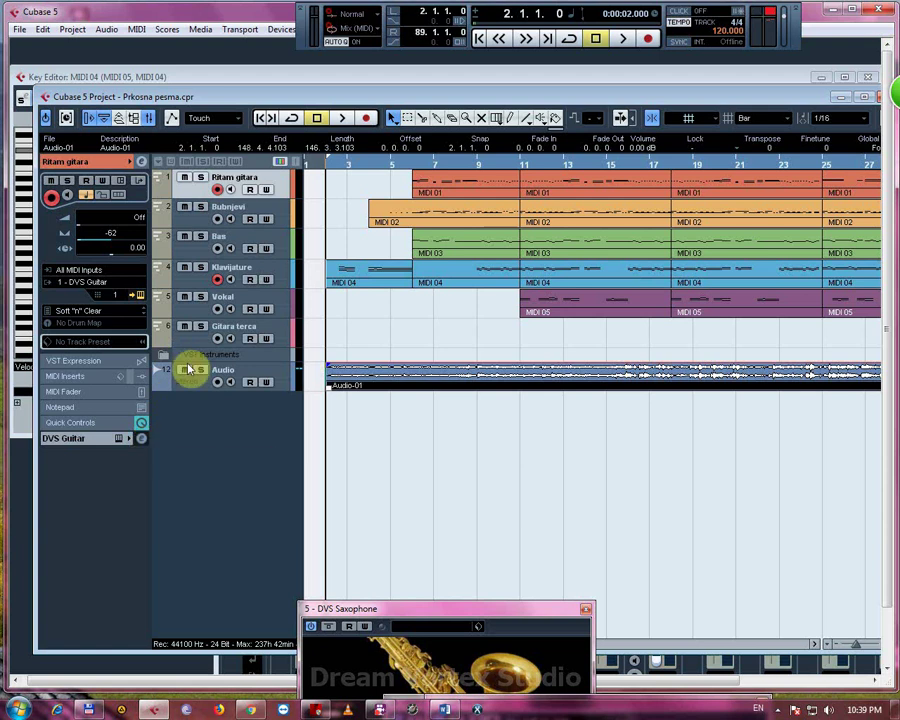
{"action": "left_click", "coordinate": [237, 210]}
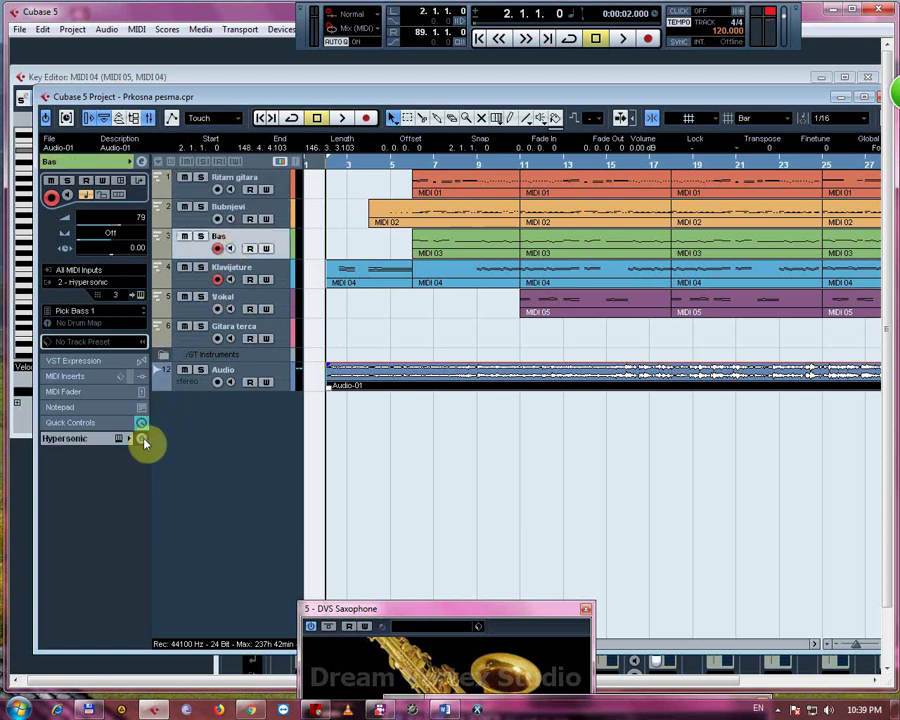
{"action": "left_click", "coordinate": [240, 267]}
{"action": "left_click", "coordinate": [141, 438]}
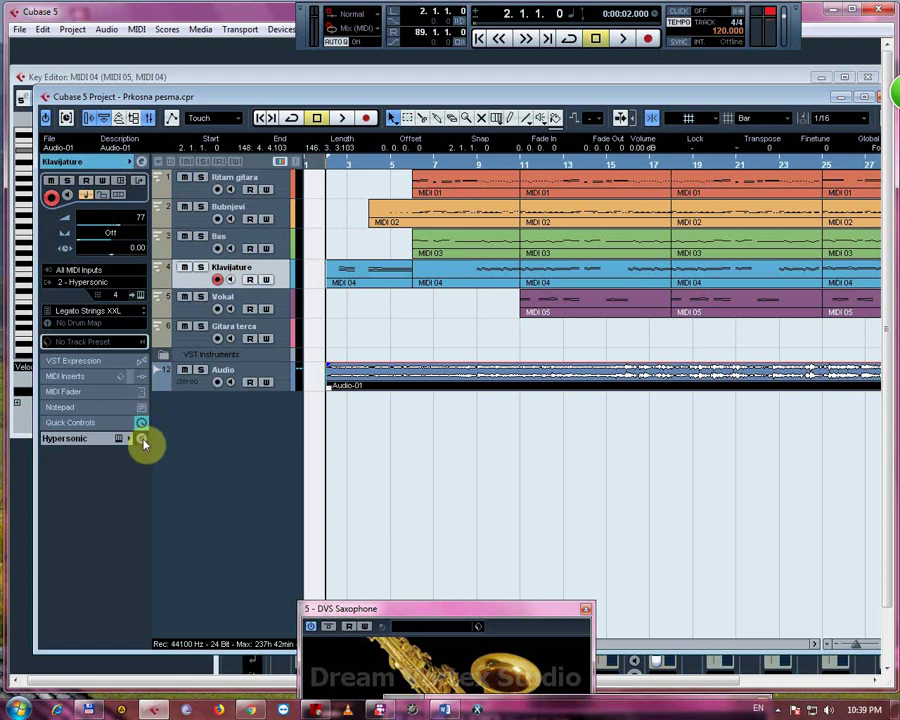
{"action": "left_click", "coordinate": [755, 266]}
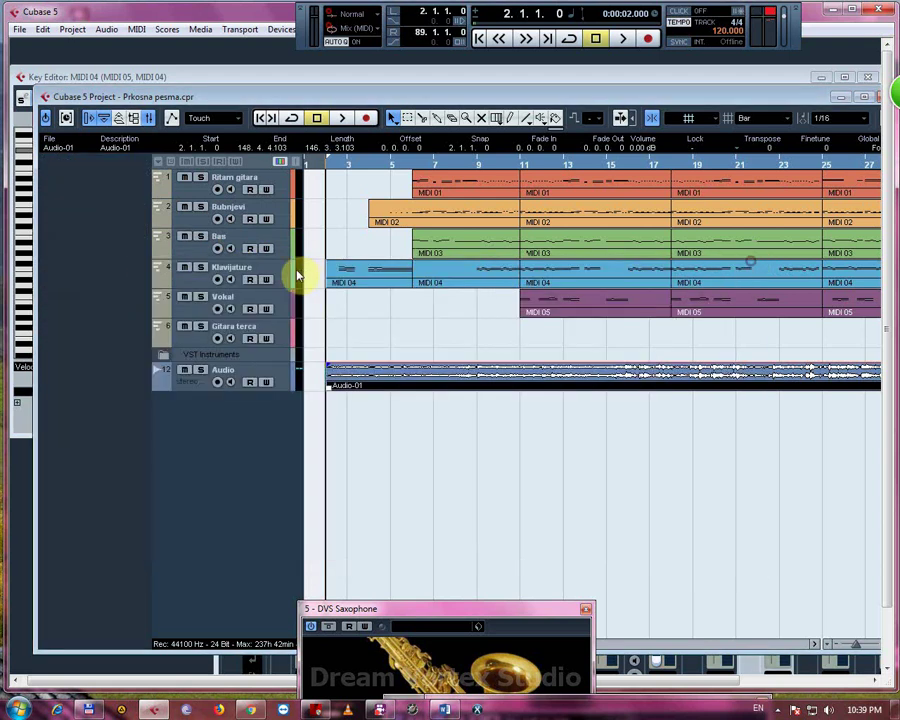
Select the Audio track and browse the effect categories available for its first insert slot without choosing one
{"action": "left_click", "coordinate": [227, 373]}
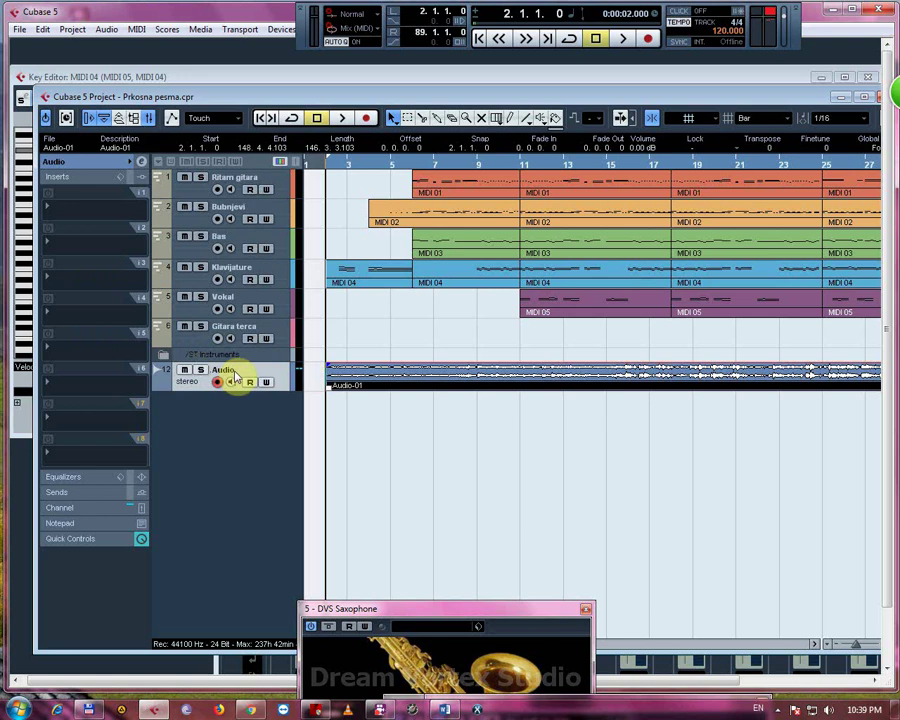
{"action": "left_click", "coordinate": [76, 214]}
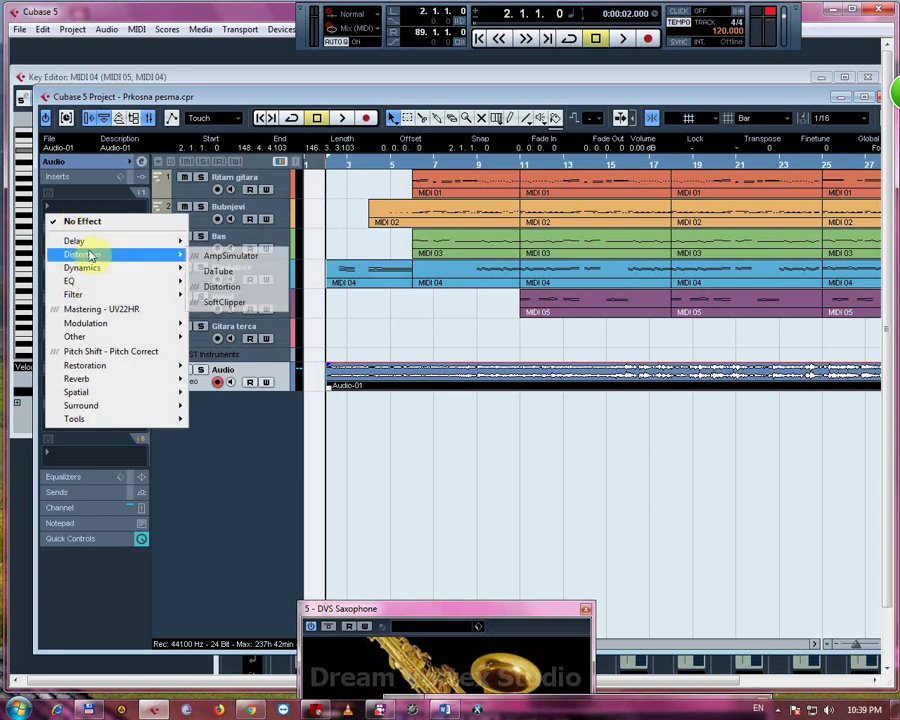
{"action": "mouse_move", "coordinate": [95, 368]}
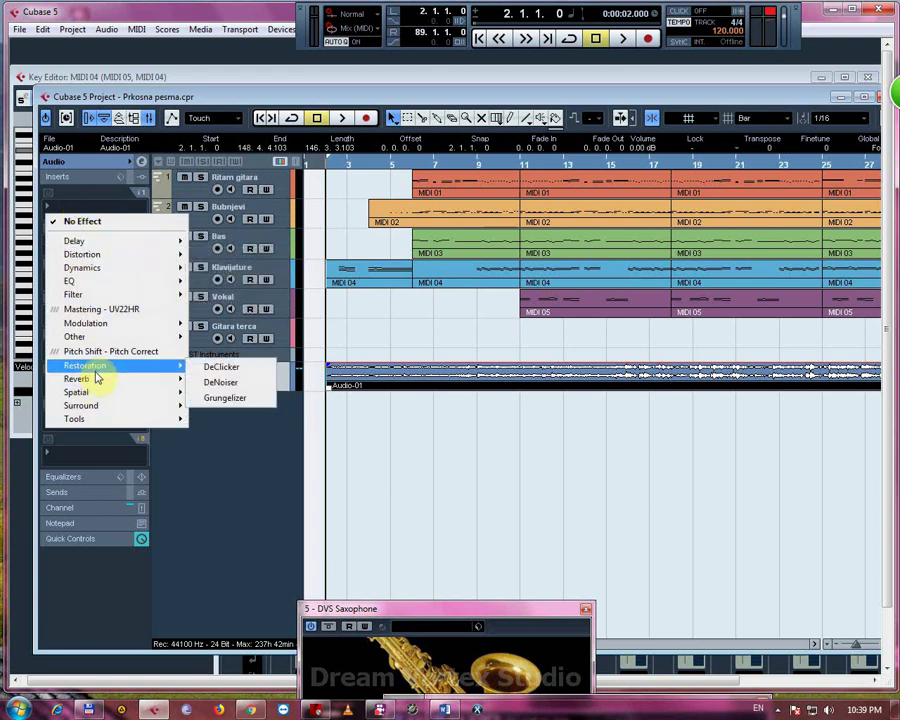
{"action": "mouse_move", "coordinate": [104, 281]}
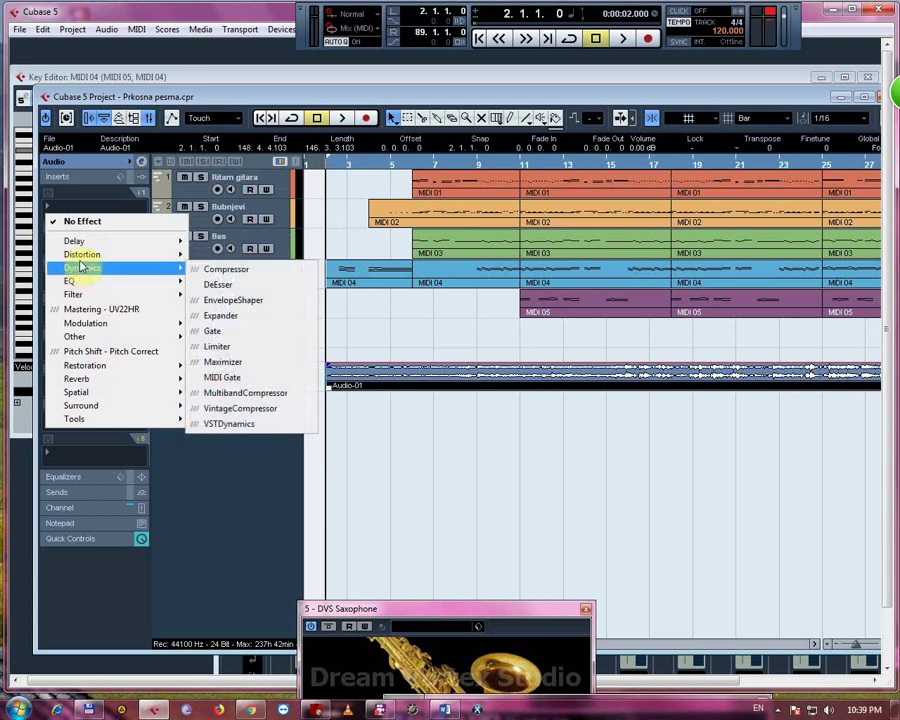
{"action": "left_click", "coordinate": [227, 434]}
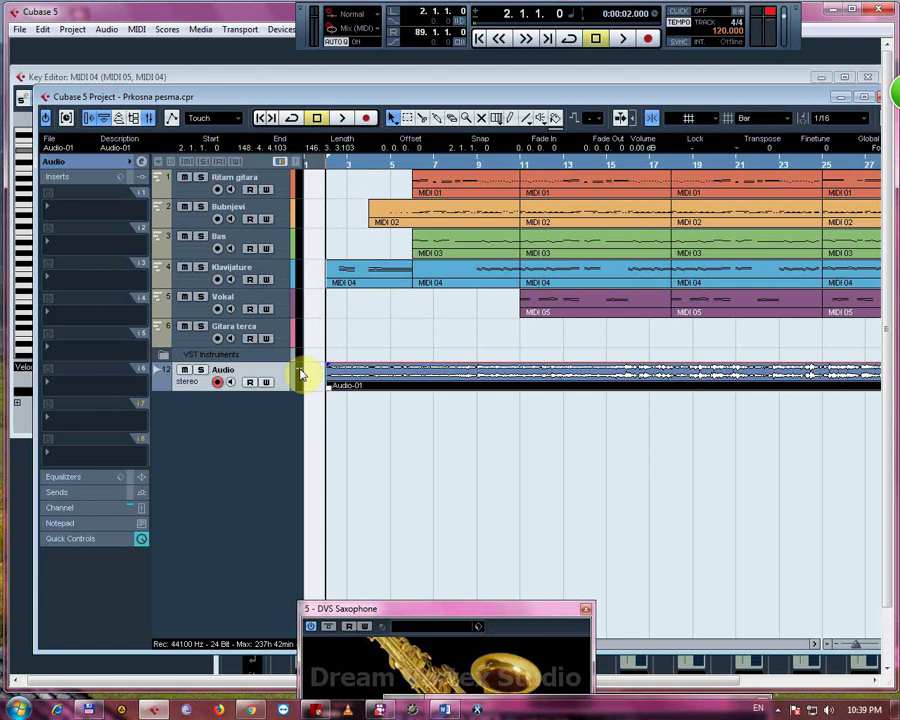
Bring the DVS Saxophone instrument window into view and close it
{"action": "left_click", "coordinate": [398, 612]}
{"action": "left_click_drag", "start_coordinate": [398, 615], "coordinate": [406, 487]}
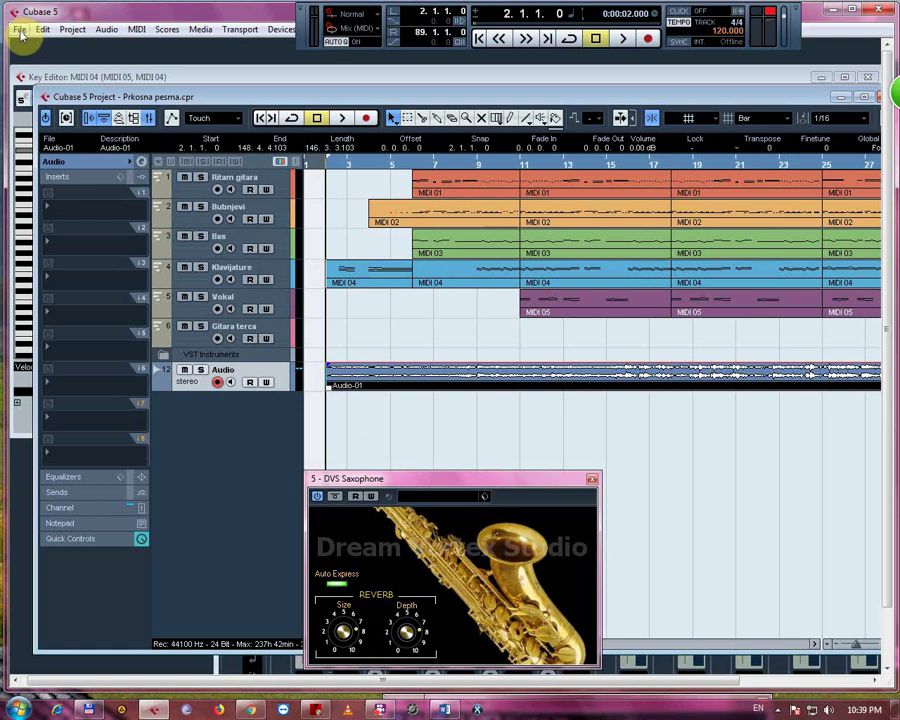
{"action": "left_click", "coordinate": [591, 479]}
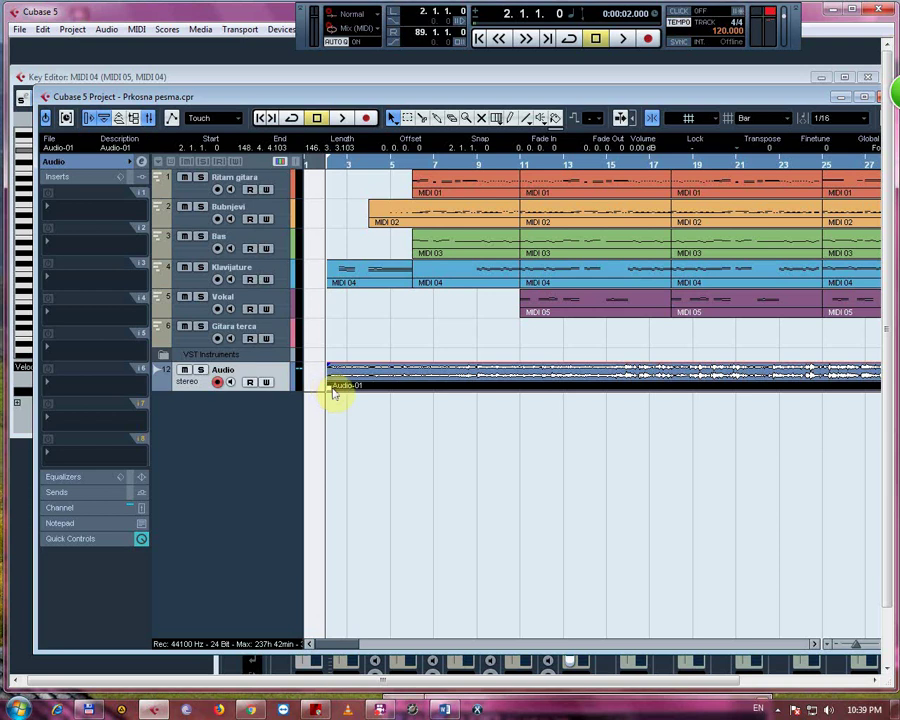
Delete the Audio-01 clip from the Audio track
{"action": "right_click", "coordinate": [395, 389]}
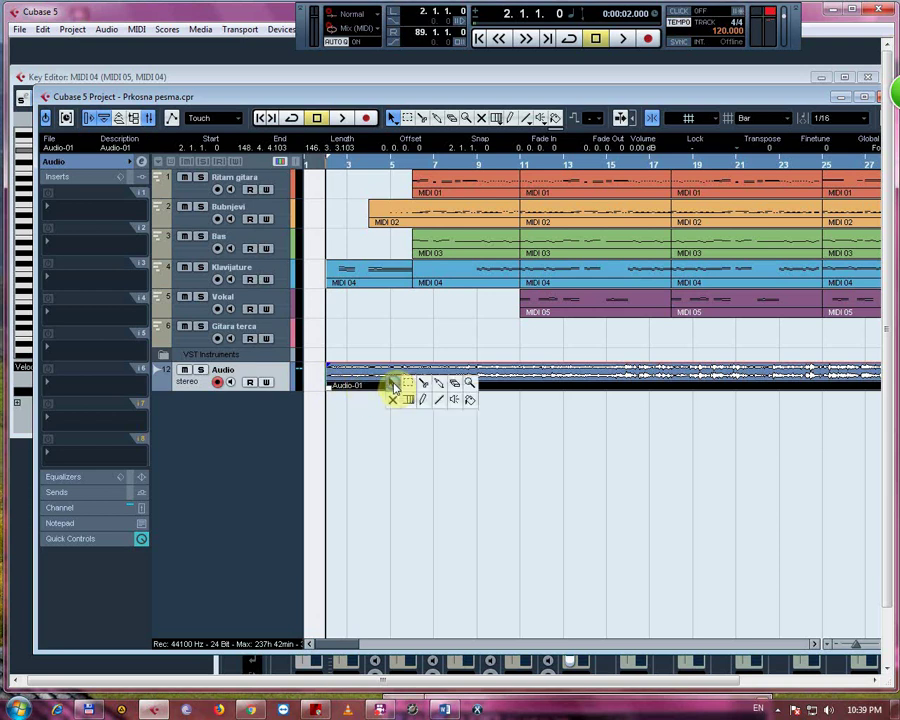
{"action": "left_click", "coordinate": [394, 389]}
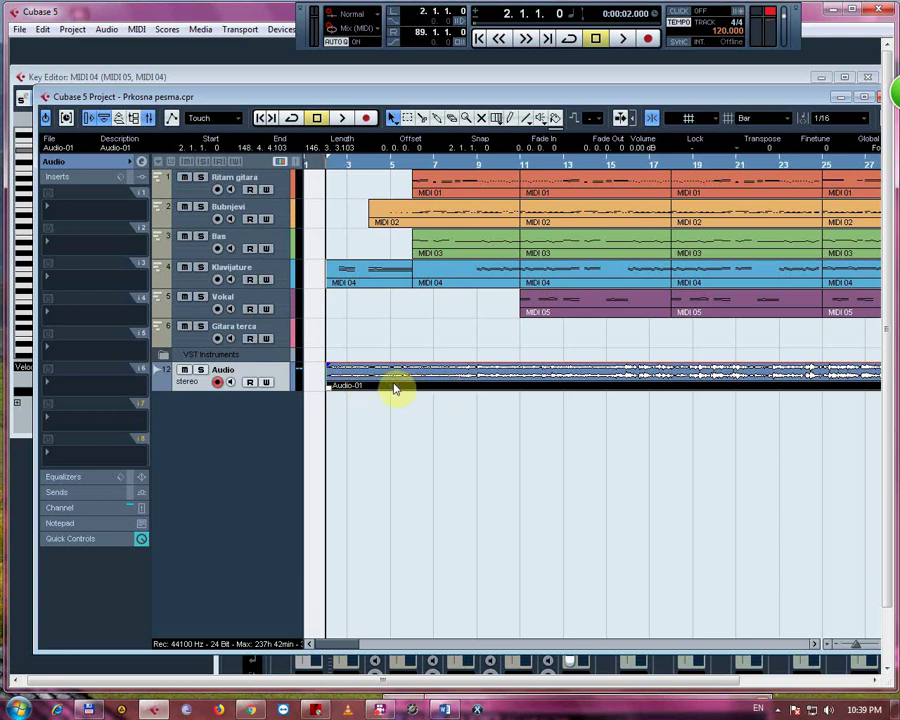
{"action": "key", "text": "Delete"}
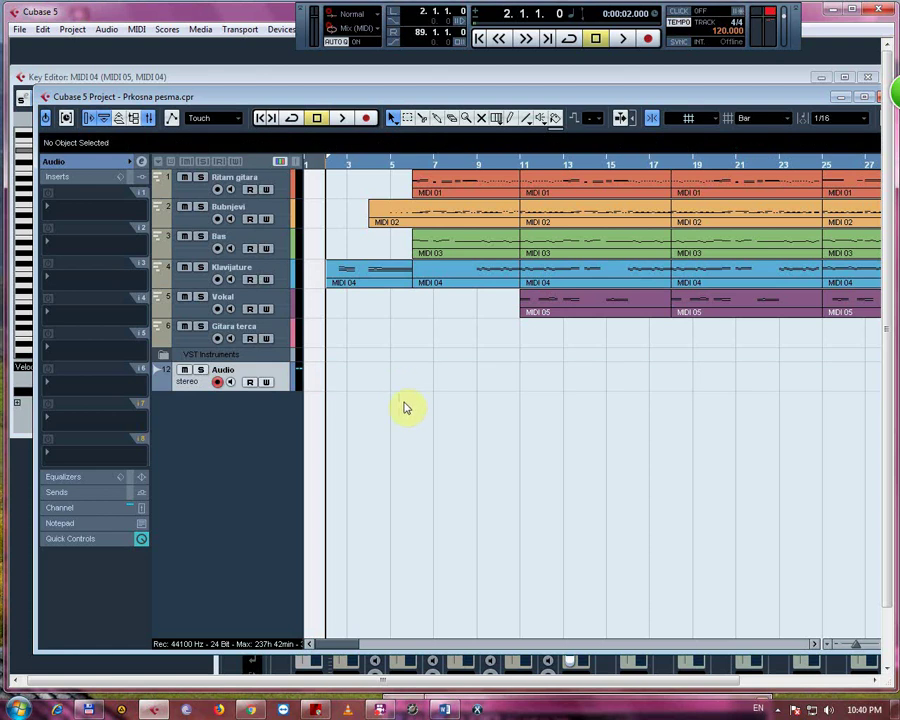
Open the audio mixdown export settings, view the available file formats, and close the dialog without exporting
{"action": "left_click_drag", "start_coordinate": [343, 646], "coordinate": [338, 645]}
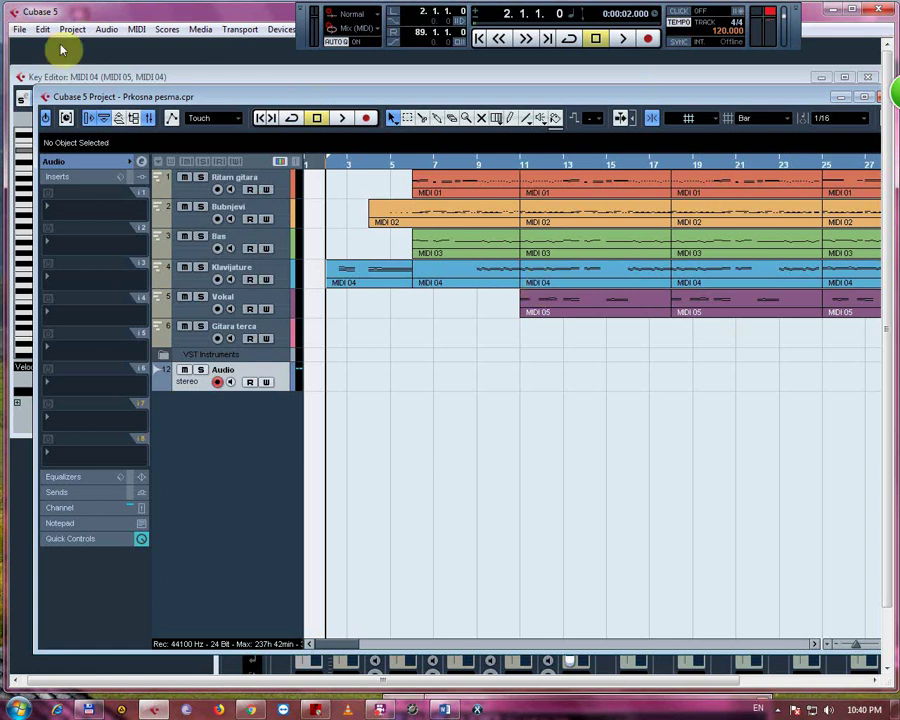
{"action": "left_click", "coordinate": [18, 30]}
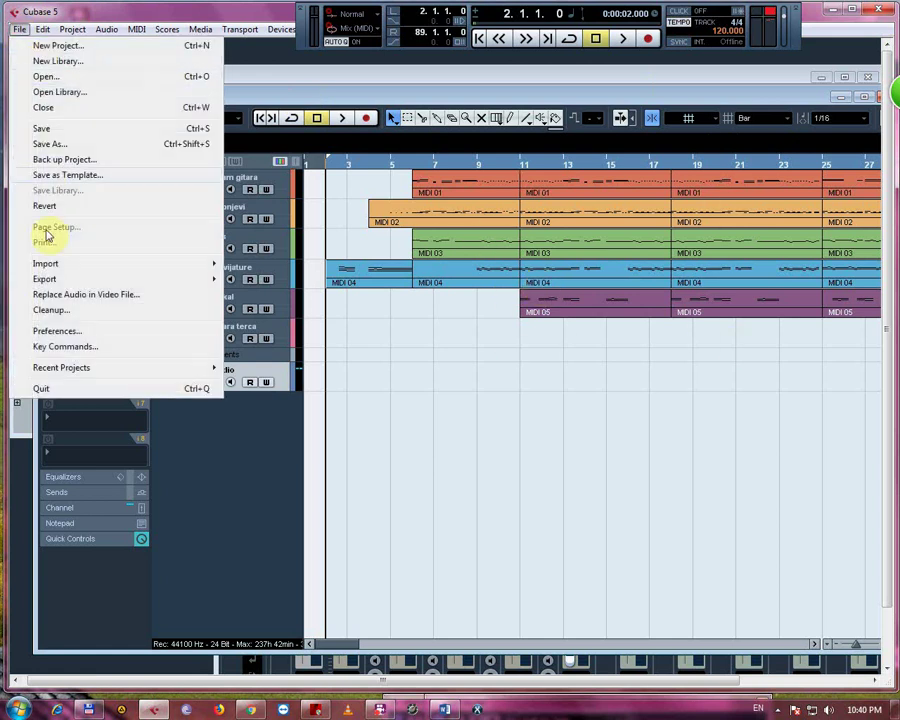
{"action": "mouse_move", "coordinate": [52, 270]}
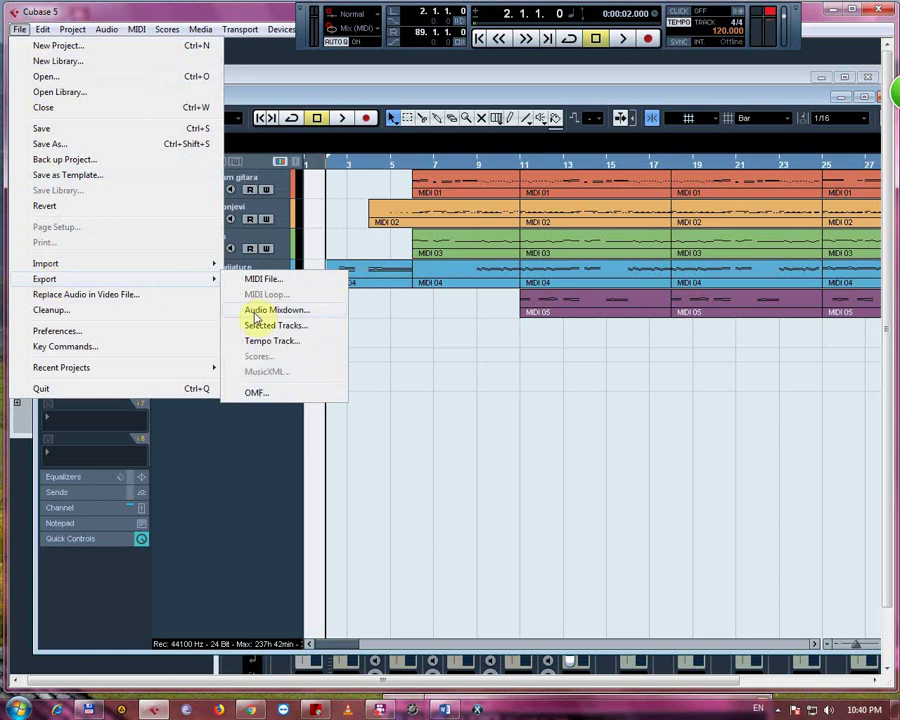
{"action": "left_click", "coordinate": [258, 316]}
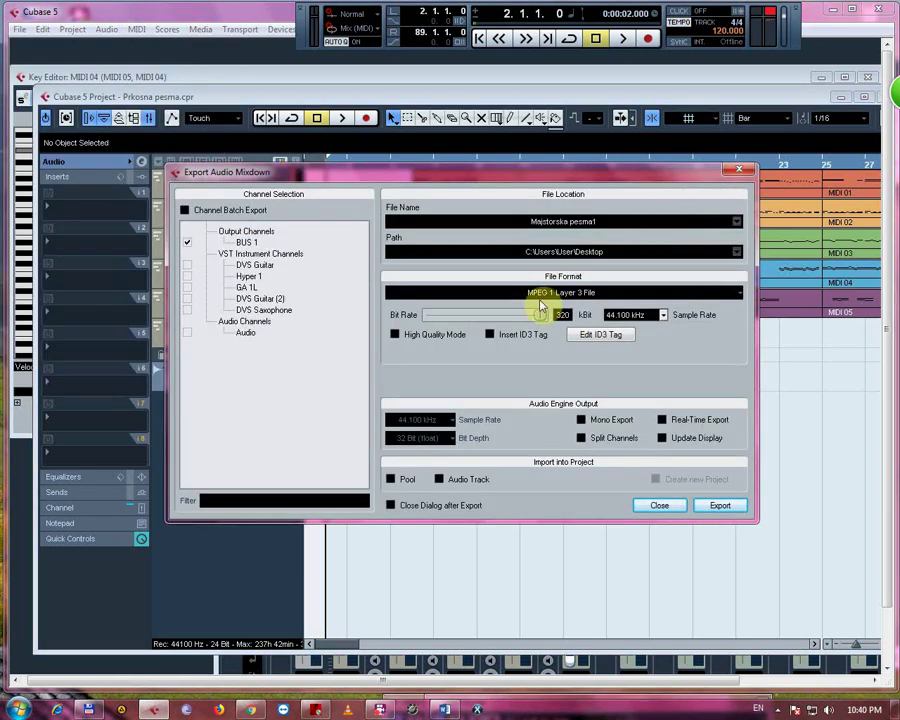
{"action": "left_click", "coordinate": [631, 296]}
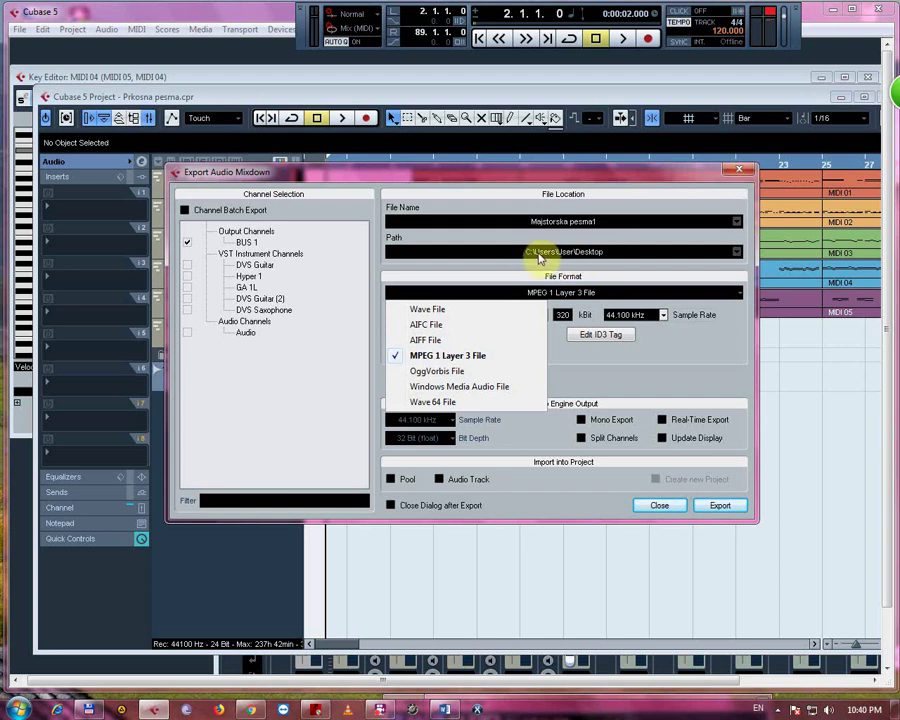
{"action": "left_click", "coordinate": [744, 177]}
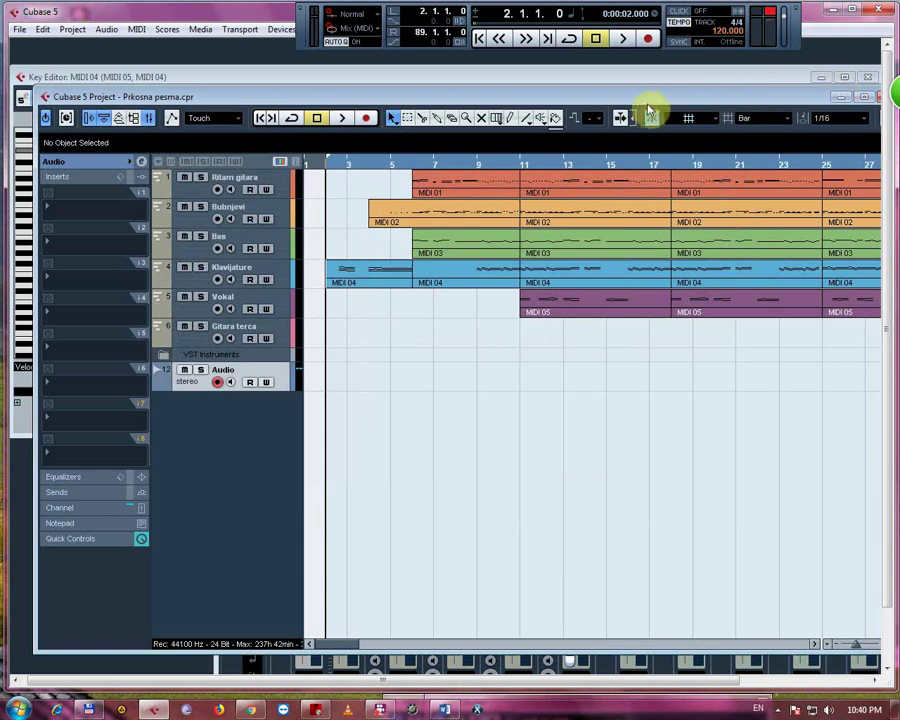
Switch to Sony Sound Forge, dismiss its Save As dialog without saving, and close the Sound 1.wav file
{"action": "left_click_drag", "start_coordinate": [636, 96], "coordinate": [616, 82]}
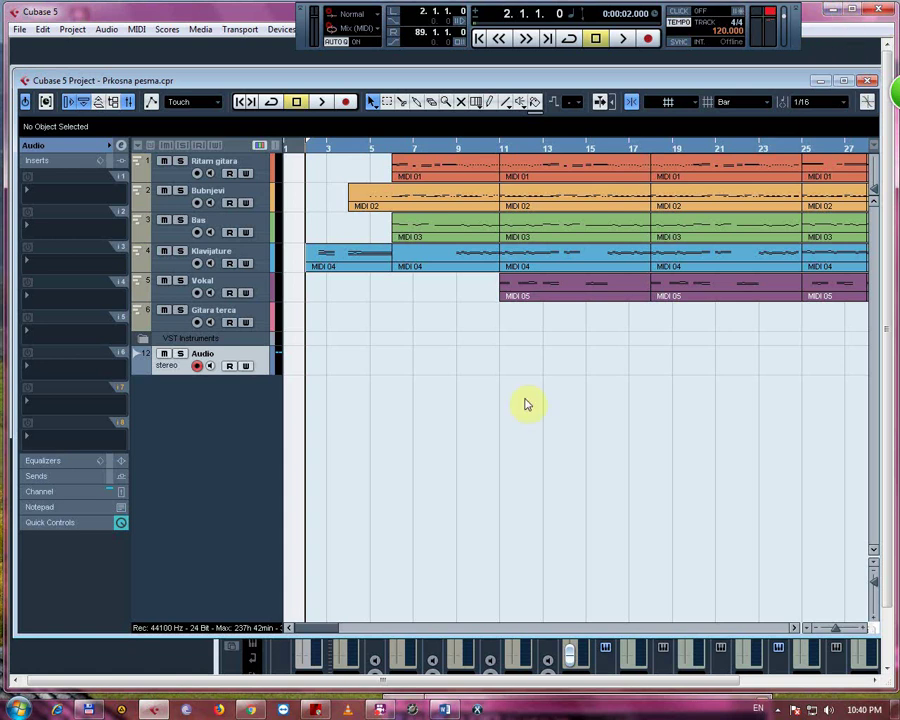
{"action": "left_click", "coordinate": [316, 711]}
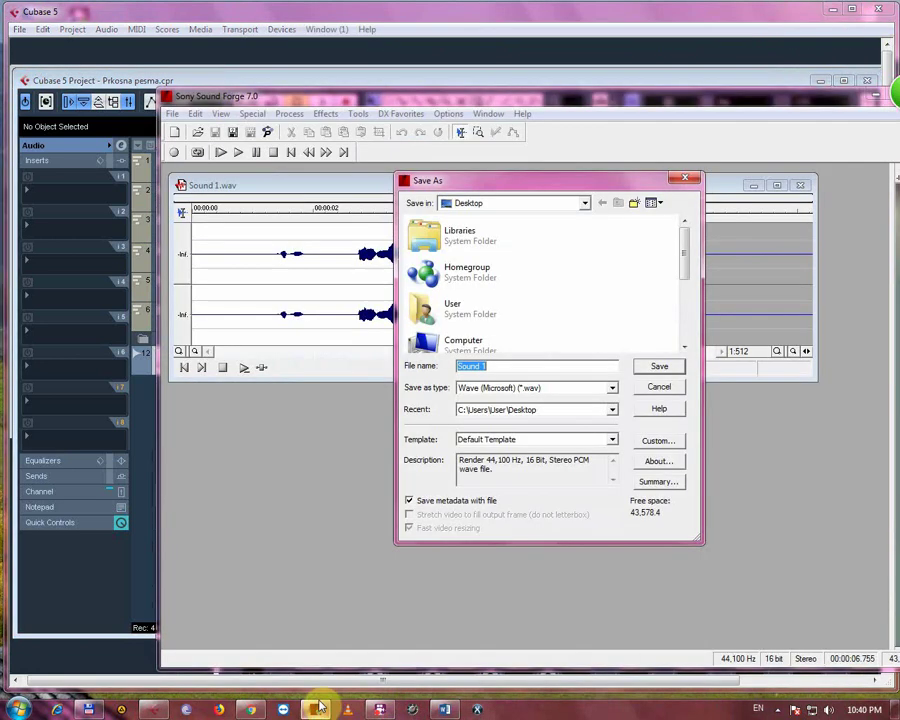
{"action": "left_click", "coordinate": [686, 182]}
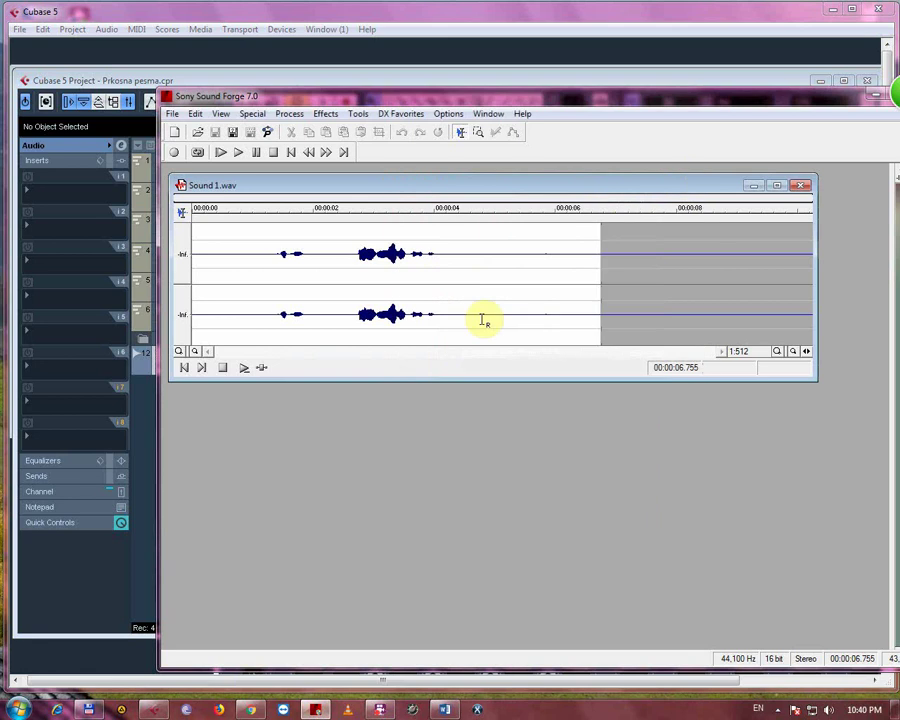
{"action": "left_click", "coordinate": [801, 188]}
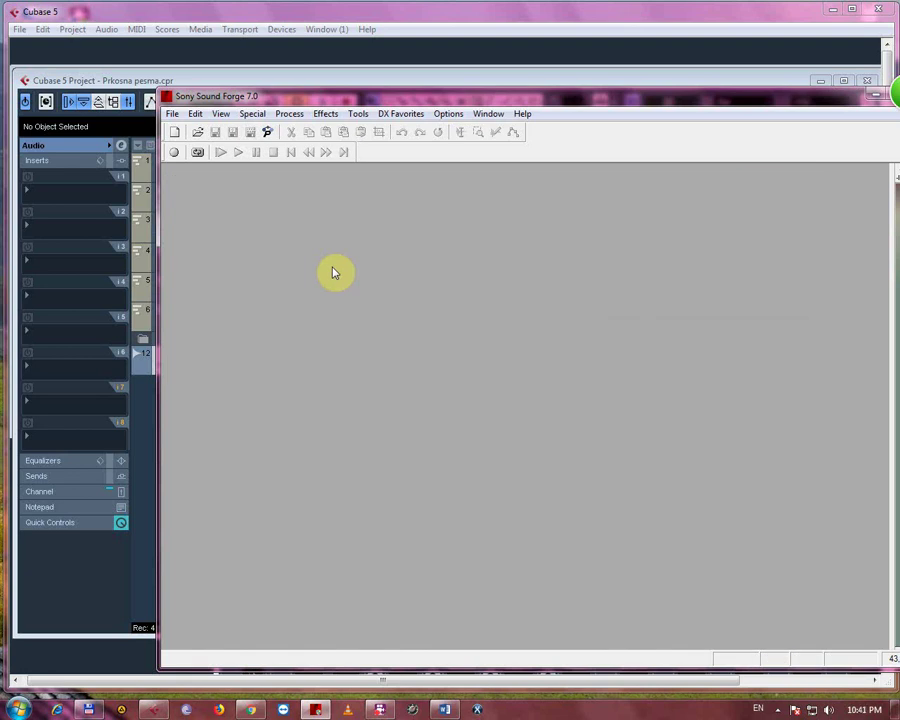
View Sound Forge's list of audio effects and close the program to return to the Cubase project
{"action": "left_click", "coordinate": [326, 114]}
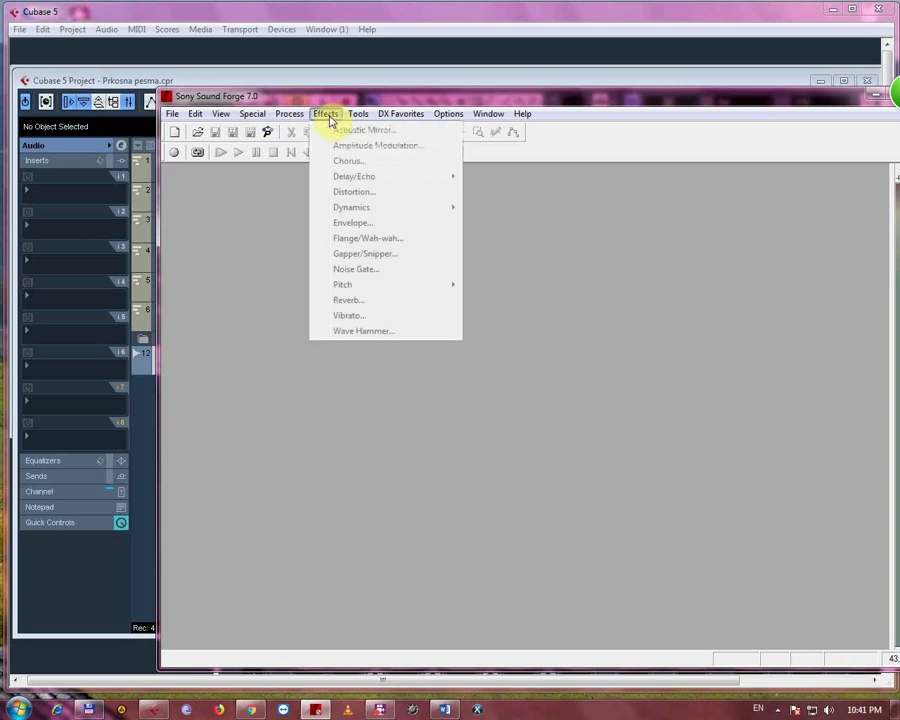
{"action": "left_click", "coordinate": [268, 238]}
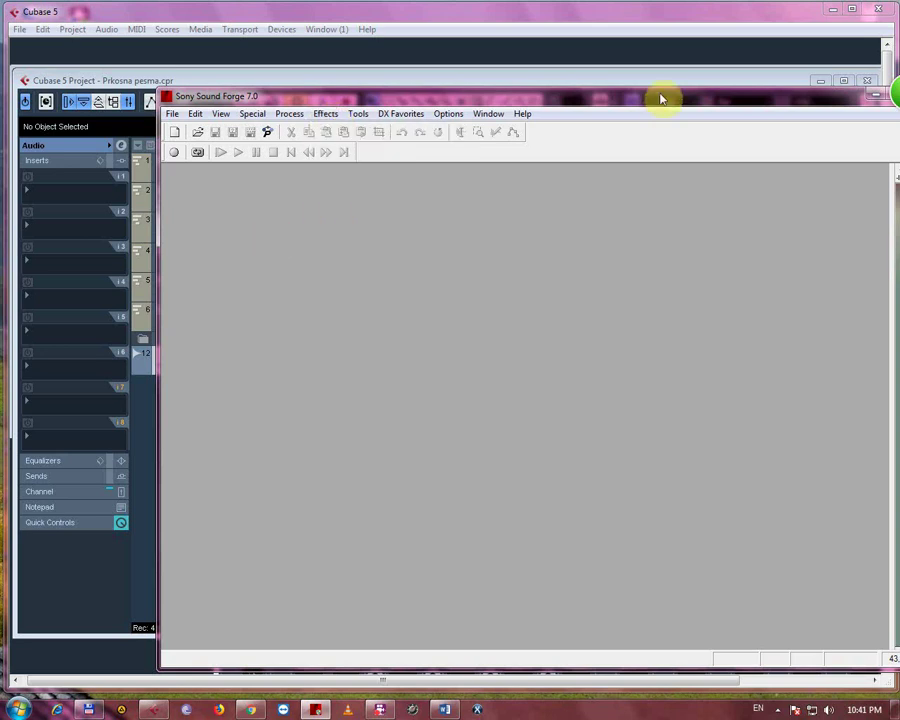
{"action": "left_click_drag", "start_coordinate": [649, 104], "coordinate": [556, 68]}
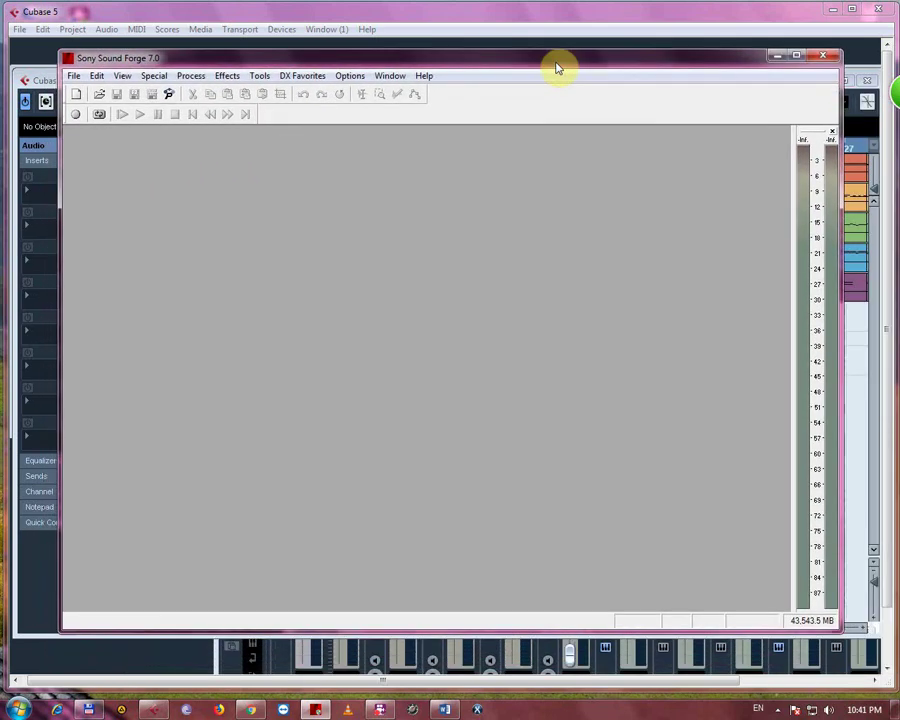
{"action": "left_click", "coordinate": [818, 56]}
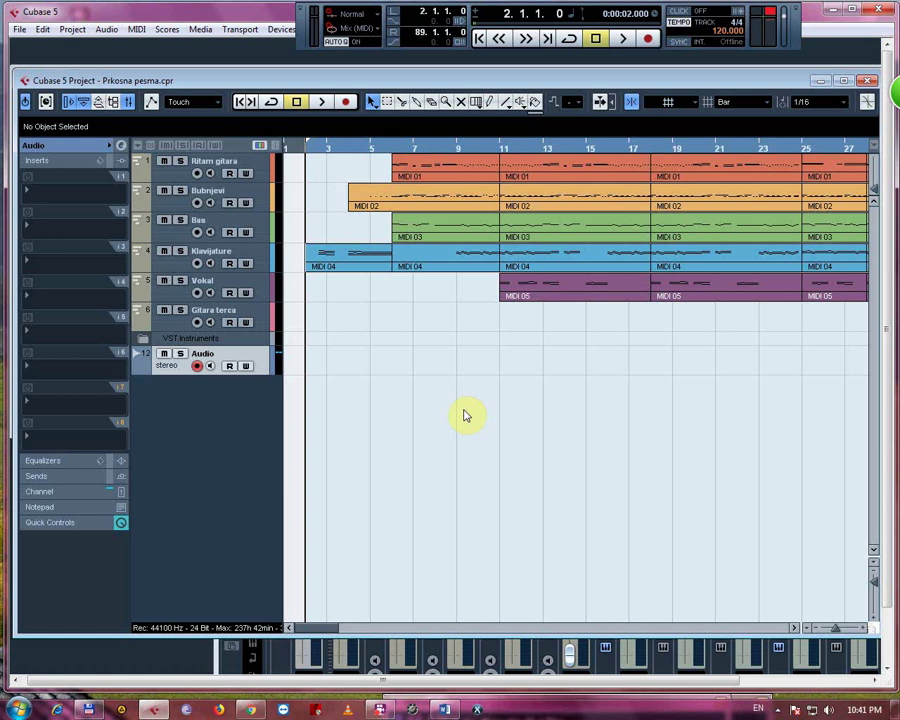
Trim the start of the second MIDI 04 clip on the Klavijature track to bar 8 and deselect it
{"action": "left_click", "coordinate": [403, 267]}
{"action": "left_click_drag", "start_coordinate": [394, 267], "coordinate": [436, 265]}
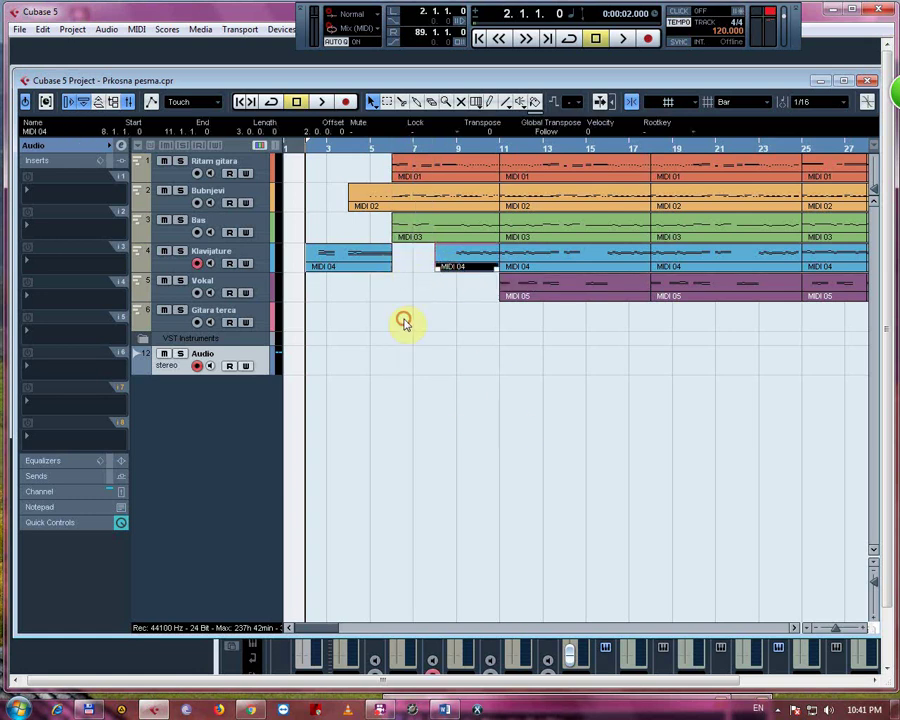
{"action": "left_click", "coordinate": [405, 324]}
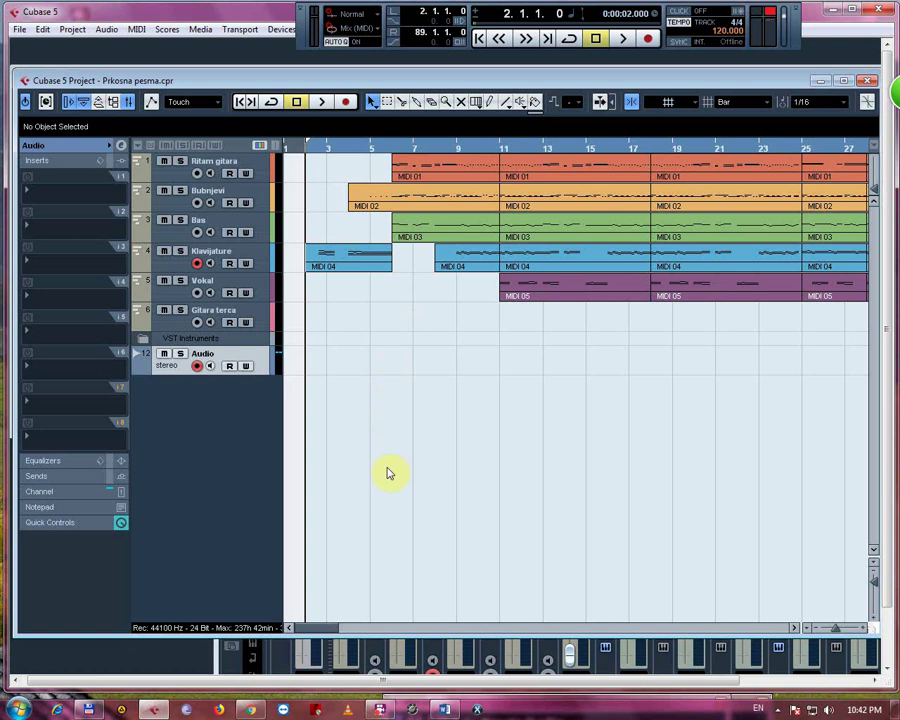
Play the project and browse the first insert slot's effects in the Ritam gitara instrument's channel settings without choosing one
{"action": "mouse_move", "coordinate": [314, 629]}
{"action": "left_mouse_down"}
{"action": "mouse_move", "coordinate": [376, 635]}
{"action": "mouse_move", "coordinate": [310, 627]}
{"action": "left_mouse_up"}
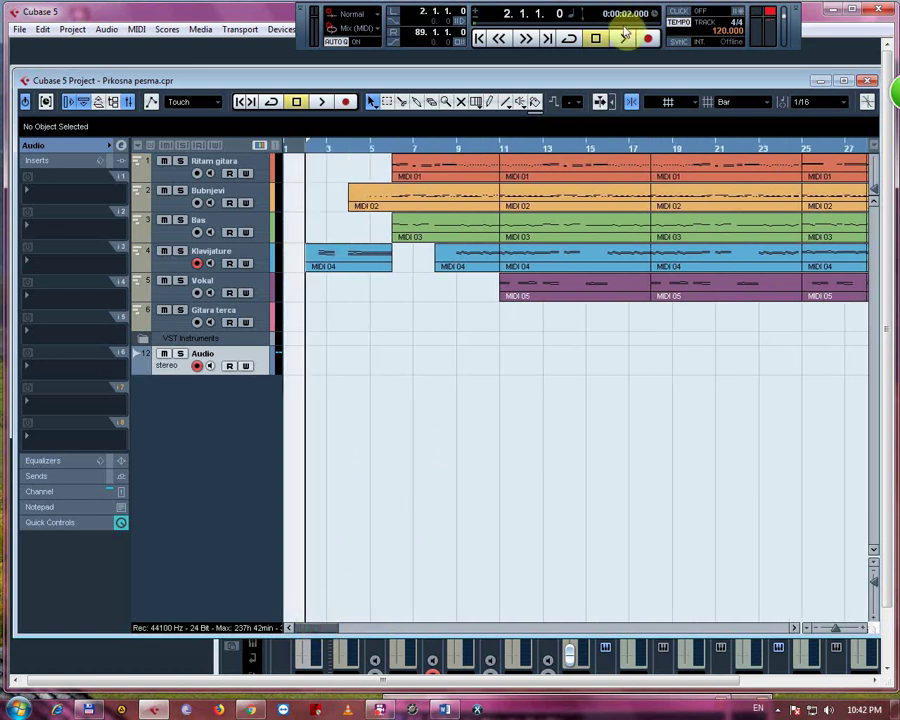
{"action": "mouse_move", "coordinate": [318, 629]}
{"action": "left_mouse_down"}
{"action": "mouse_move", "coordinate": [368, 633]}
{"action": "mouse_move", "coordinate": [311, 628]}
{"action": "left_mouse_up"}
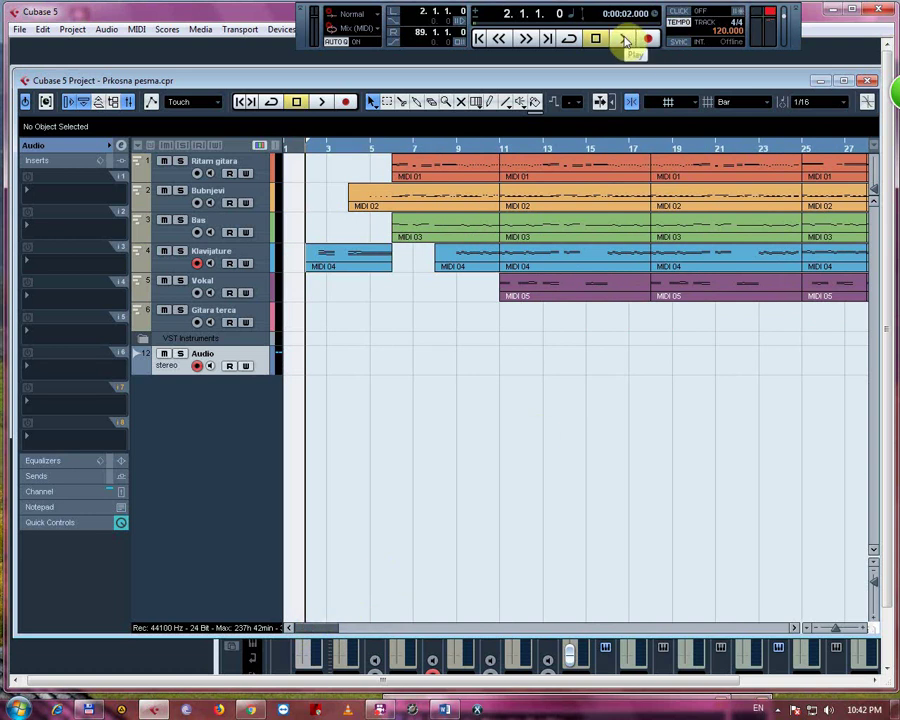
{"action": "left_click", "coordinate": [625, 40]}
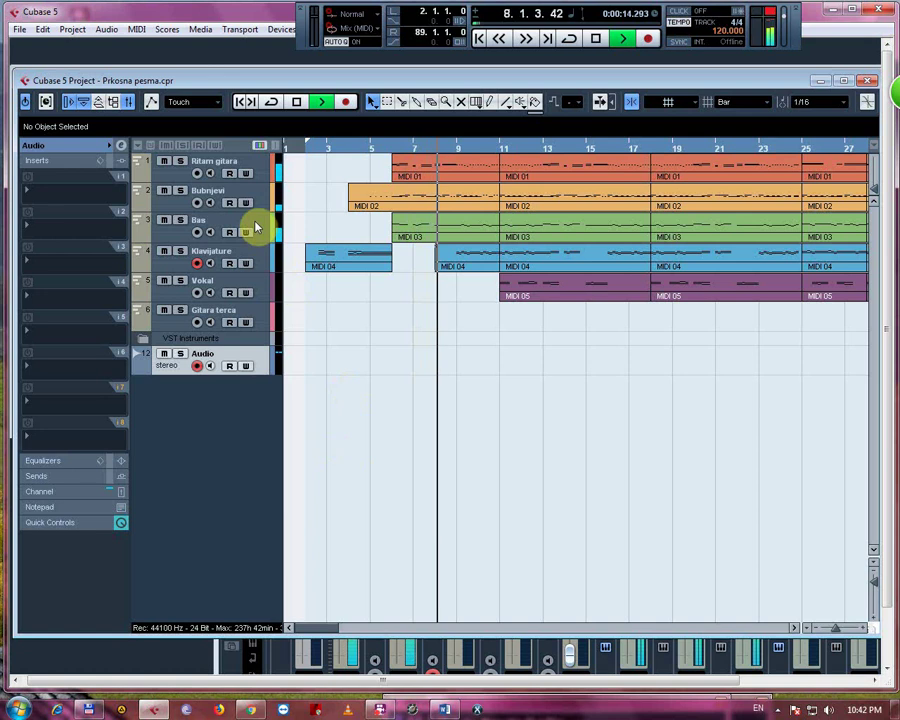
{"action": "left_click", "coordinate": [258, 172]}
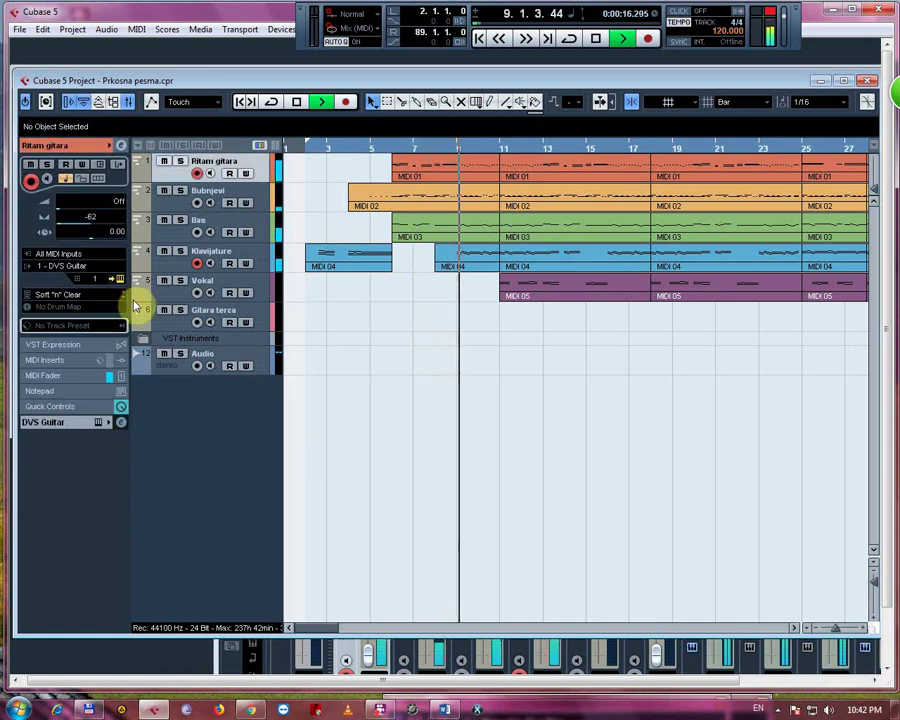
{"action": "left_click", "coordinate": [120, 421]}
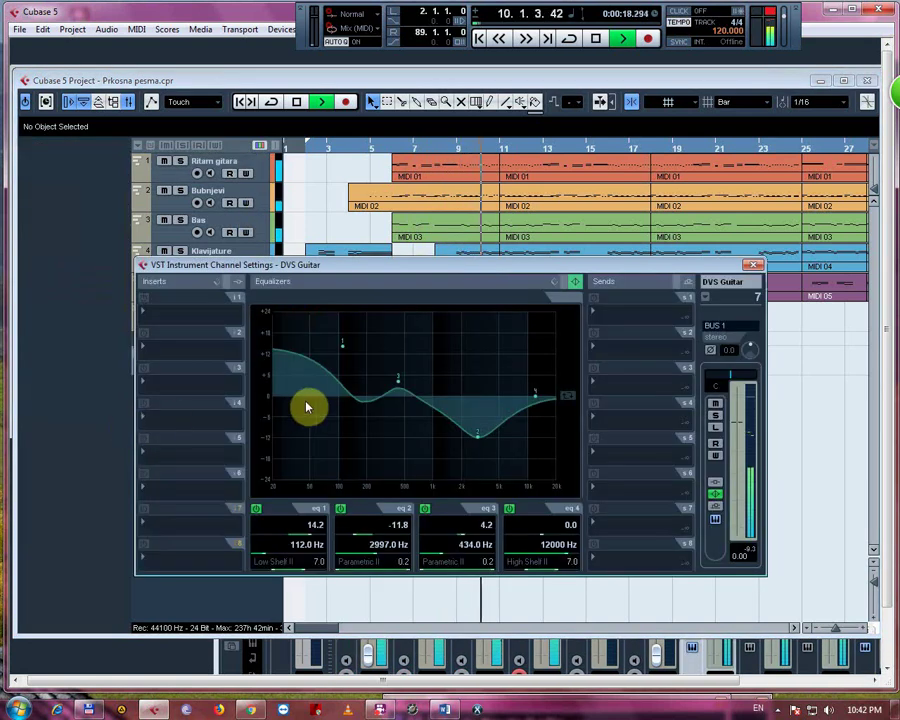
{"action": "left_click", "coordinate": [201, 319]}
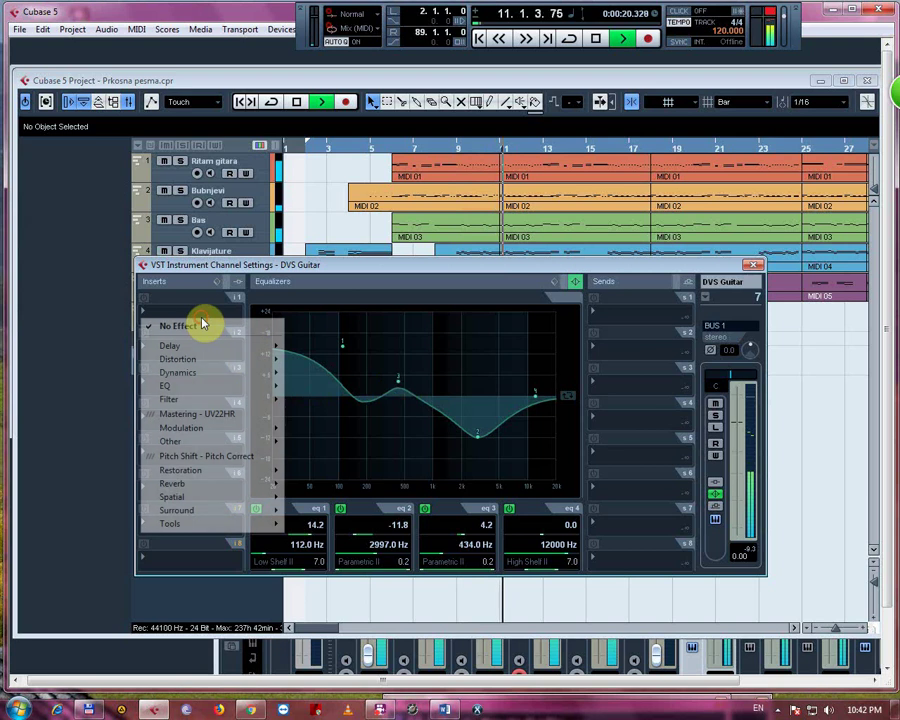
{"action": "left_click", "coordinate": [201, 320]}
{"action": "left_click", "coordinate": [201, 320]}
{"action": "left_click", "coordinate": [196, 326]}
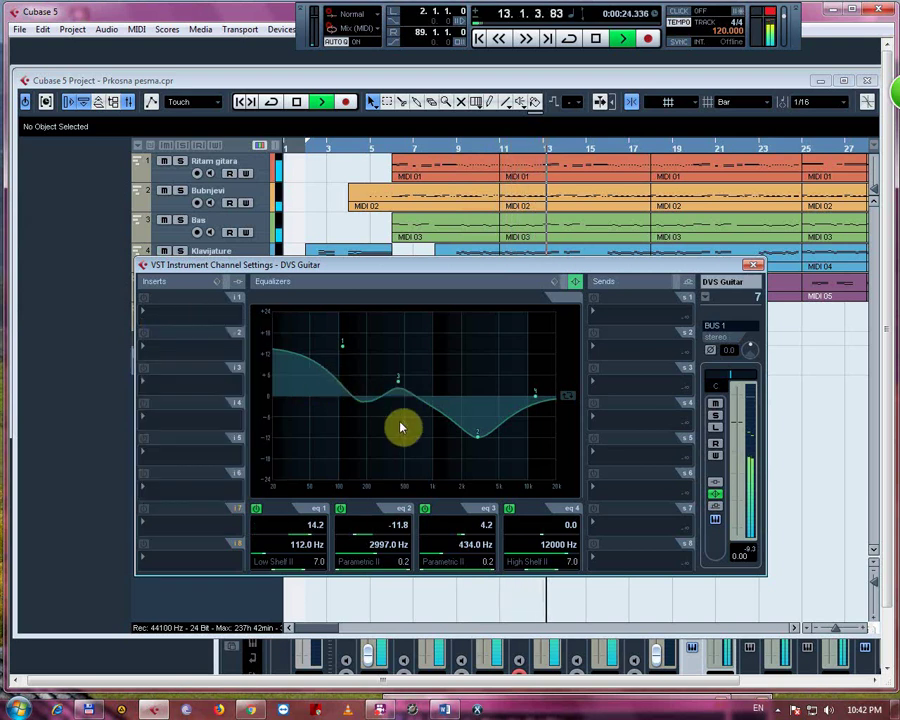
Turn off all four equalizer bands on Ritam gitara's DVS Guitar channel and close its channel settings
{"action": "left_click", "coordinate": [341, 508]}
{"action": "left_click", "coordinate": [258, 510]}
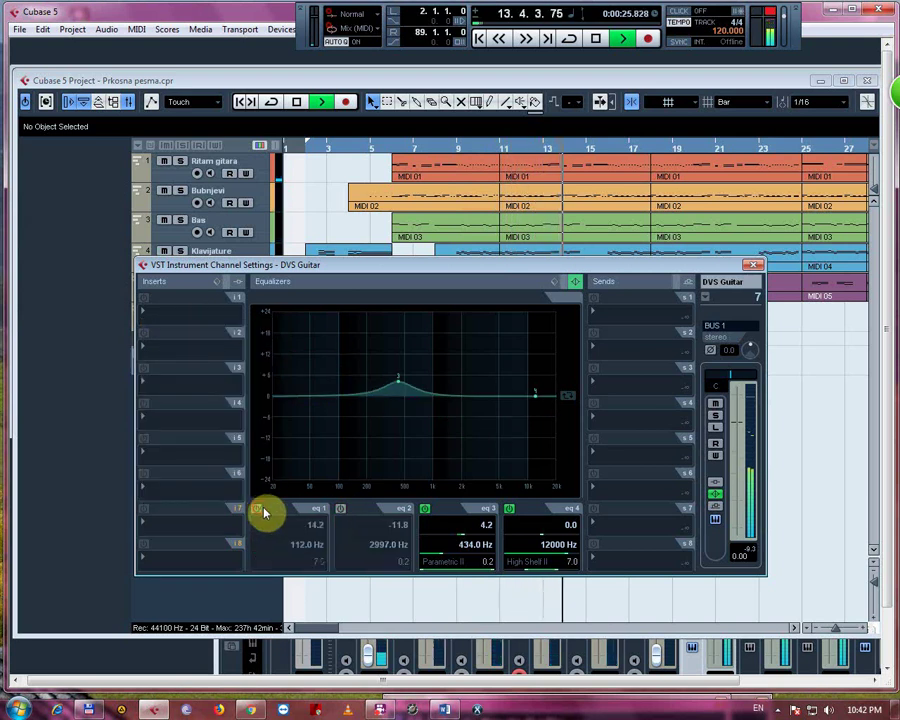
{"action": "left_click", "coordinate": [424, 508]}
{"action": "left_click", "coordinate": [509, 508]}
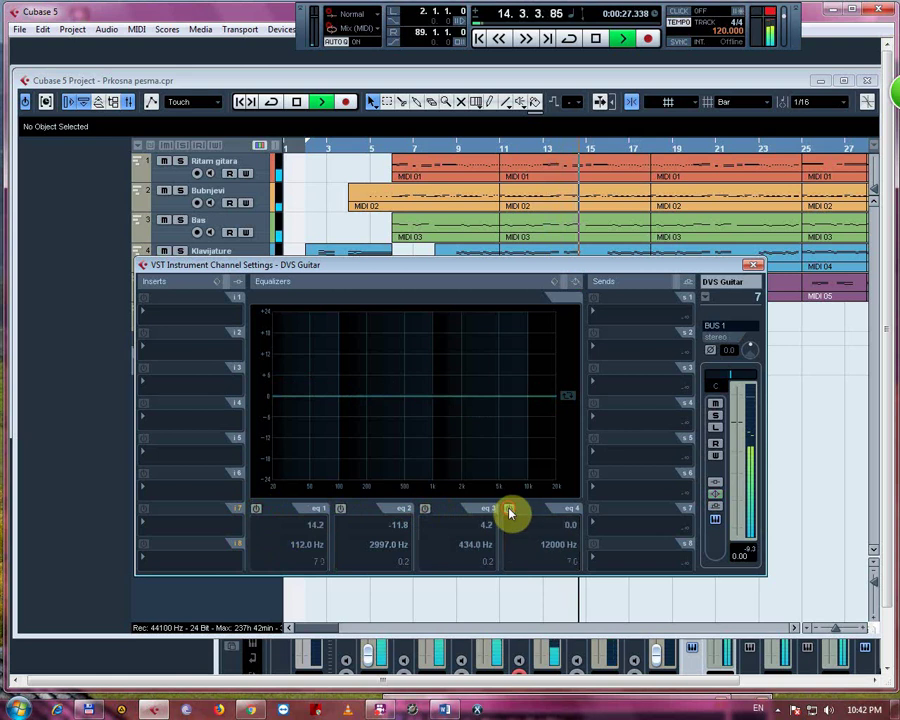
{"action": "left_click", "coordinate": [753, 267]}
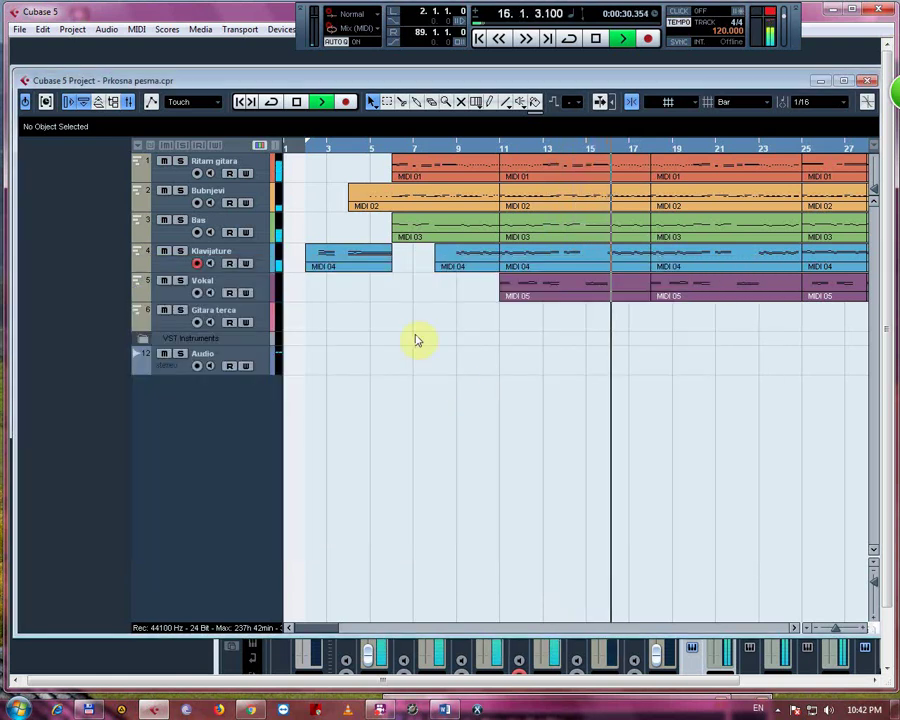
View the instrument channel settings of the Ritam gitara and Bubnjevi tracks, closing each window
{"action": "left_click", "coordinate": [251, 162]}
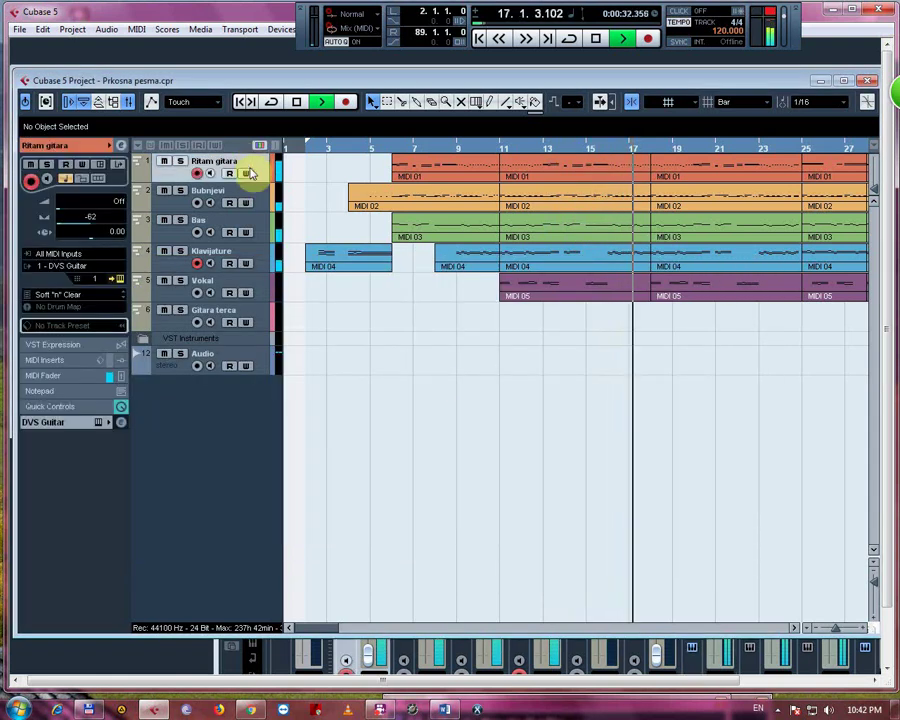
{"action": "left_click", "coordinate": [121, 425]}
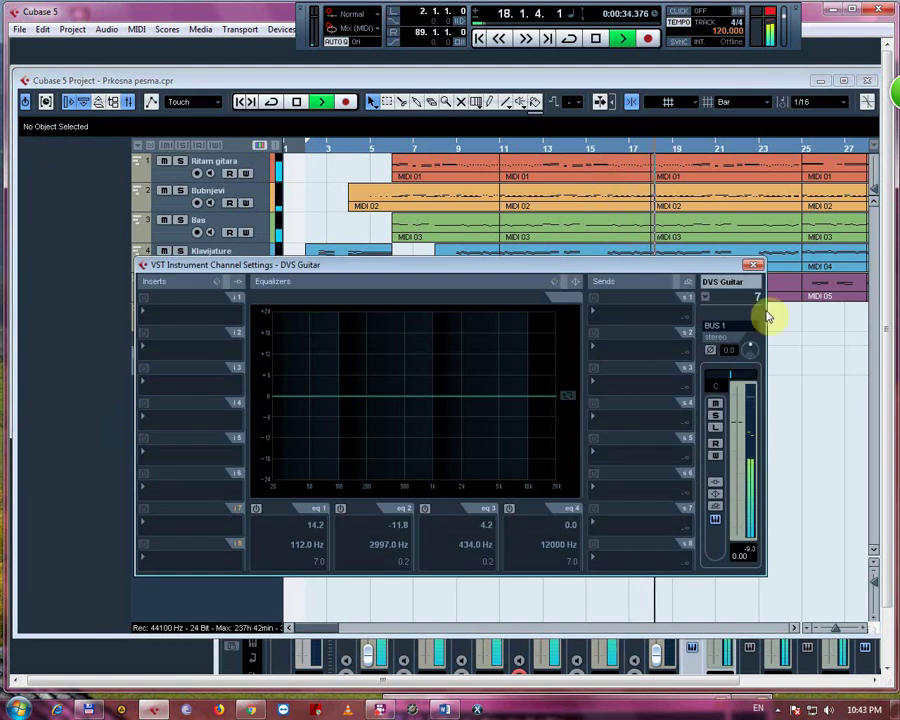
{"action": "left_click", "coordinate": [753, 267]}
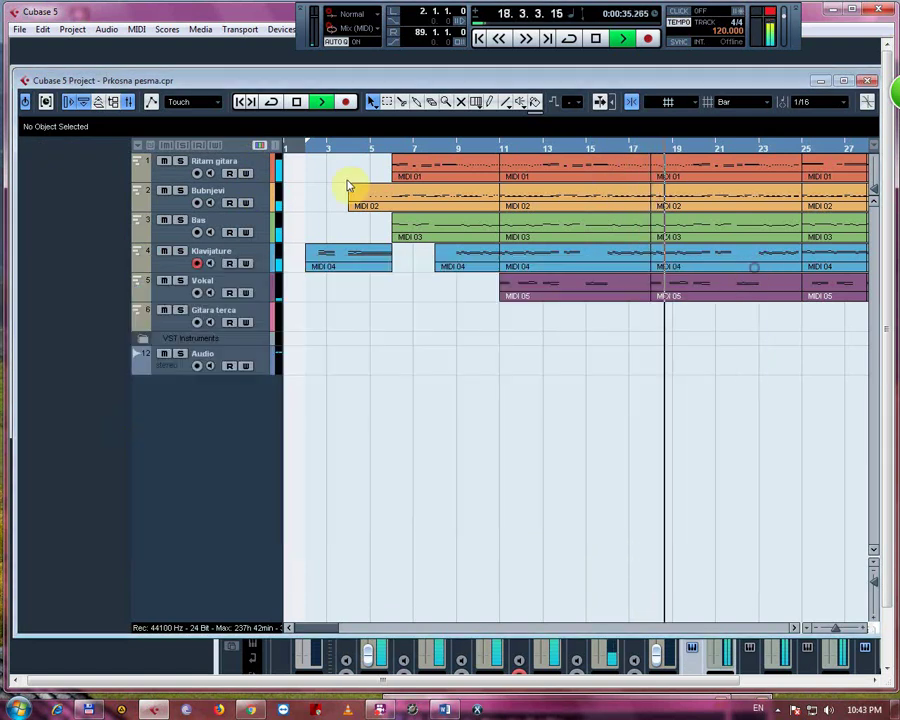
{"action": "left_click", "coordinate": [248, 193]}
{"action": "left_click", "coordinate": [121, 423]}
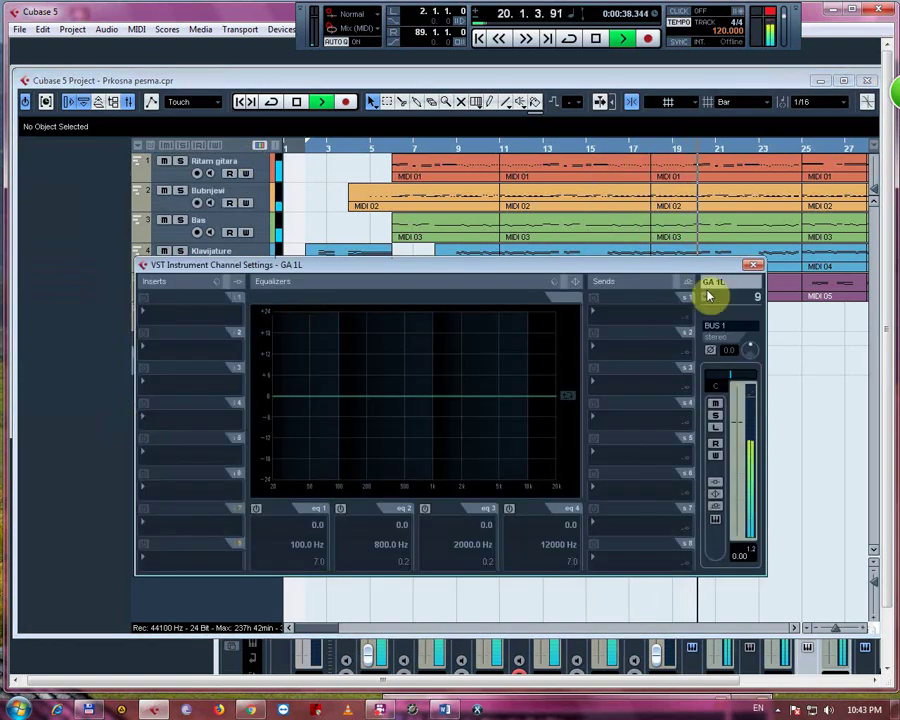
{"action": "left_click", "coordinate": [753, 267]}
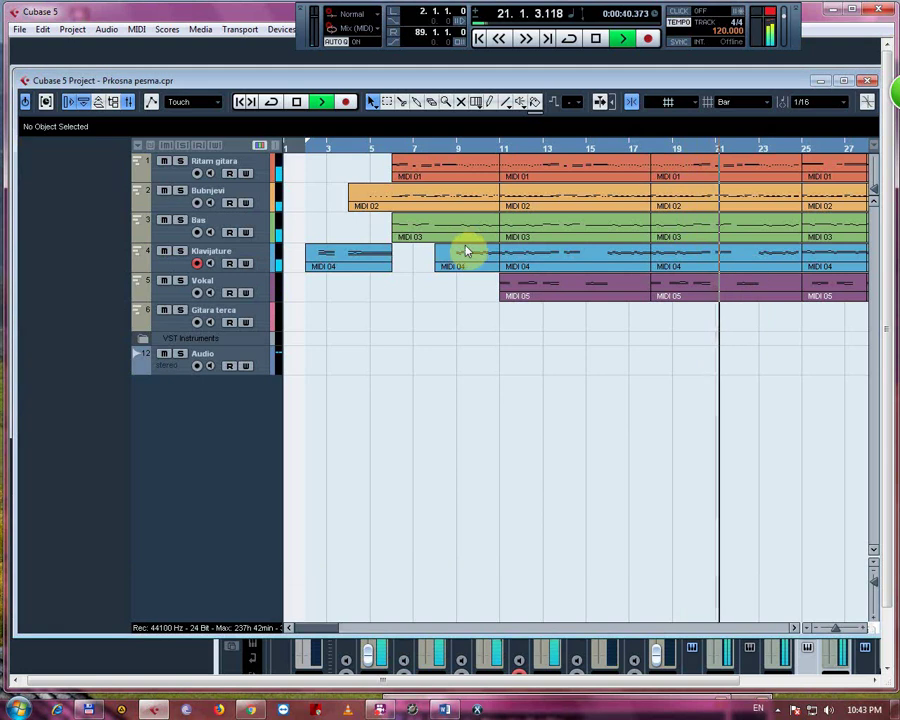
Enable equalizer bands 2, 3 and 4 in the channel settings of the Klavijature track's instrument
{"action": "left_click", "coordinate": [258, 255]}
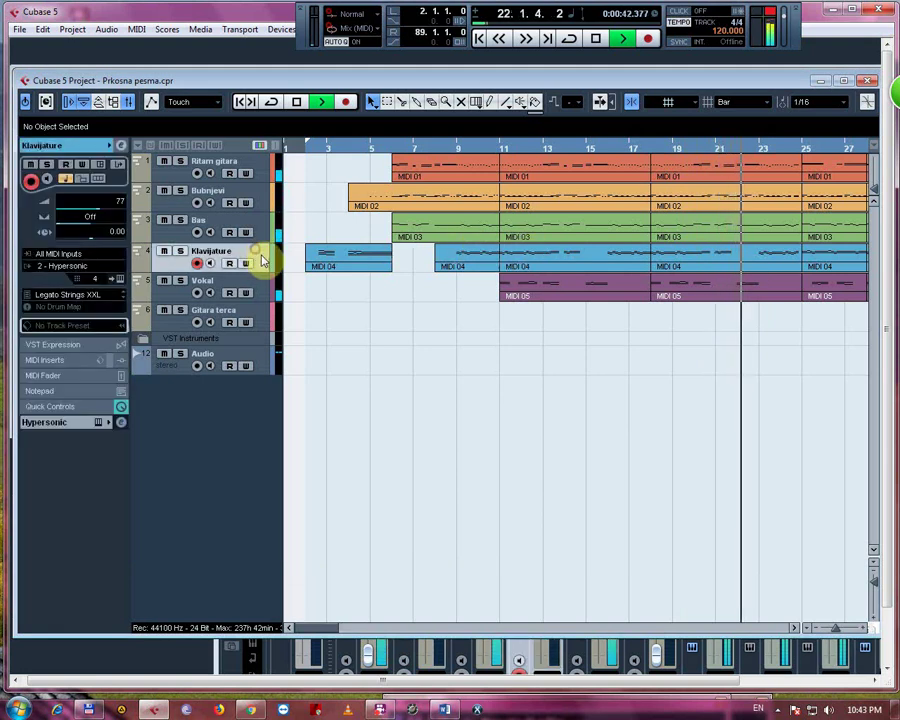
{"action": "left_click", "coordinate": [121, 422]}
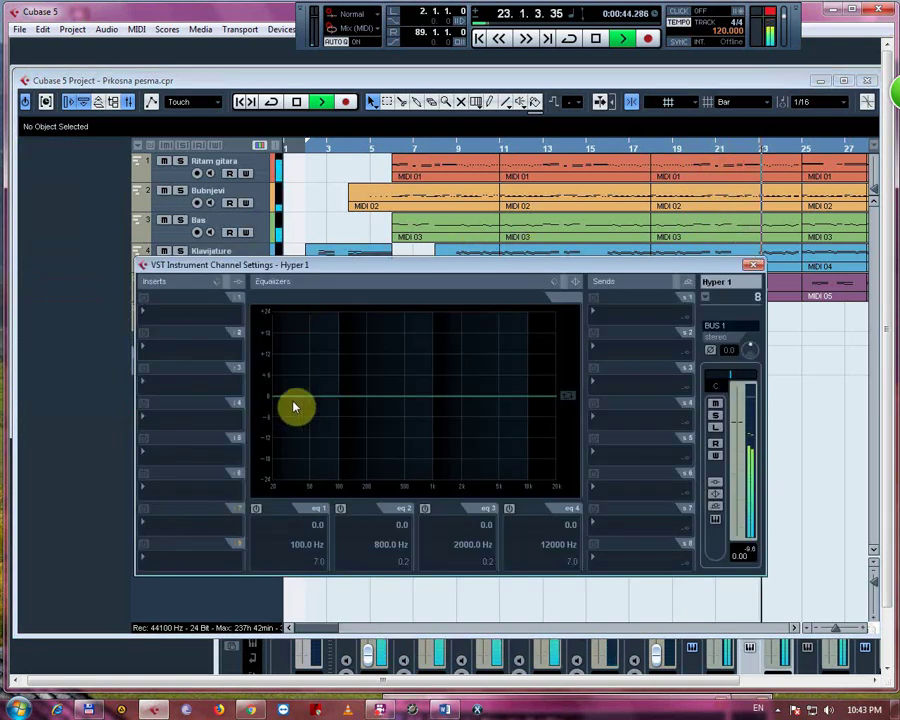
{"action": "left_click", "coordinate": [341, 509]}
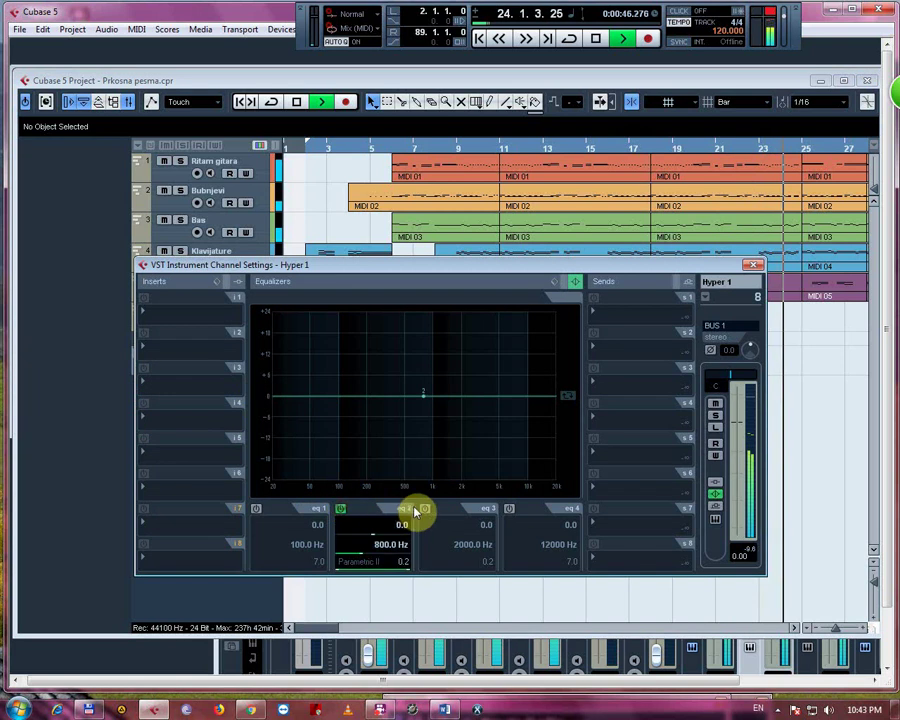
{"action": "left_click", "coordinate": [426, 510]}
{"action": "left_click", "coordinate": [509, 509]}
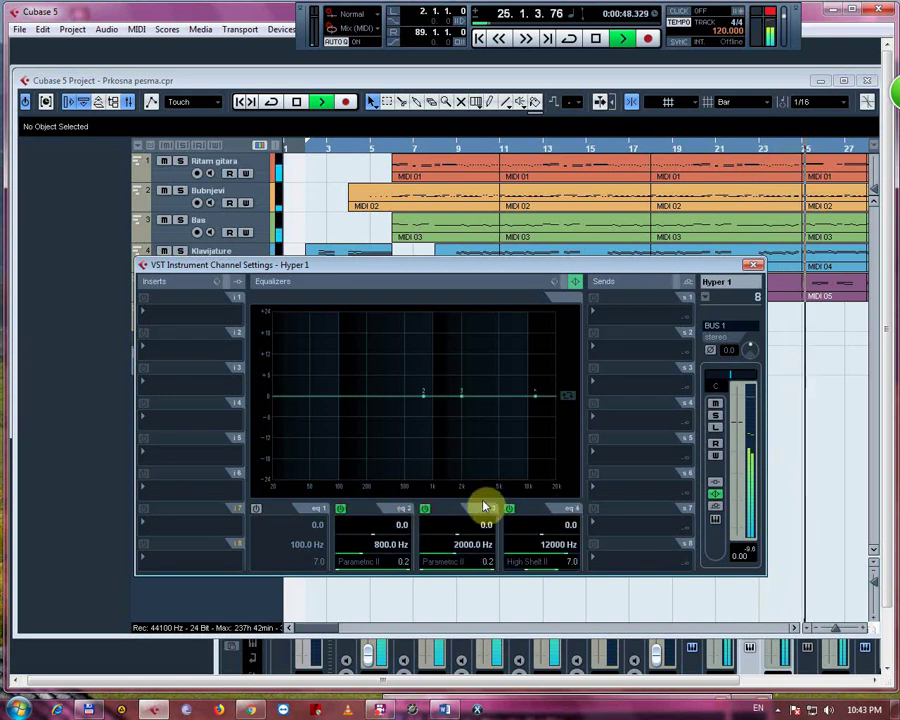
Enable band 1 on Klavijature's Hyper 1 equalizer and boost band 1 to 10.8 at 101 Hz, band 2 to 12.4 at 817 Hz and band 3 to 4.4 at 2203 Hz
{"action": "left_click", "coordinate": [256, 509]}
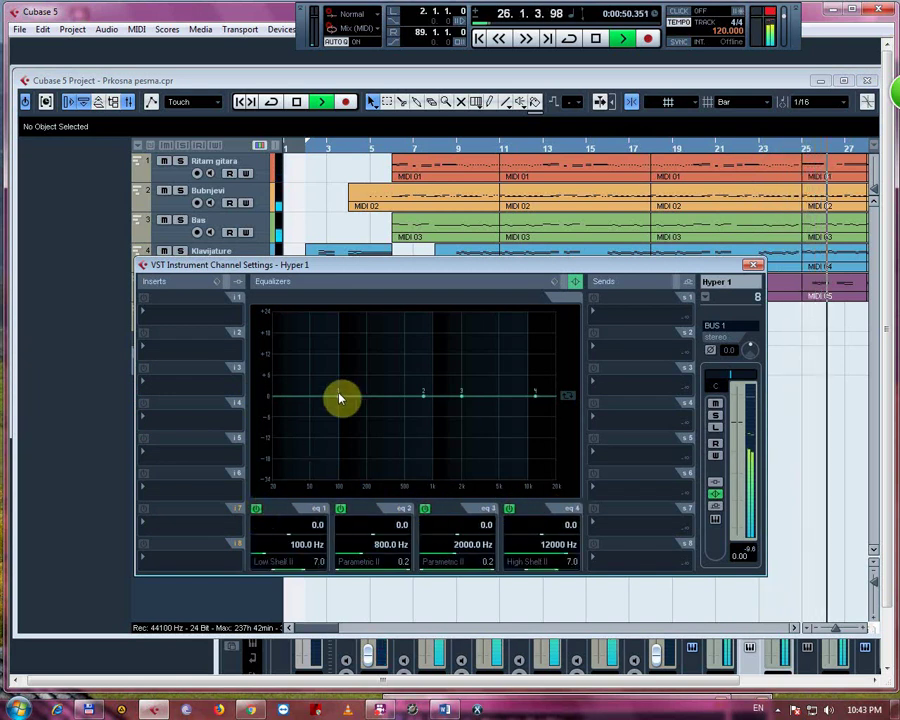
{"action": "left_click_drag", "start_coordinate": [340, 394], "coordinate": [339, 363]}
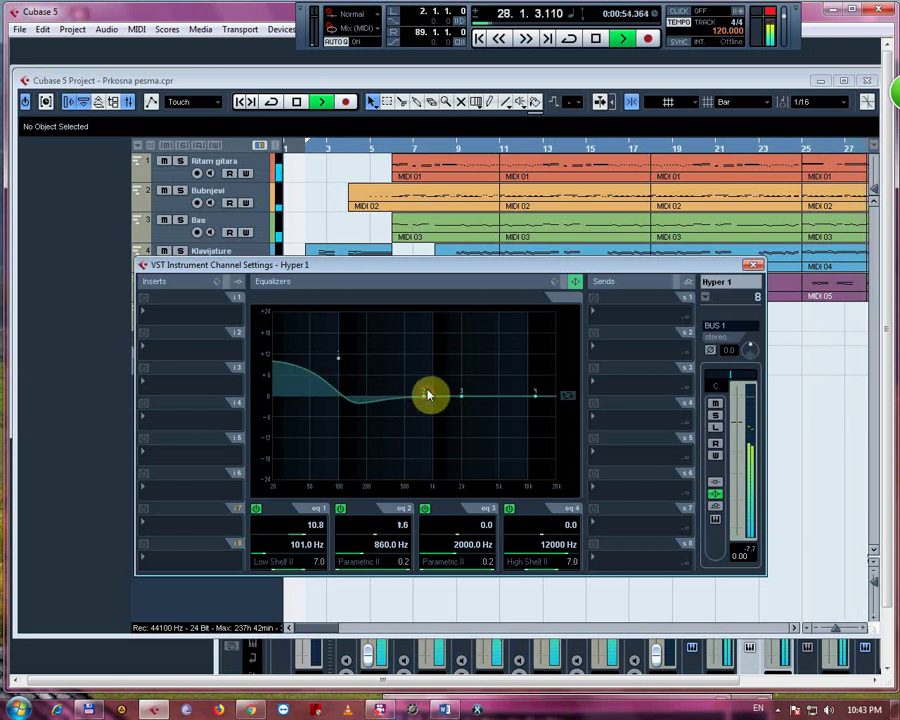
{"action": "left_click_drag", "start_coordinate": [424, 394], "coordinate": [426, 360]}
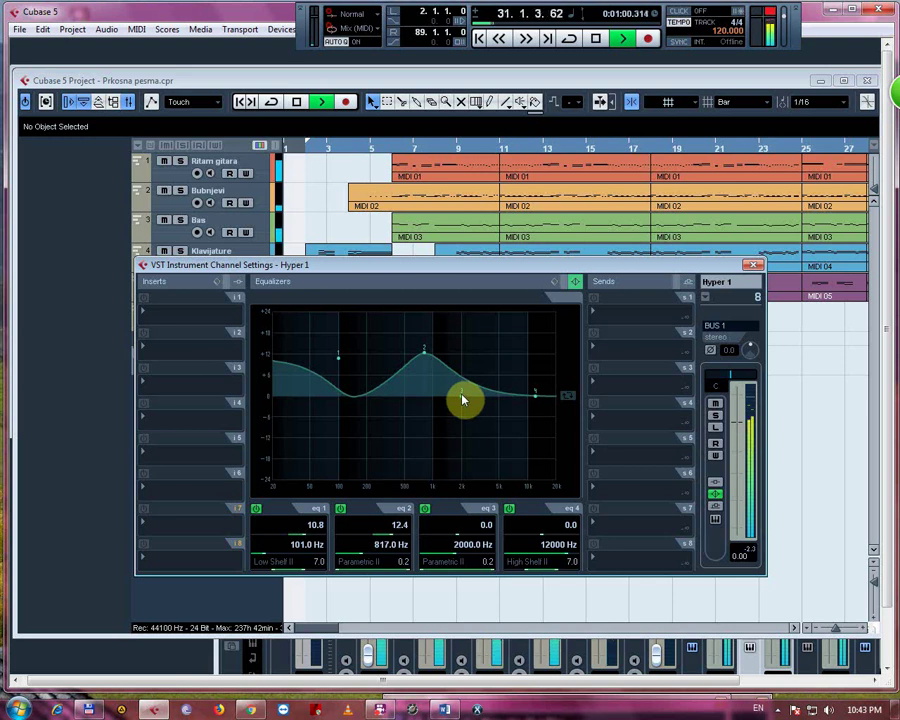
{"action": "left_click_drag", "start_coordinate": [462, 426], "coordinate": [467, 372]}
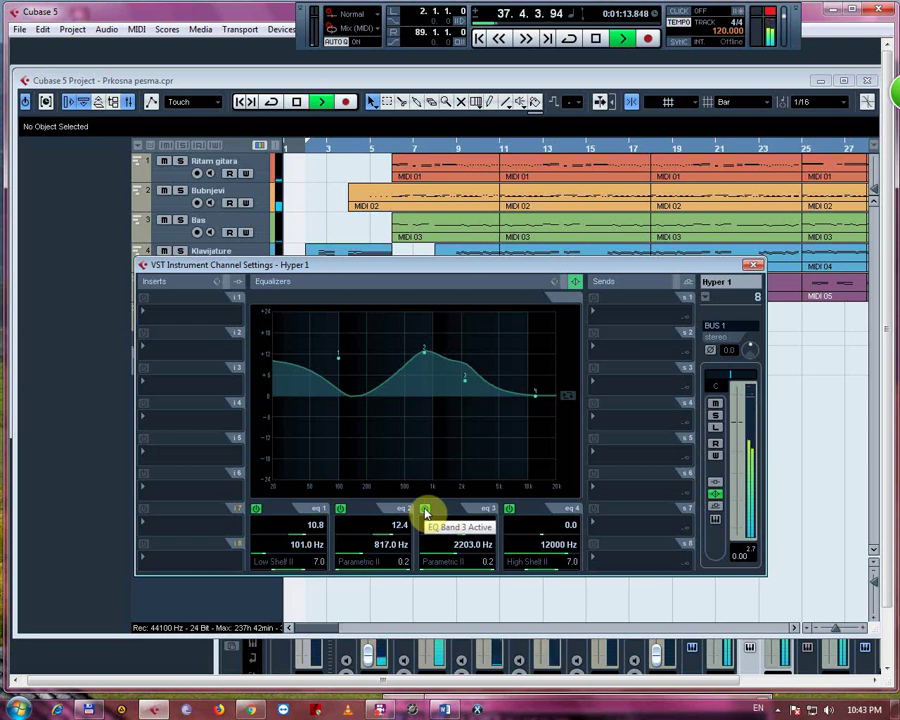
Turn off all four equalizer bands on the Hyper 1 channel and close its channel settings
{"action": "left_click", "coordinate": [341, 509]}
{"action": "left_click", "coordinate": [257, 510]}
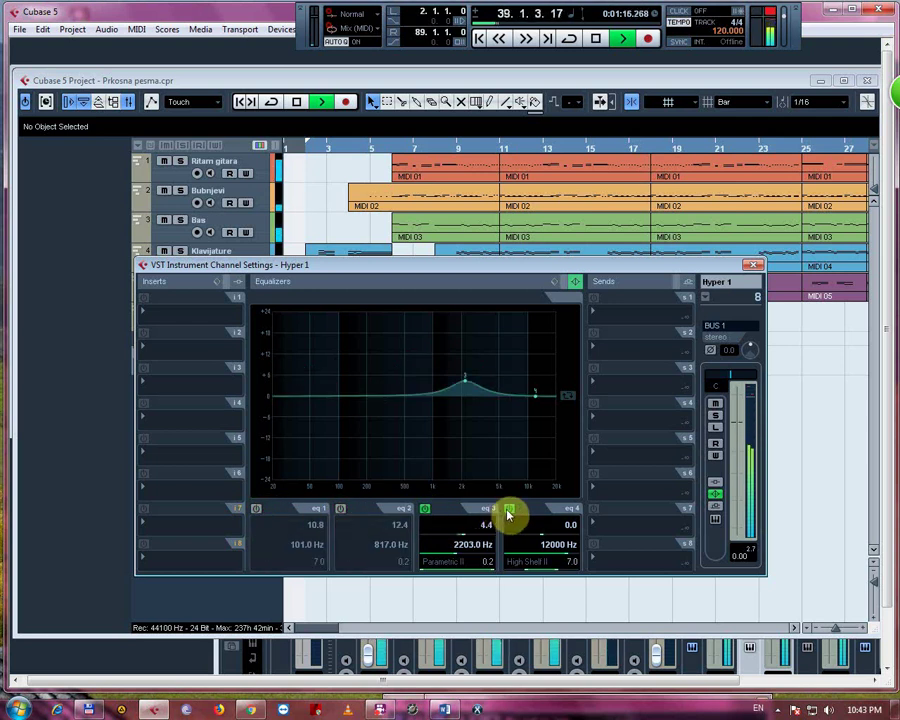
{"action": "left_click", "coordinate": [509, 511]}
{"action": "left_click", "coordinate": [425, 509]}
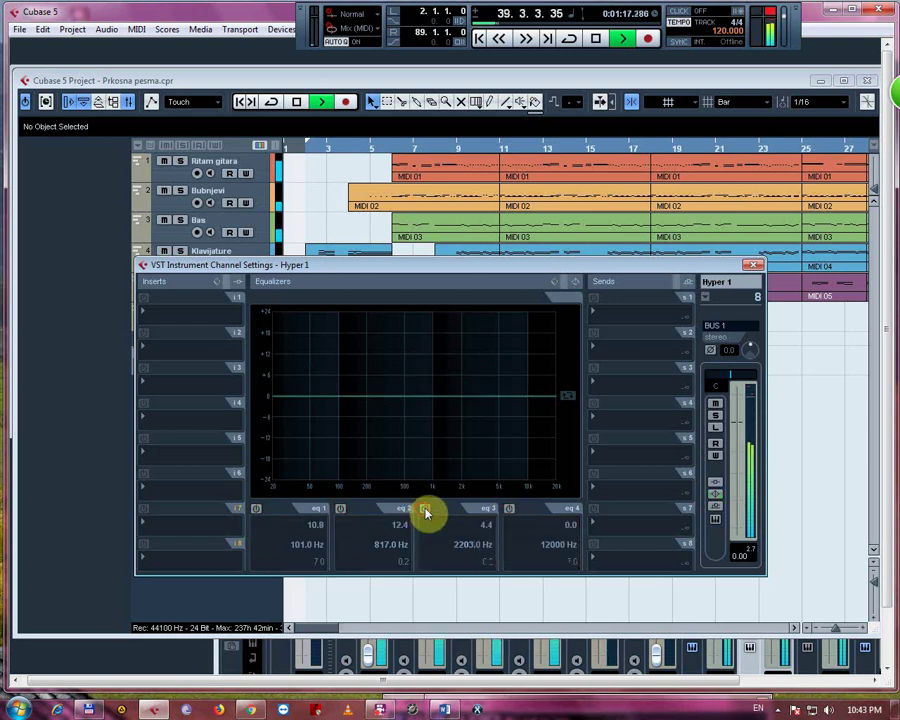
{"action": "left_click", "coordinate": [755, 266]}
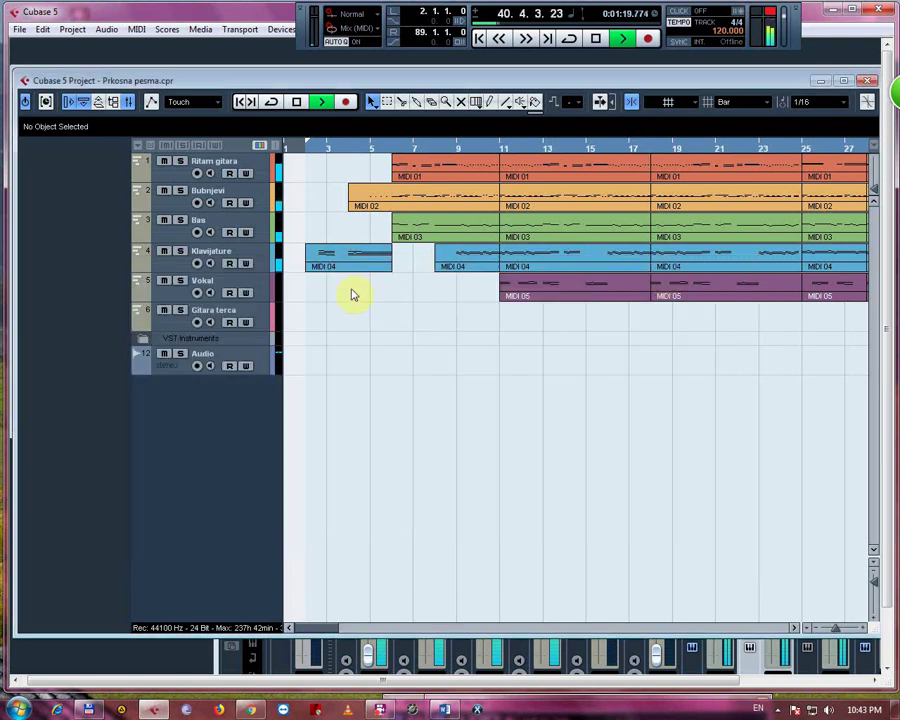
Set equalizer band 1 to -2.4 at 6252 Hz in the channel settings of the Gitara terca track's DVS Guitar instrument
{"action": "left_click", "coordinate": [255, 288]}
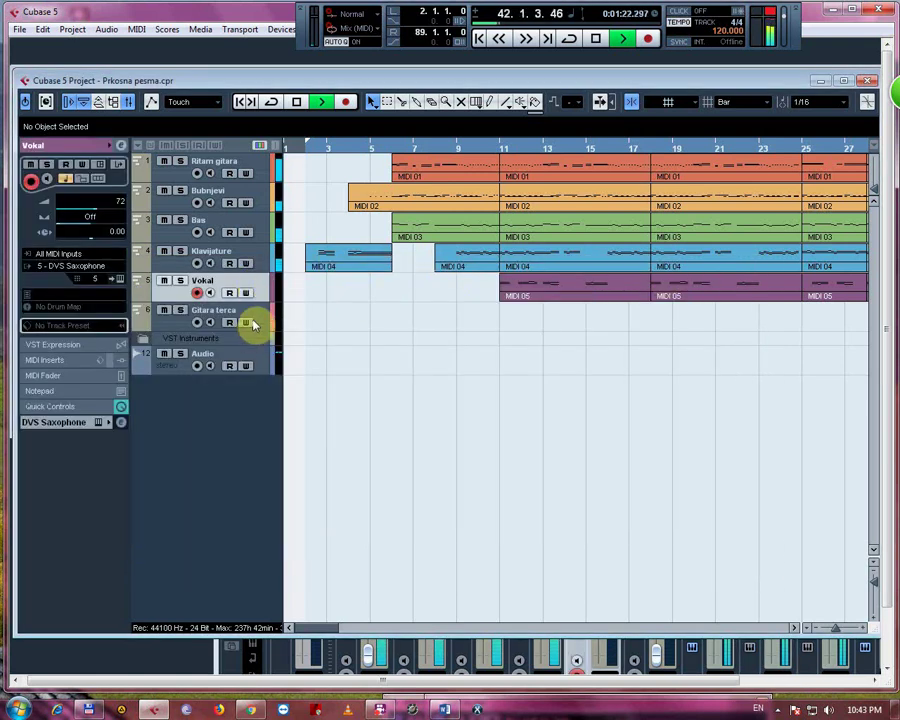
{"action": "left_click", "coordinate": [254, 314]}
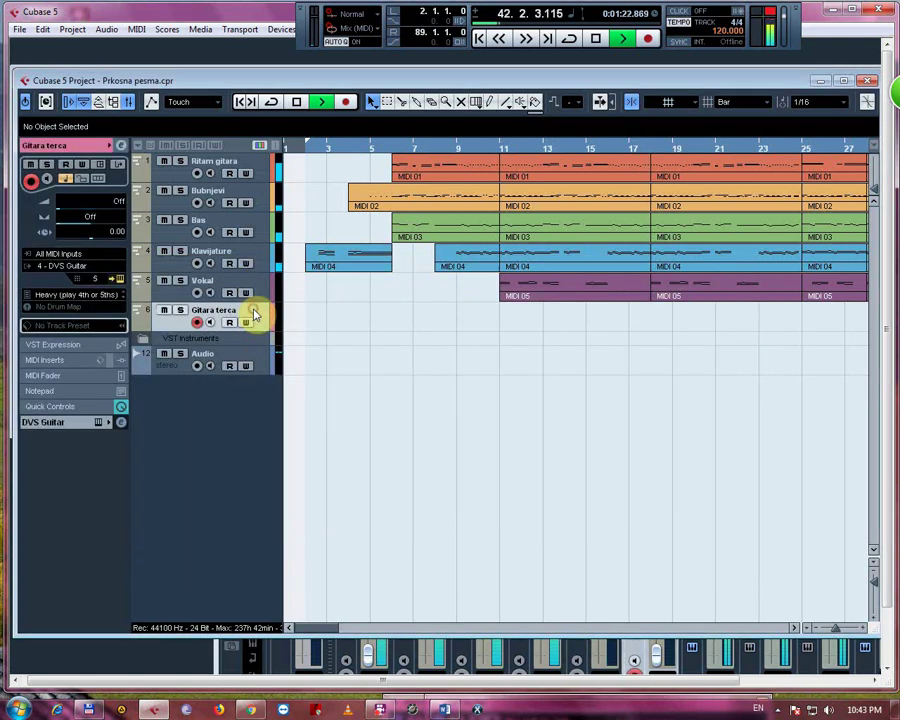
{"action": "left_click", "coordinate": [122, 423]}
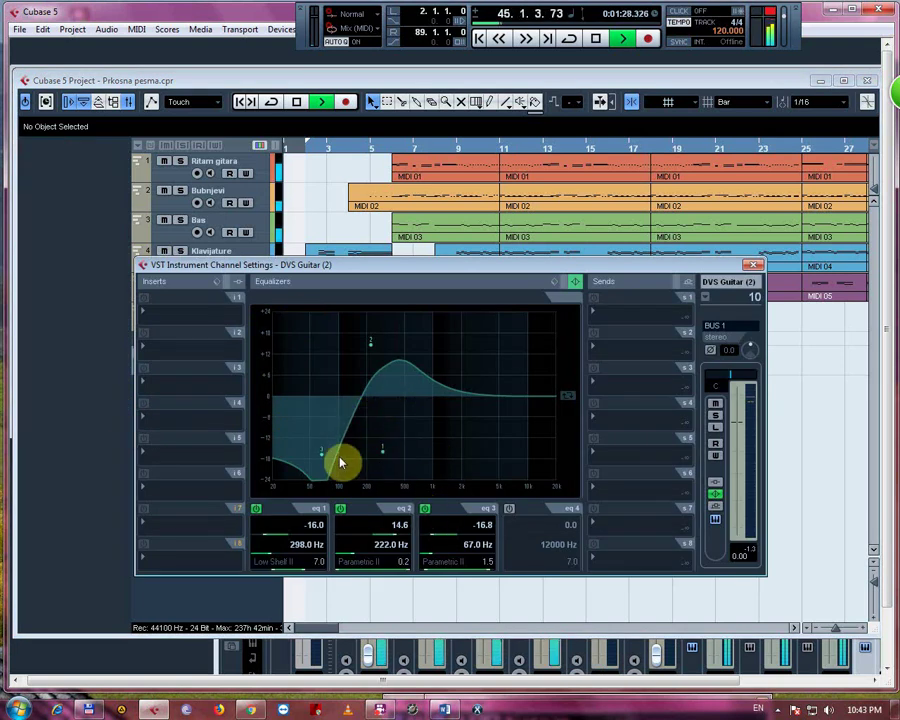
{"action": "left_click_drag", "start_coordinate": [384, 459], "coordinate": [509, 355]}
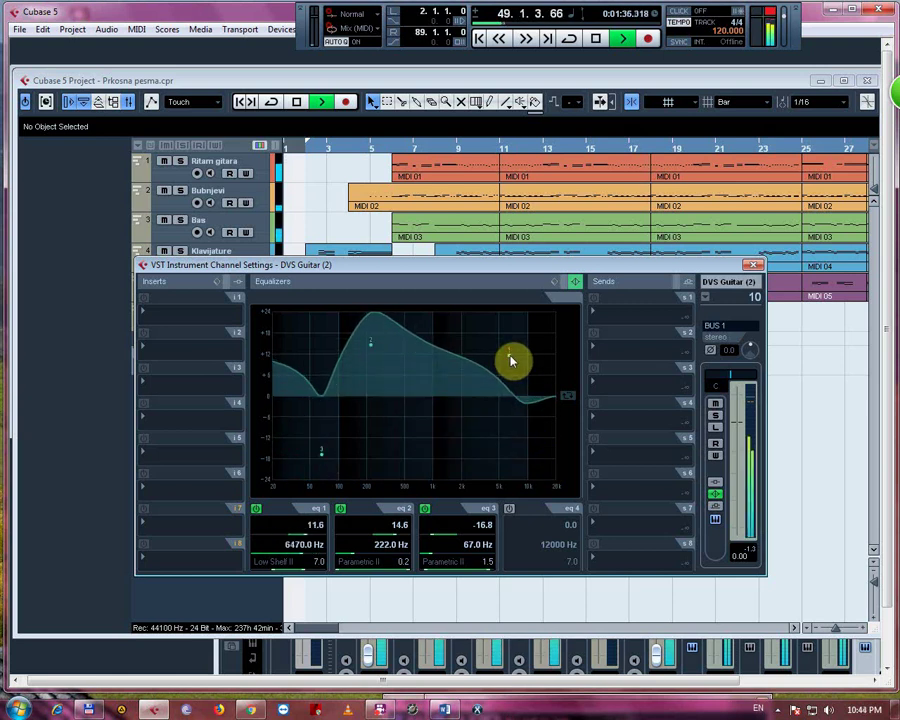
{"action": "left_click_drag", "start_coordinate": [510, 360], "coordinate": [508, 403]}
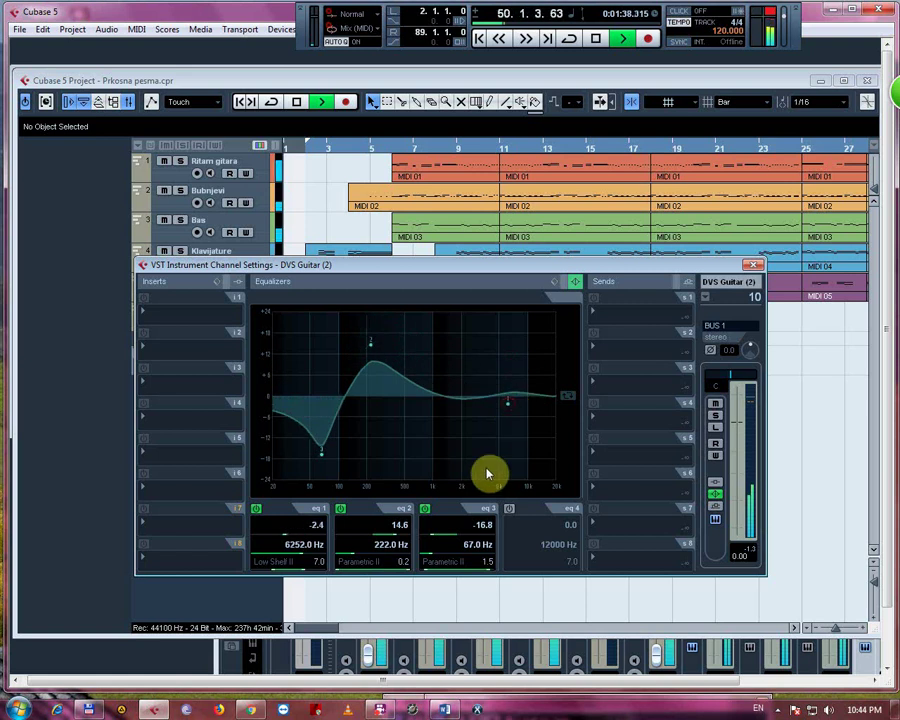
Turn off equalizer bands 1, 2 and 3 on Gitara terca's DVS Guitar channel
{"action": "left_click", "coordinate": [424, 509]}
{"action": "left_click", "coordinate": [341, 509]}
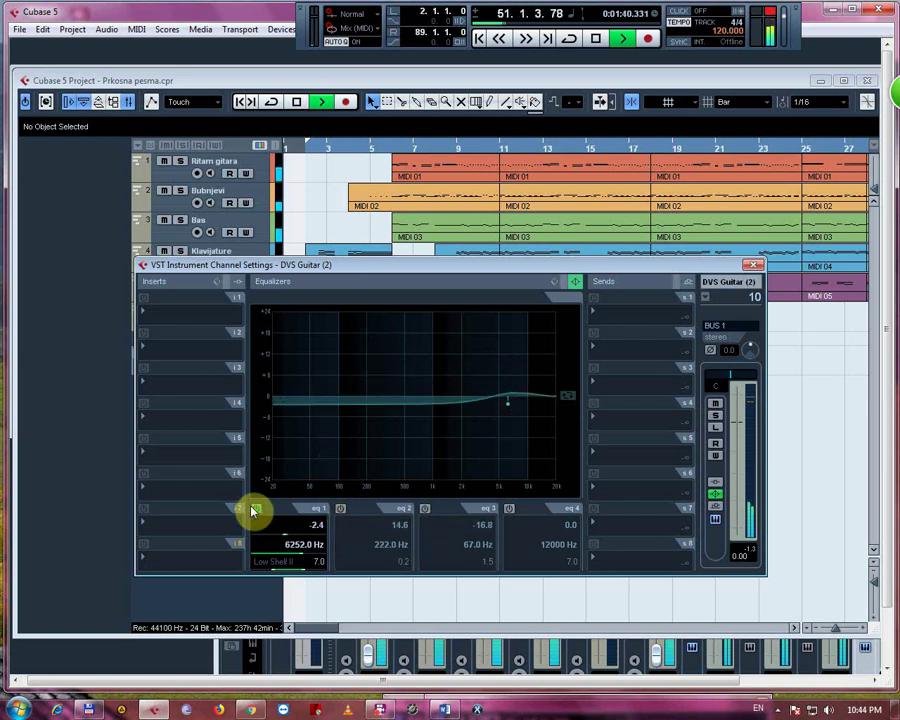
{"action": "left_click", "coordinate": [255, 509]}
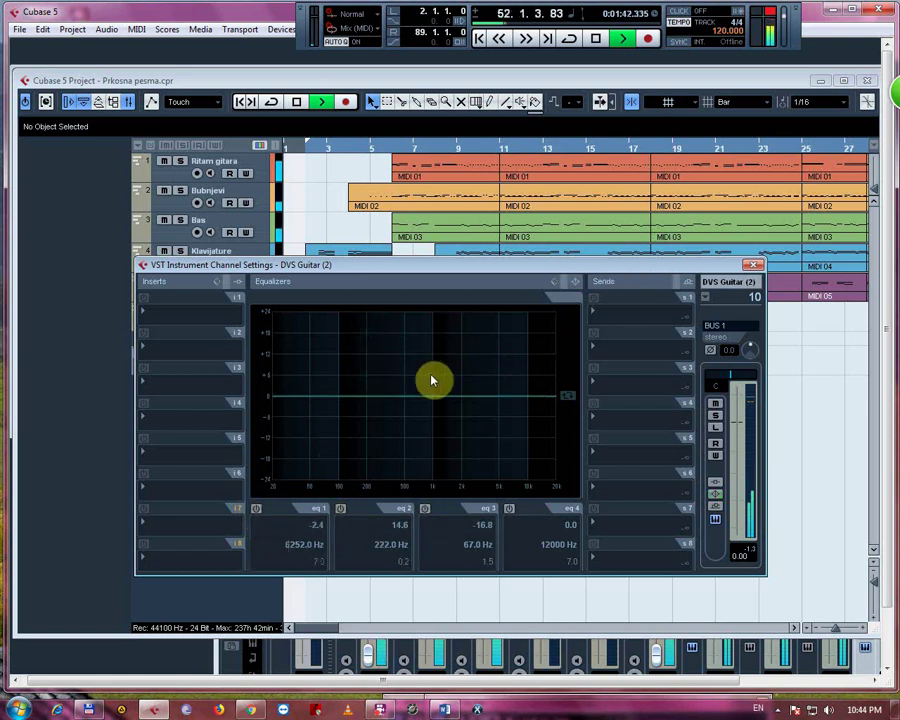
Re-enable equalizer band 3 on Gitara terca's channel, move it to a boost at a higher frequency, and close the channel settings
{"action": "left_click", "coordinate": [425, 509]}
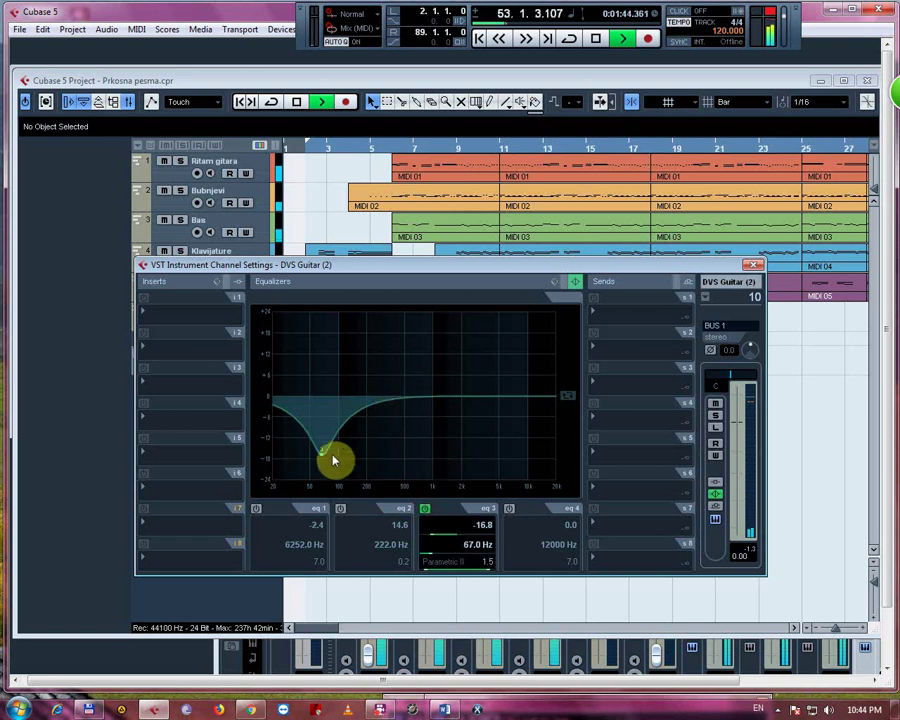
{"action": "left_click_drag", "start_coordinate": [325, 458], "coordinate": [393, 330]}
{"action": "left_click", "coordinate": [755, 267]}
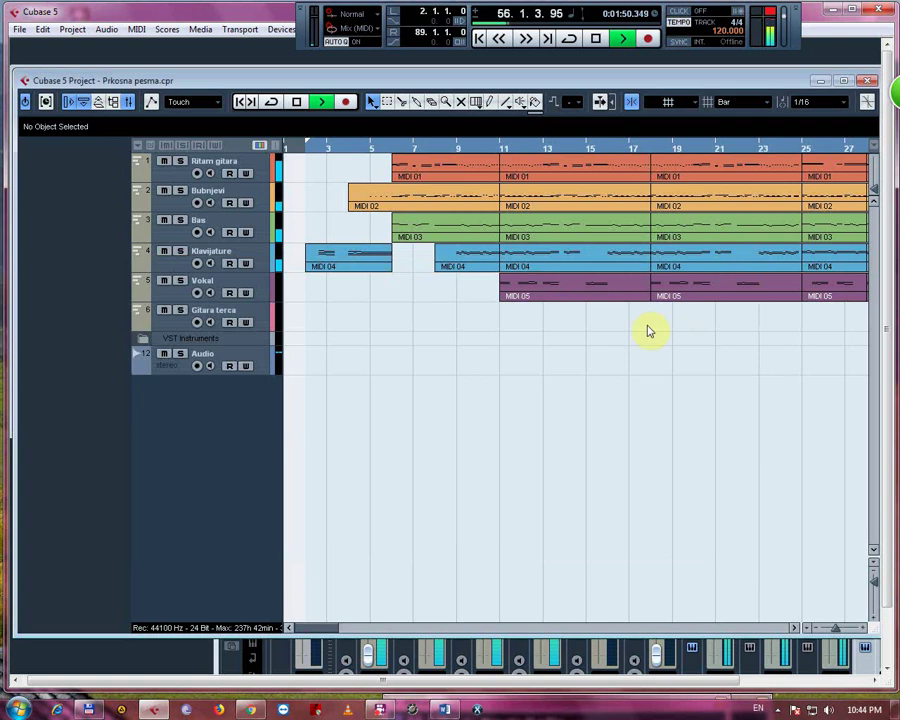
Set the Bubnjevi track's volume to 54 as playback nears the end of the song
{"action": "left_click_drag", "start_coordinate": [312, 632], "coordinate": [405, 630]}
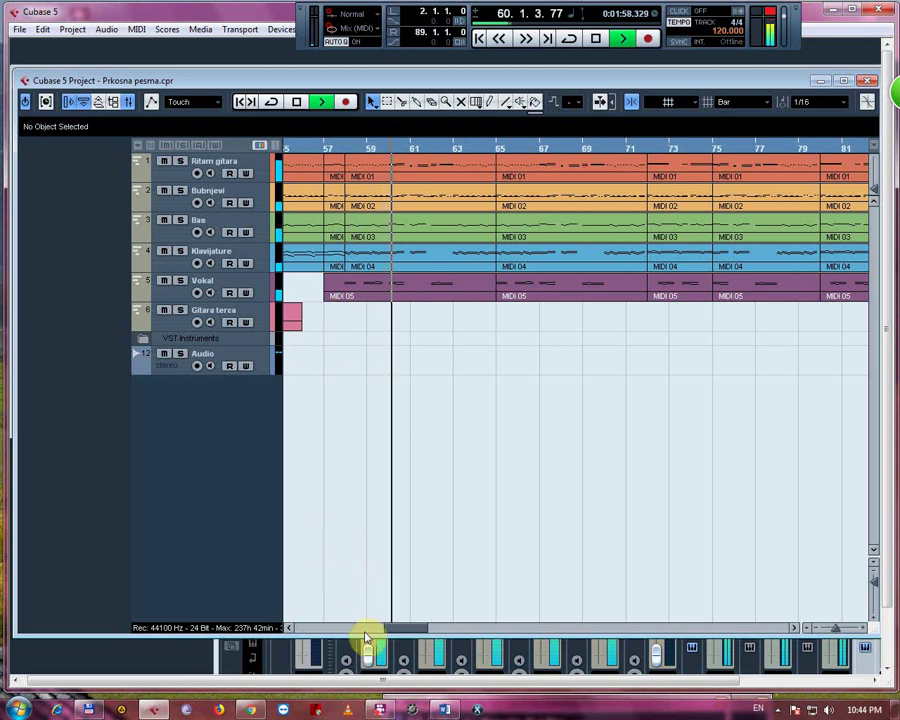
{"action": "mouse_move", "coordinate": [397, 633]}
{"action": "left_mouse_down"}
{"action": "mouse_move", "coordinate": [426, 635]}
{"action": "mouse_move", "coordinate": [410, 636]}
{"action": "mouse_move", "coordinate": [408, 625]}
{"action": "left_mouse_up"}
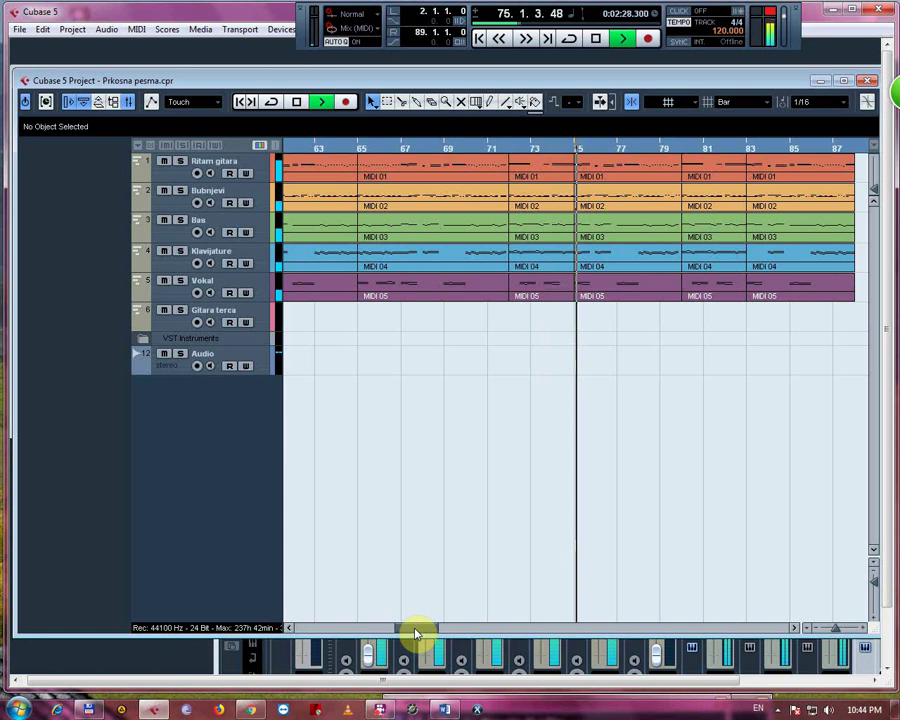
{"action": "left_click_drag", "start_coordinate": [416, 633], "coordinate": [428, 633]}
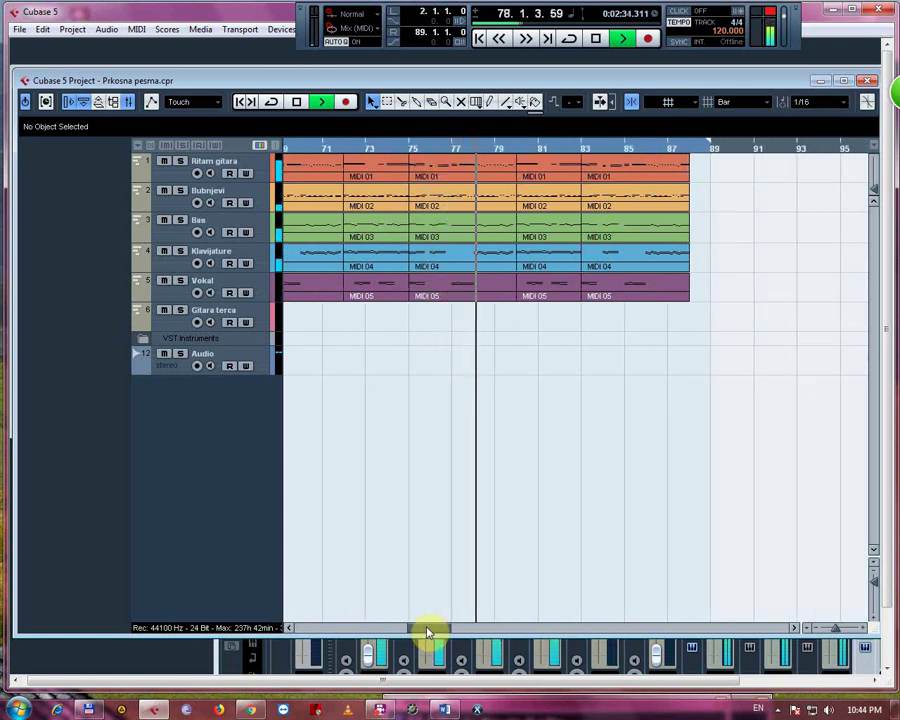
{"action": "left_click_drag", "start_coordinate": [422, 632], "coordinate": [428, 627]}
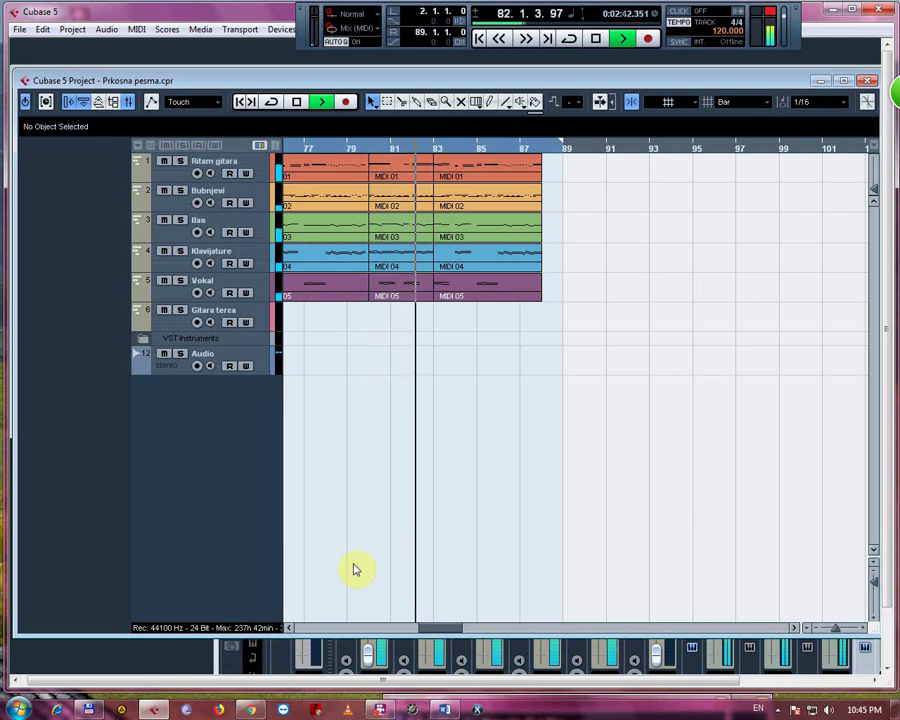
{"action": "left_click", "coordinate": [248, 190]}
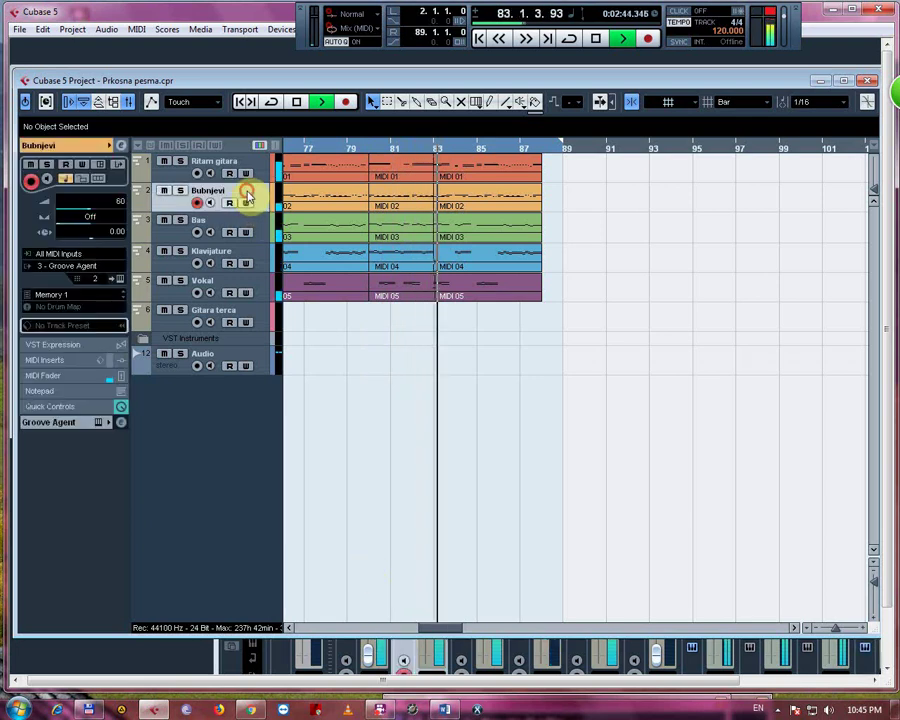
{"action": "left_click_drag", "start_coordinate": [86, 208], "coordinate": [88, 213]}
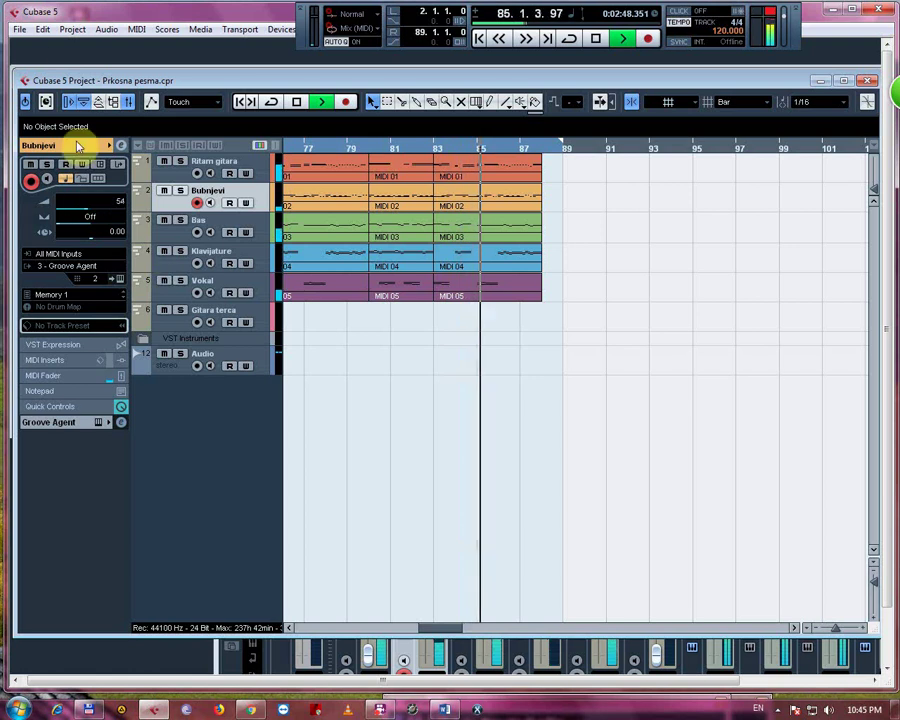
Save the project and stop playback after the last parts of the song
{"action": "left_click", "coordinate": [22, 31]}
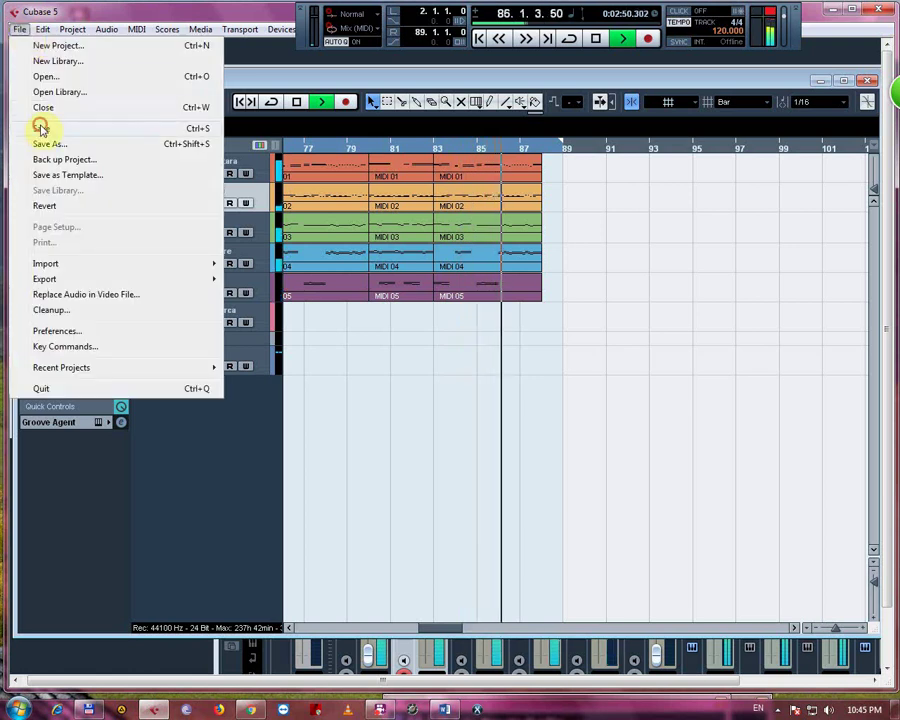
{"action": "left_click", "coordinate": [38, 126]}
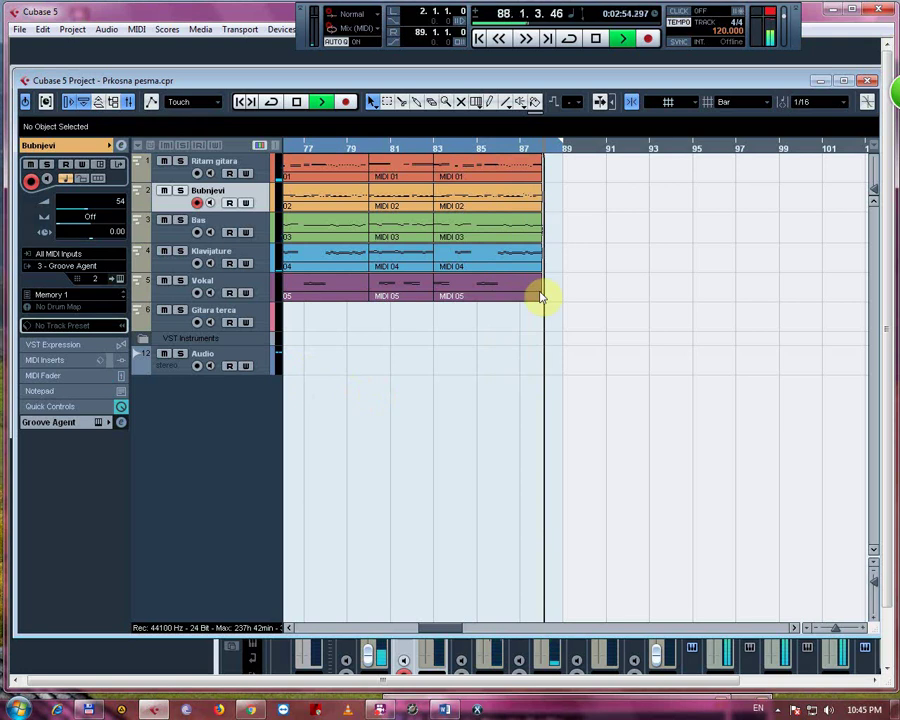
{"action": "left_click", "coordinate": [596, 40]}
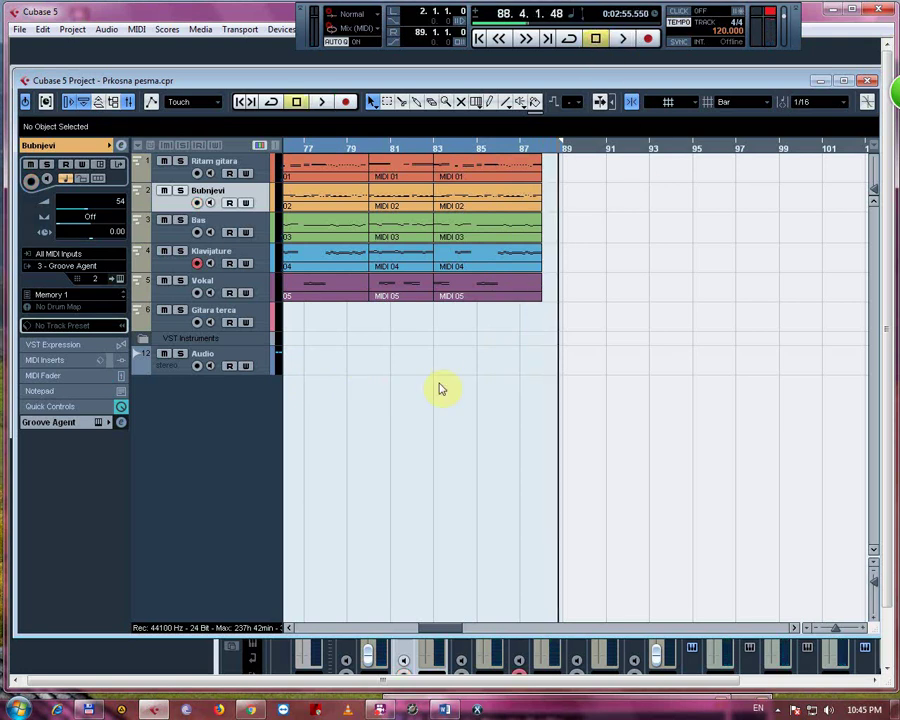
{"action": "left_click_drag", "start_coordinate": [437, 632], "coordinate": [316, 632]}
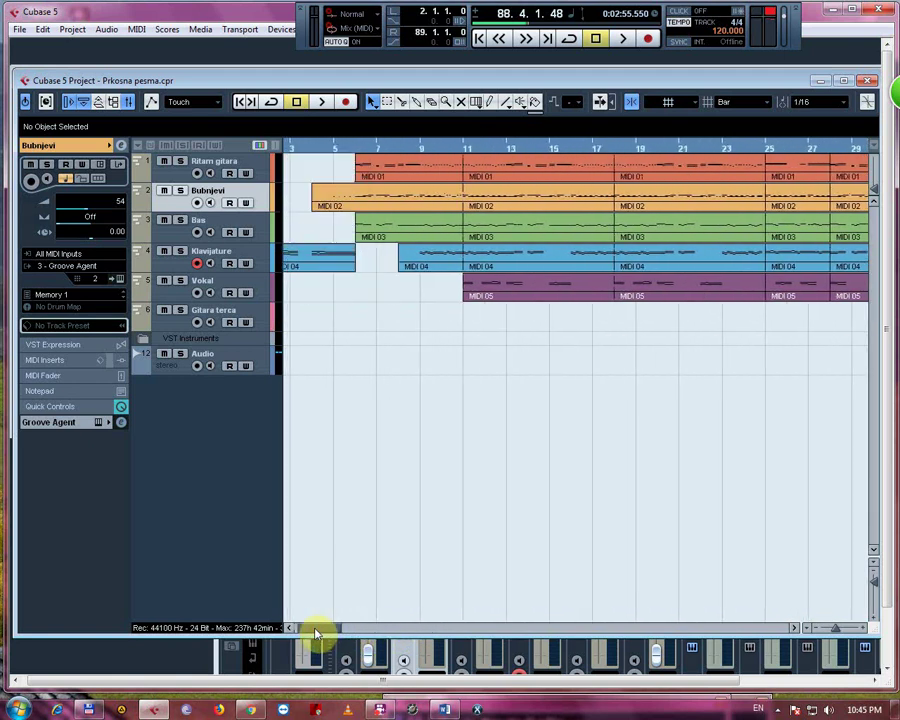